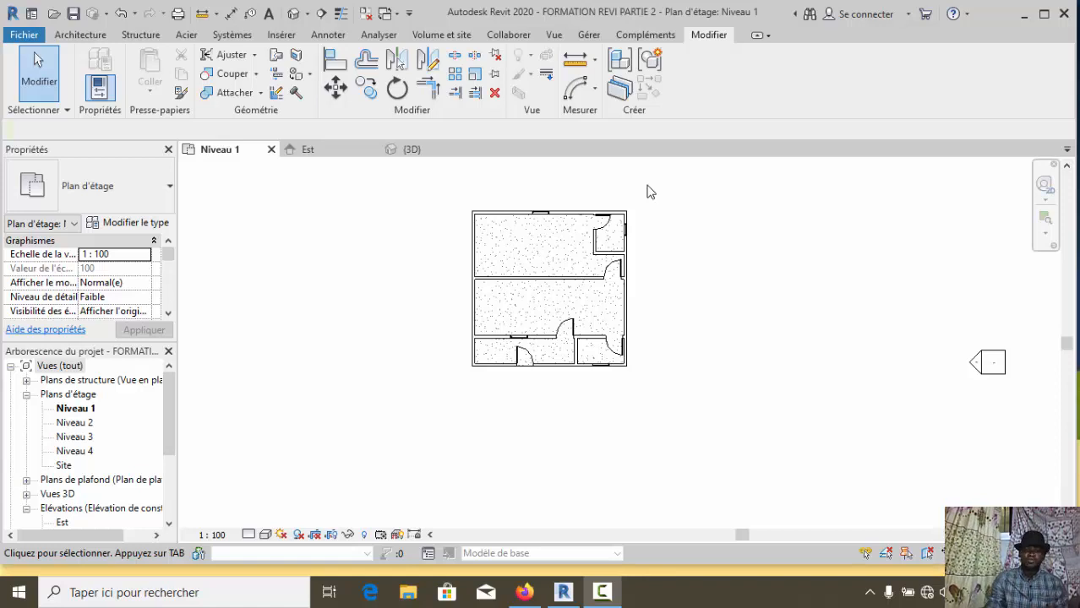
Open the {3D} view of the house and examine its roof, walls, door and windows
{"action": "scroll", "coordinate": [491, 221], "scroll_direction": "up", "scroll_amount": 2}
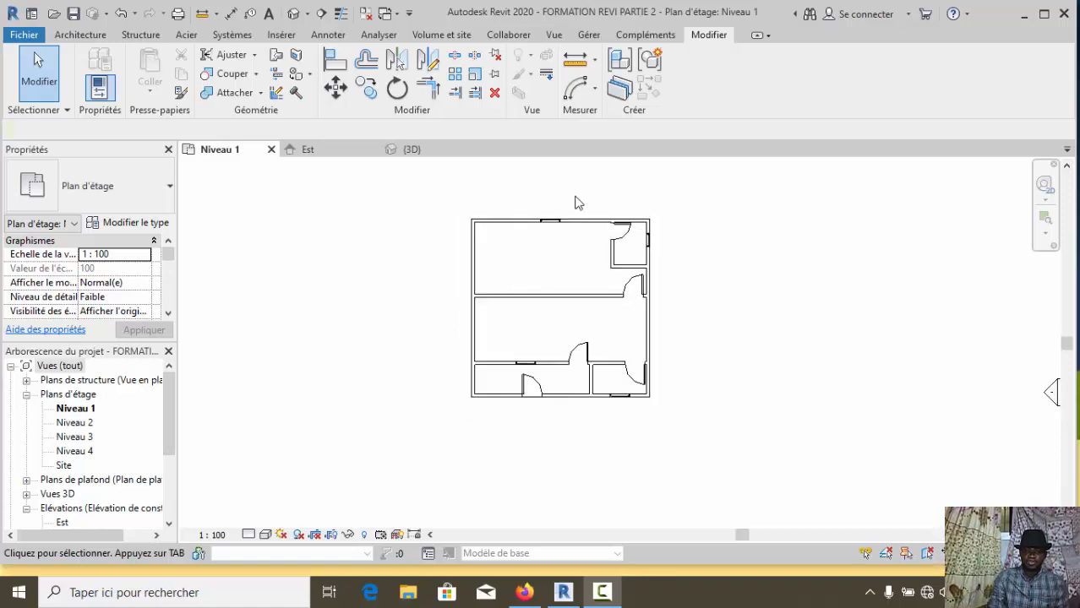
{"action": "scroll", "coordinate": [583, 270], "scroll_direction": "up", "scroll_amount": 1}
{"action": "left_click", "coordinate": [417, 153]}
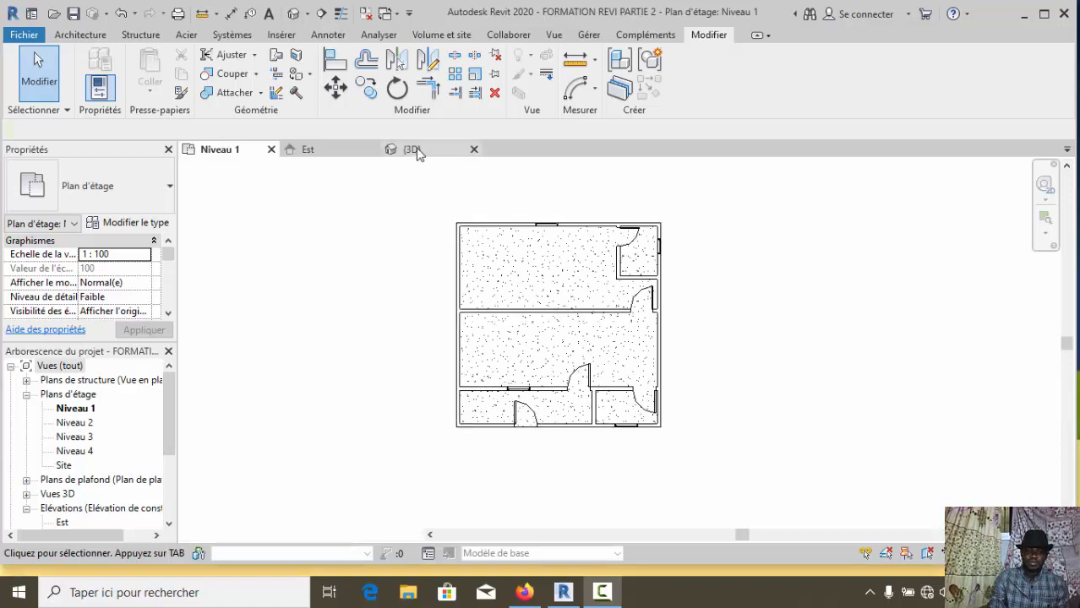
{"action": "scroll", "coordinate": [717, 385], "scroll_direction": "up", "scroll_amount": 2}
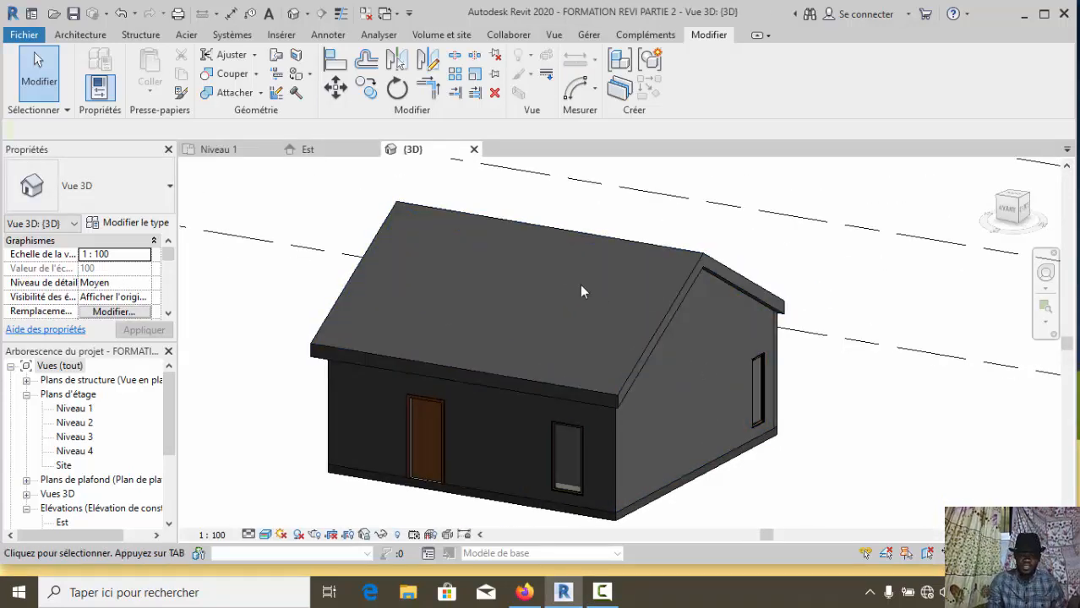
{"action": "scroll", "coordinate": [432, 345], "scroll_direction": "down", "scroll_amount": 1}
{"action": "scroll", "coordinate": [372, 345], "scroll_direction": "up", "scroll_amount": 1}
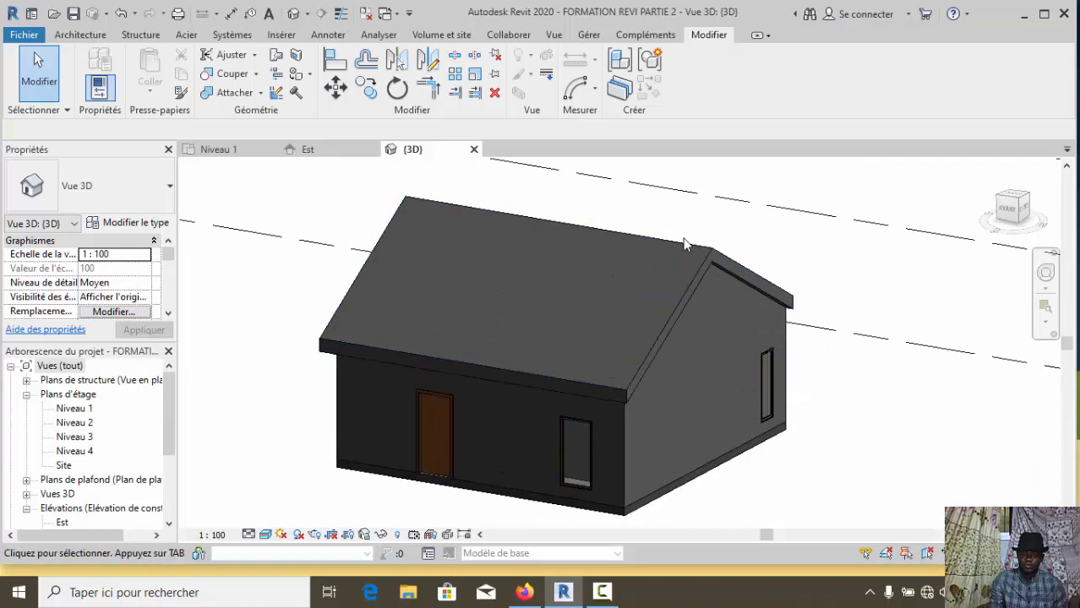
{"action": "scroll", "coordinate": [682, 238], "scroll_direction": "down", "scroll_amount": 1}
{"action": "scroll", "coordinate": [741, 224], "scroll_direction": "up", "scroll_amount": 1}
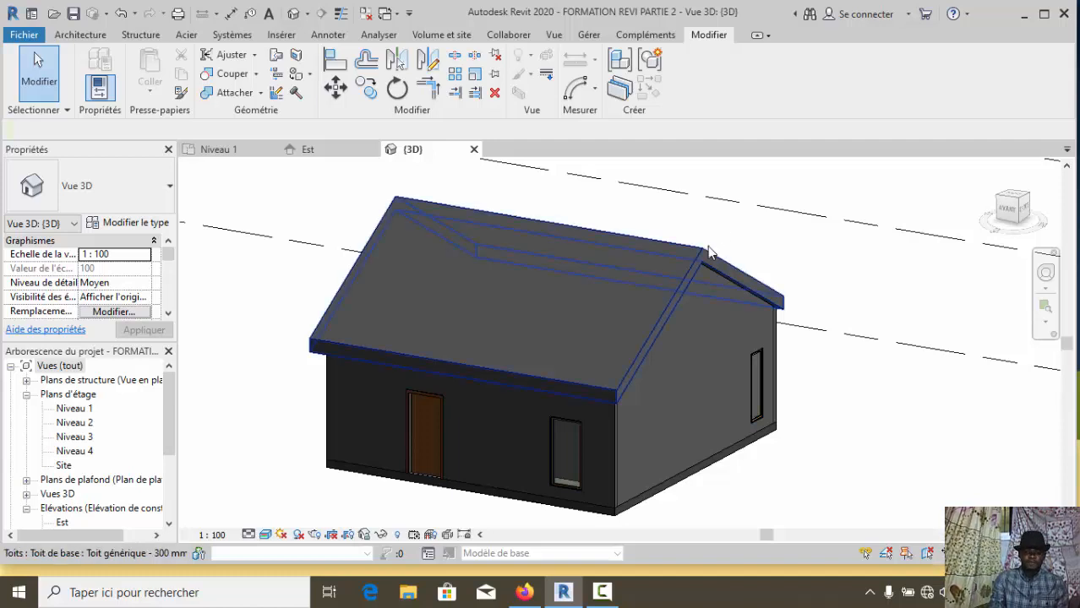
{"action": "scroll", "coordinate": [761, 457], "scroll_direction": "up", "scroll_amount": 1}
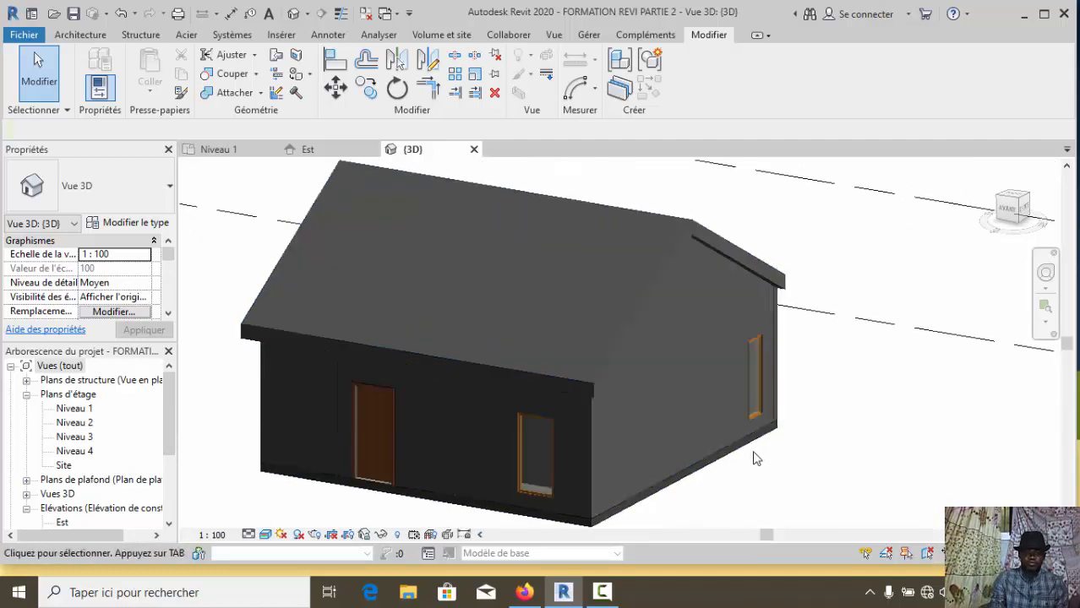
{"action": "scroll", "coordinate": [698, 465], "scroll_direction": "down", "scroll_amount": 1}
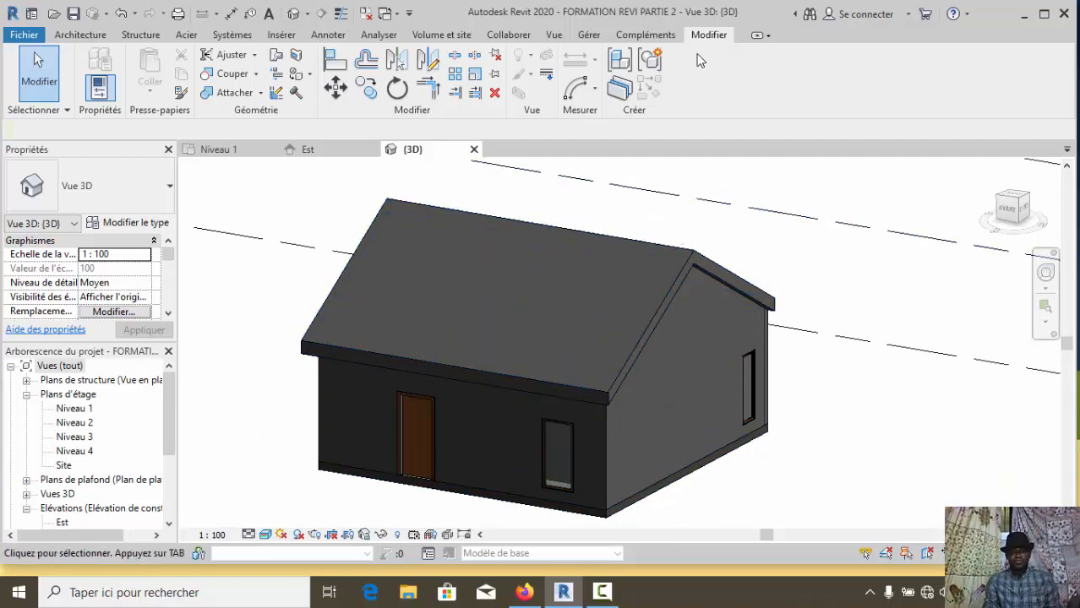
Use Paint (Peindre) to apply the Brique, commune material to the exterior face of the house's right gable wall
{"action": "left_click", "coordinate": [84, 36]}
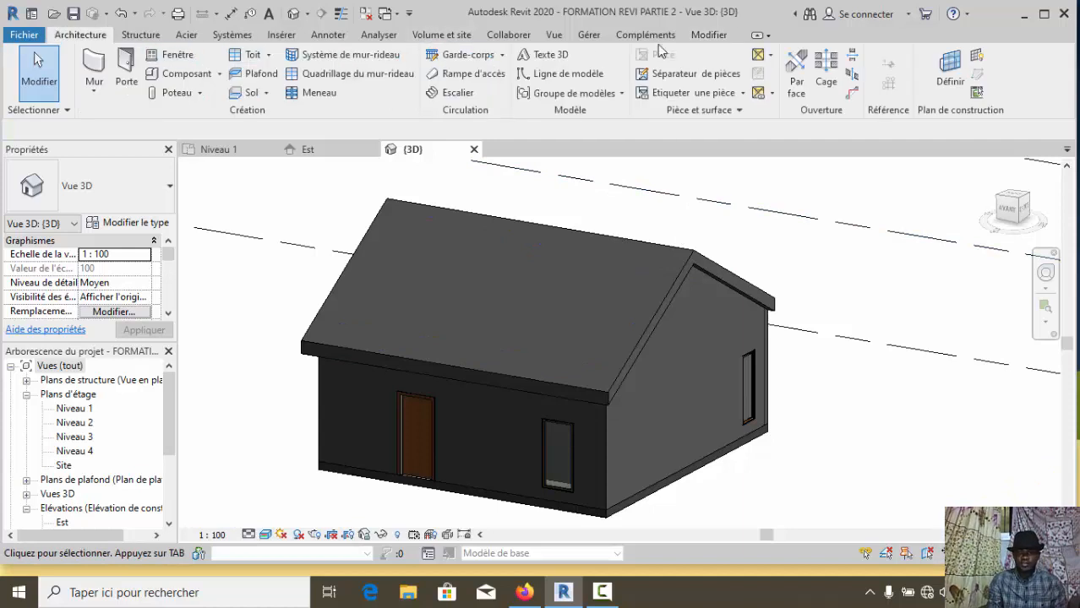
{"action": "left_click", "coordinate": [709, 35]}
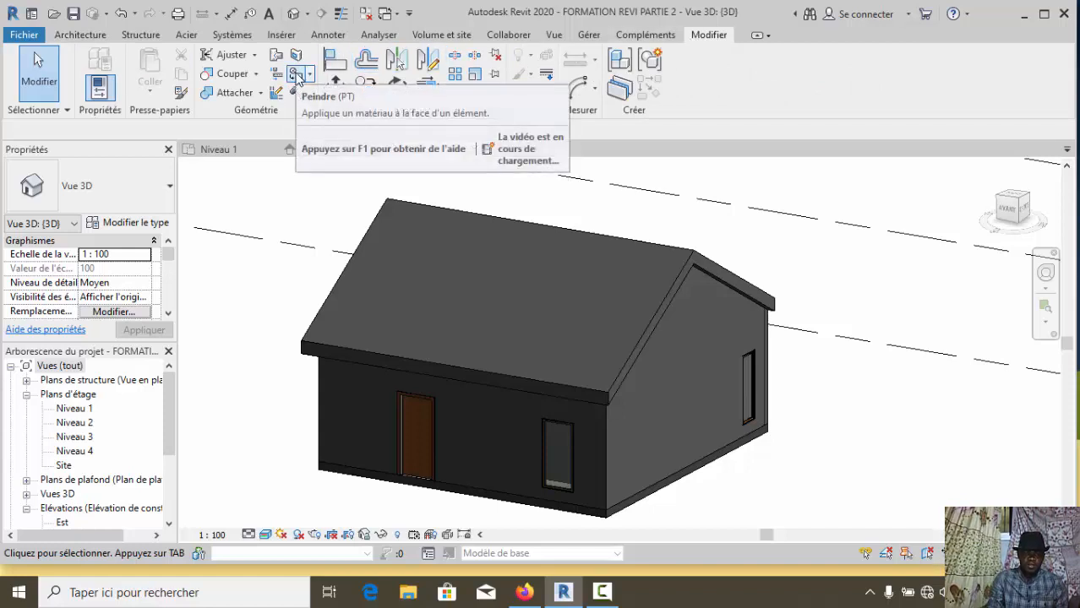
{"action": "left_click", "coordinate": [296, 74]}
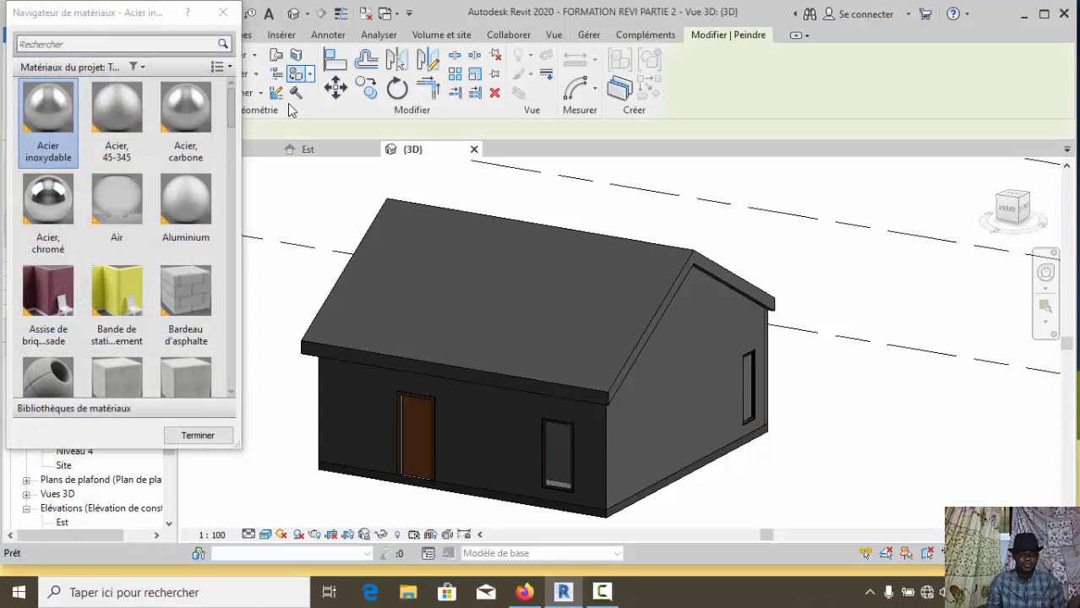
{"action": "scroll", "coordinate": [215, 220], "scroll_direction": "down", "scroll_amount": 10}
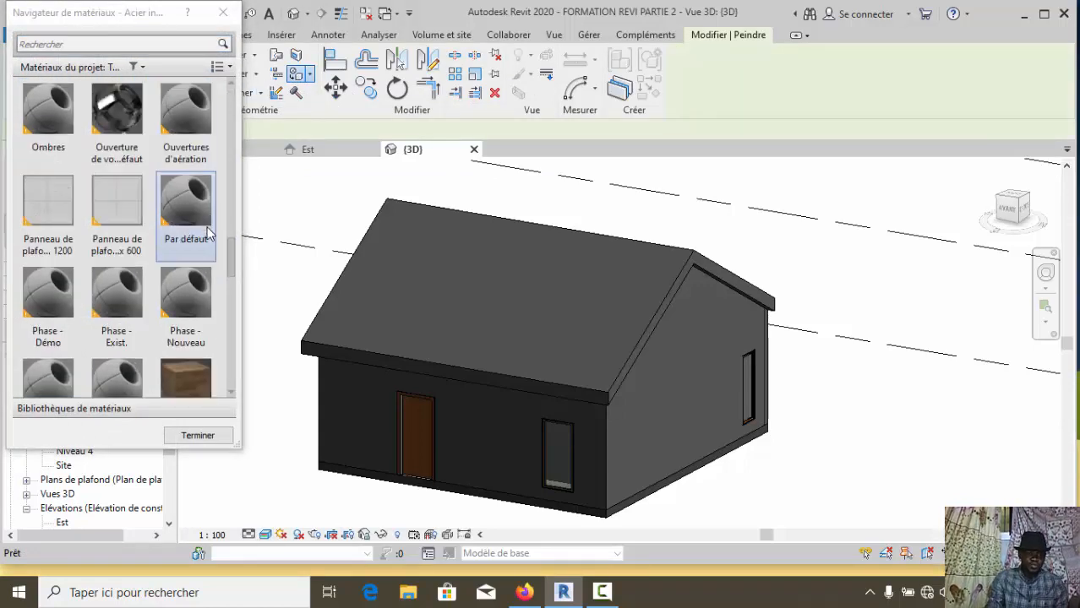
{"action": "scroll", "coordinate": [209, 254], "scroll_direction": "down", "scroll_amount": 5}
{"action": "scroll", "coordinate": [209, 359], "scroll_direction": "up", "scroll_amount": 8}
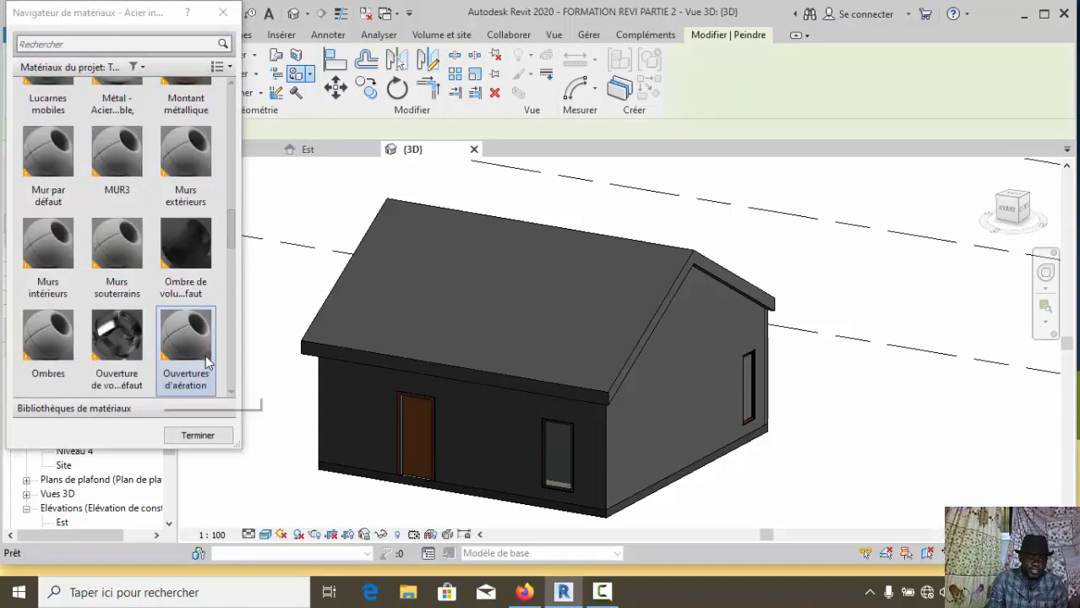
{"action": "scroll", "coordinate": [207, 362], "scroll_direction": "up", "scroll_amount": 10}
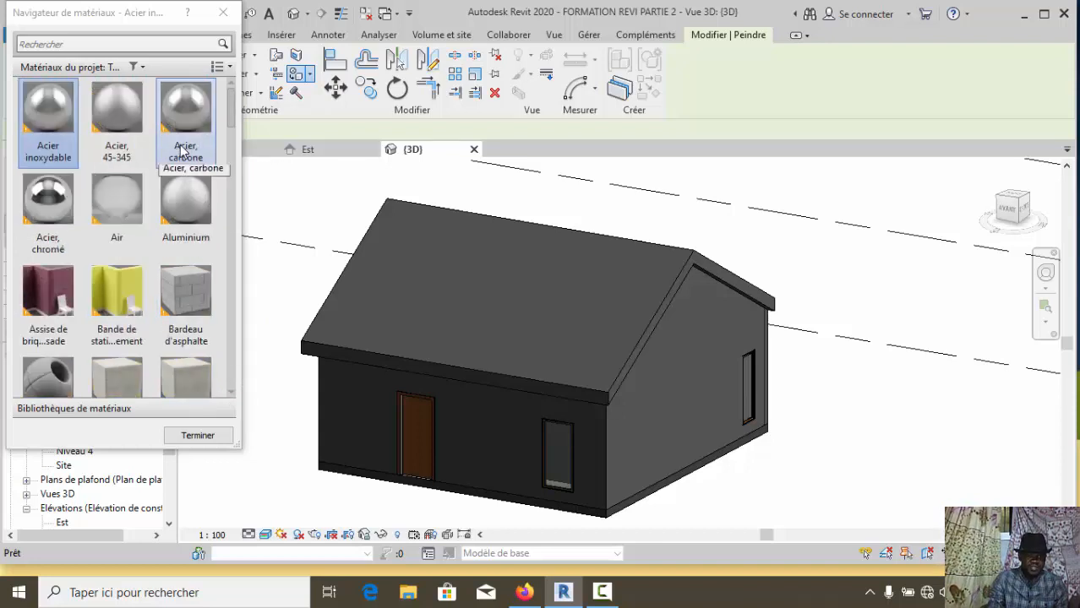
{"action": "scroll", "coordinate": [184, 152], "scroll_direction": "down", "scroll_amount": 6}
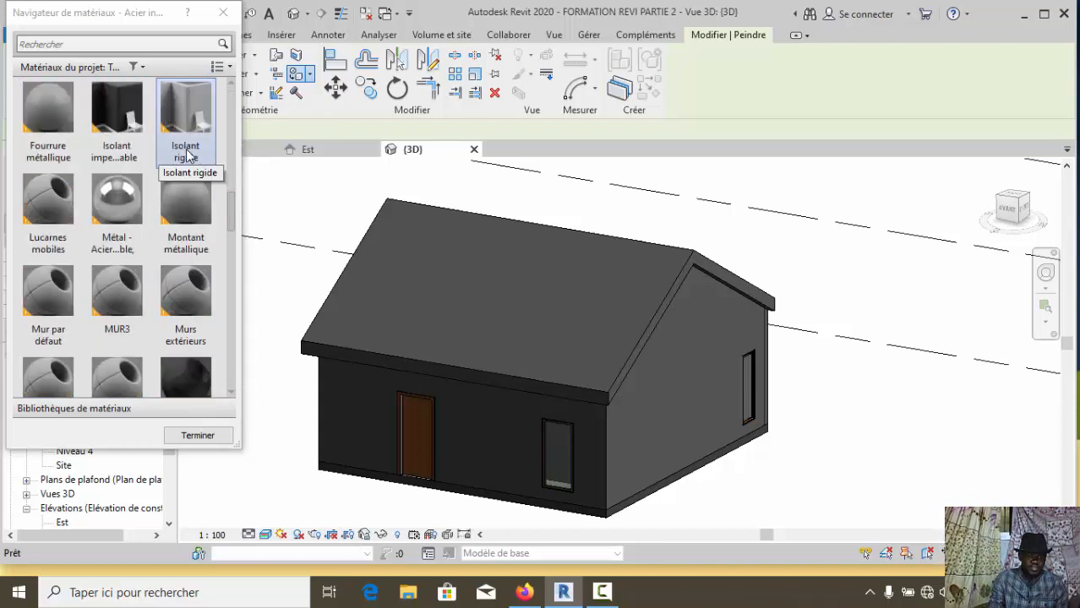
{"action": "scroll", "coordinate": [197, 212], "scroll_direction": "down", "scroll_amount": 10}
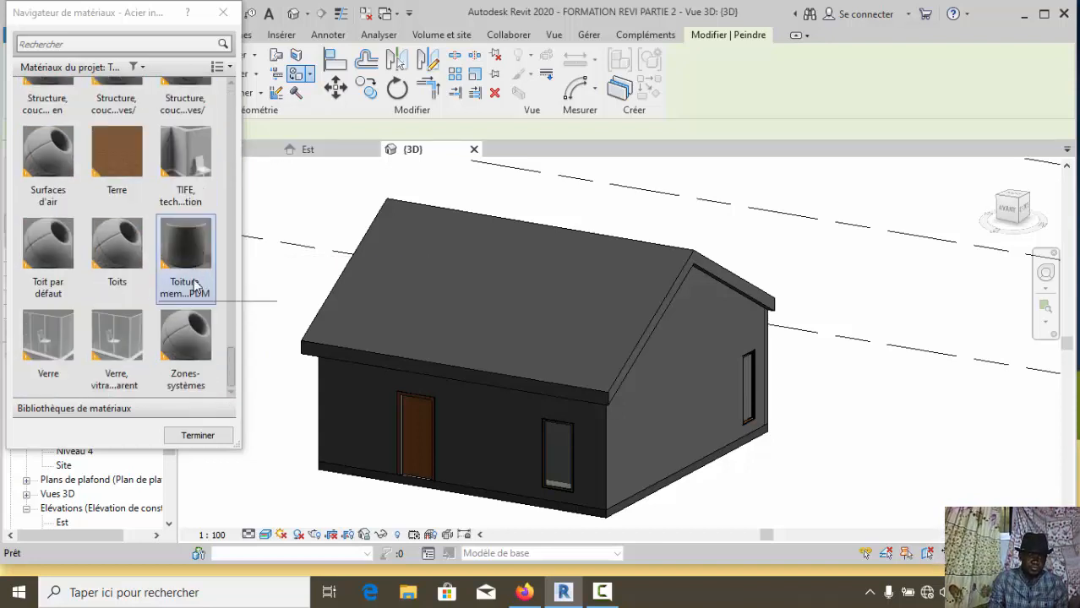
{"action": "scroll", "coordinate": [194, 287], "scroll_direction": "up", "scroll_amount": 8}
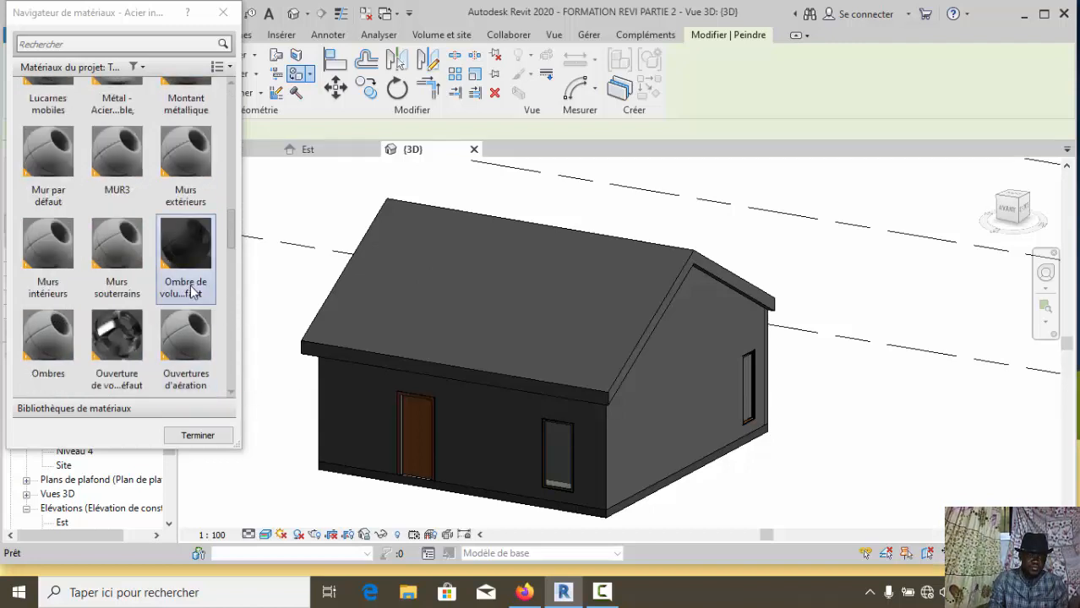
{"action": "scroll", "coordinate": [188, 289], "scroll_direction": "up", "scroll_amount": 10}
{"action": "scroll", "coordinate": [182, 253], "scroll_direction": "down", "scroll_amount": 3}
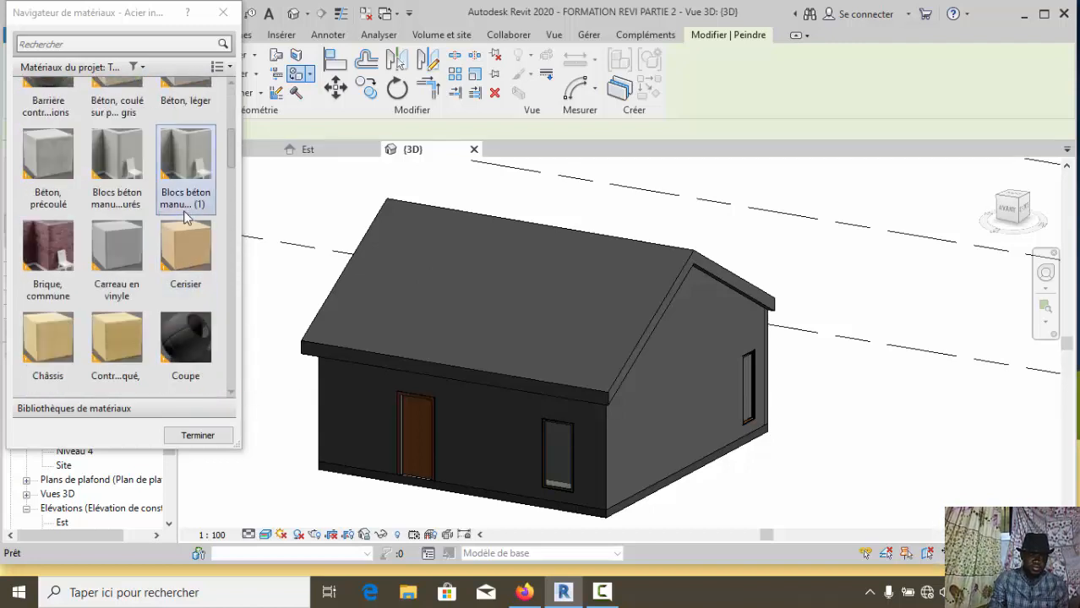
{"action": "scroll", "coordinate": [178, 241], "scroll_direction": "down", "scroll_amount": 3}
{"action": "scroll", "coordinate": [180, 248], "scroll_direction": "up", "scroll_amount": 3}
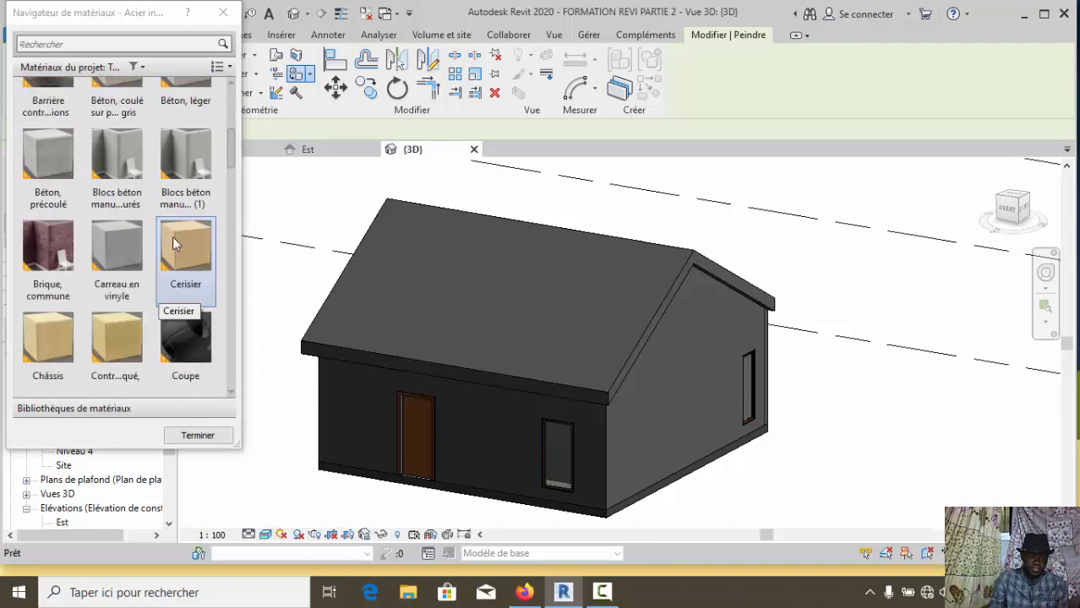
{"action": "left_click", "coordinate": [55, 255]}
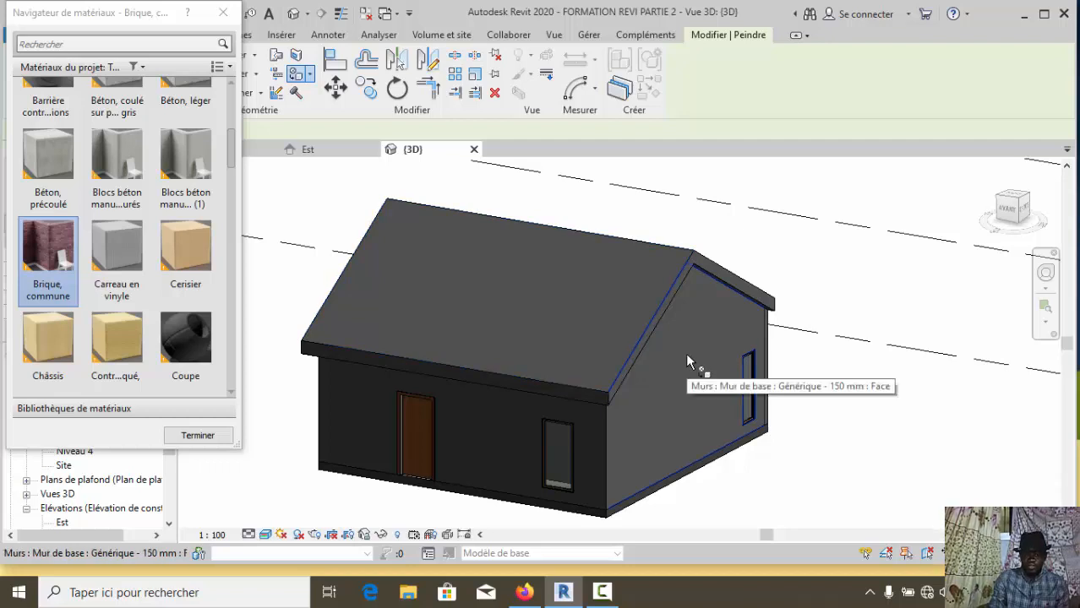
{"action": "left_click", "coordinate": [686, 413]}
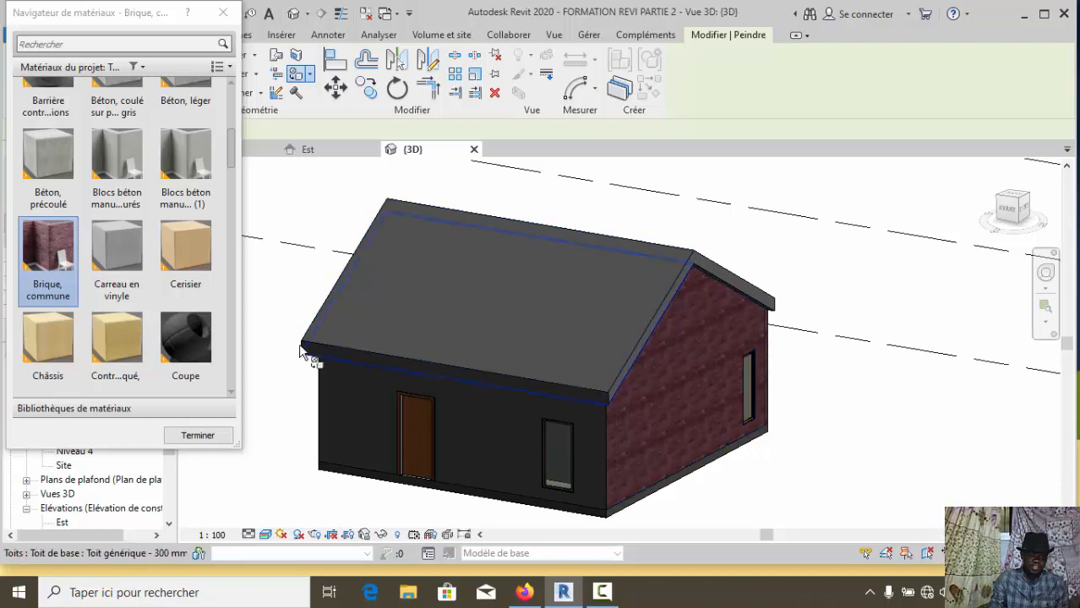
Paint the front wall containing the entrance door with the Cerisier material
{"action": "left_click", "coordinate": [189, 251]}
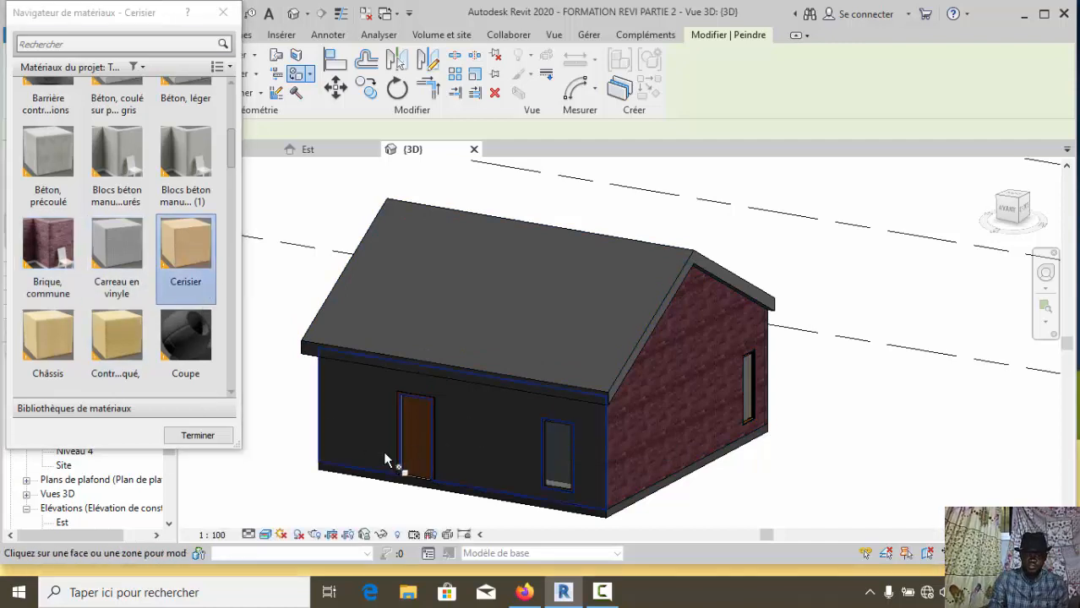
{"action": "left_click", "coordinate": [476, 433]}
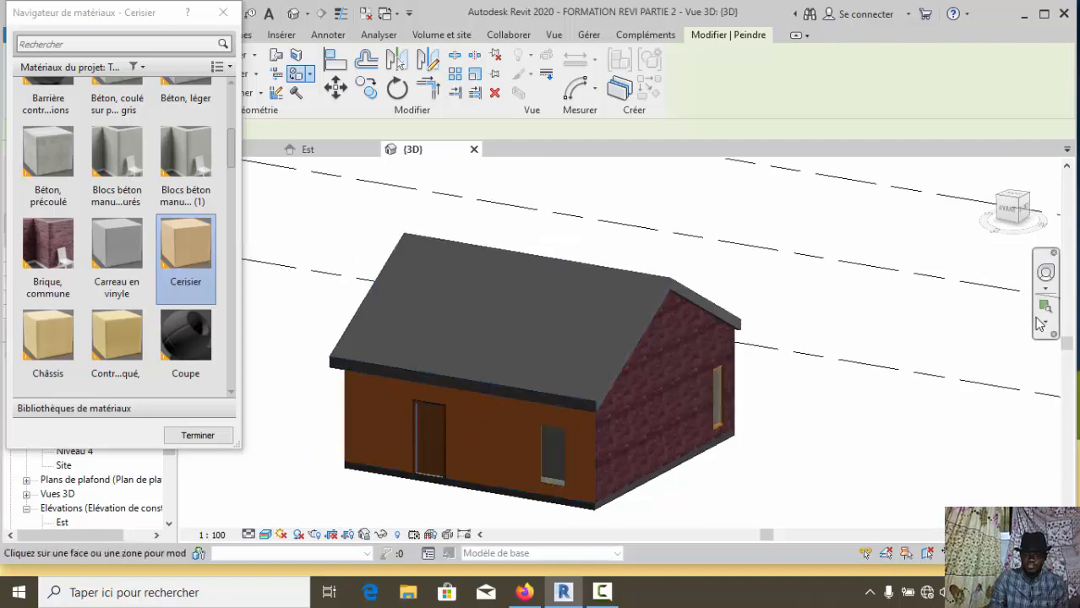
Paint the exterior face of the house's left gable wall with the Brique, commune material
{"action": "left_click", "coordinate": [1045, 273]}
{"action": "left_click_drag", "start_coordinate": [648, 349], "coordinate": [771, 365]}
{"action": "scroll", "coordinate": [765, 369], "scroll_direction": "down", "scroll_amount": 2}
{"action": "scroll", "coordinate": [432, 372], "scroll_direction": "up", "scroll_amount": 2}
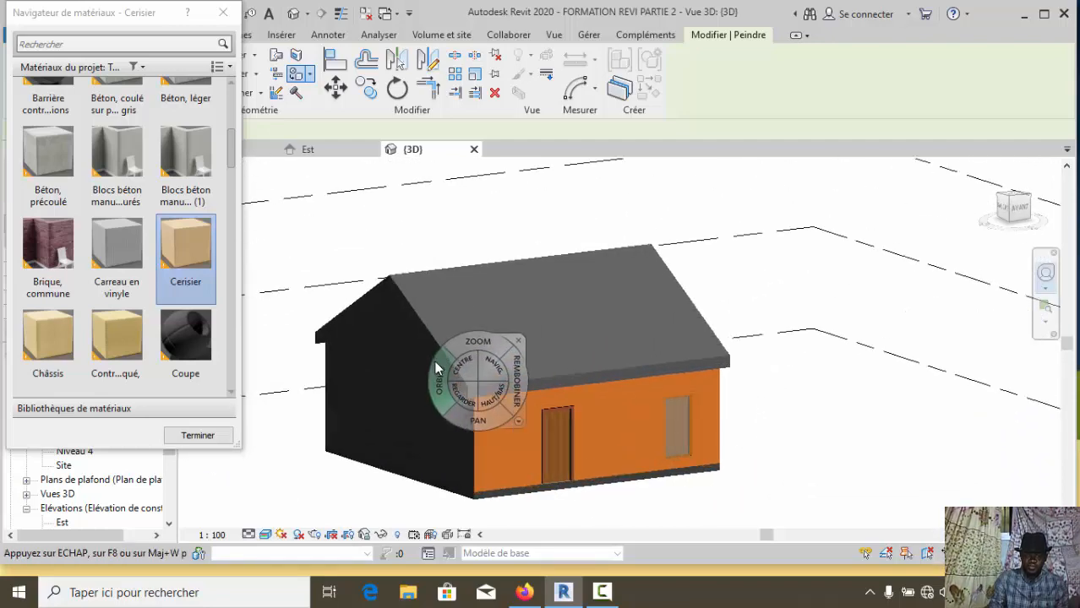
{"action": "left_click", "coordinate": [49, 245]}
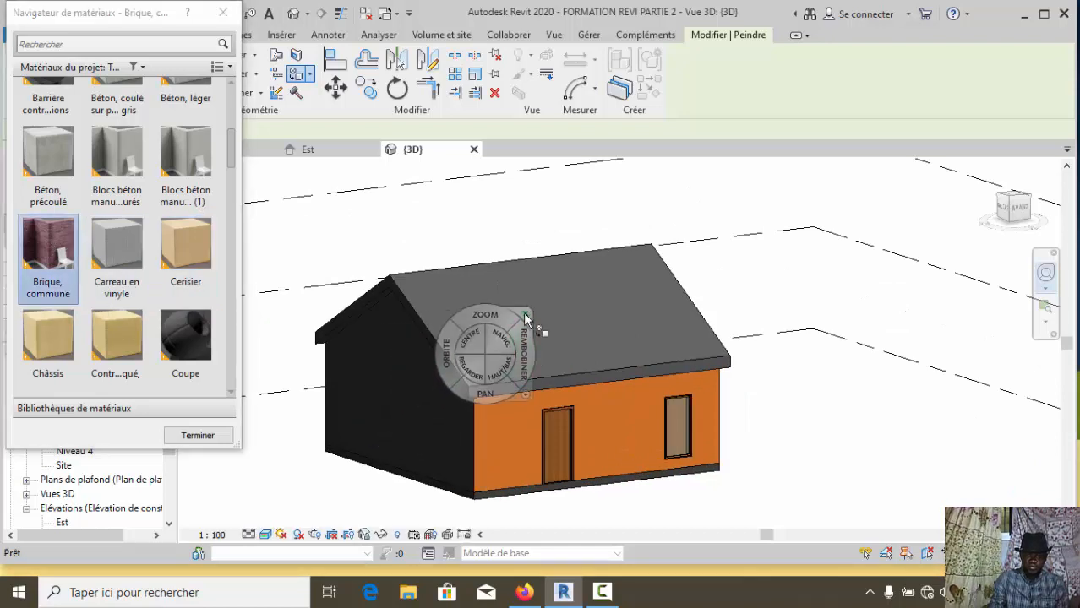
{"action": "left_click", "coordinate": [526, 314]}
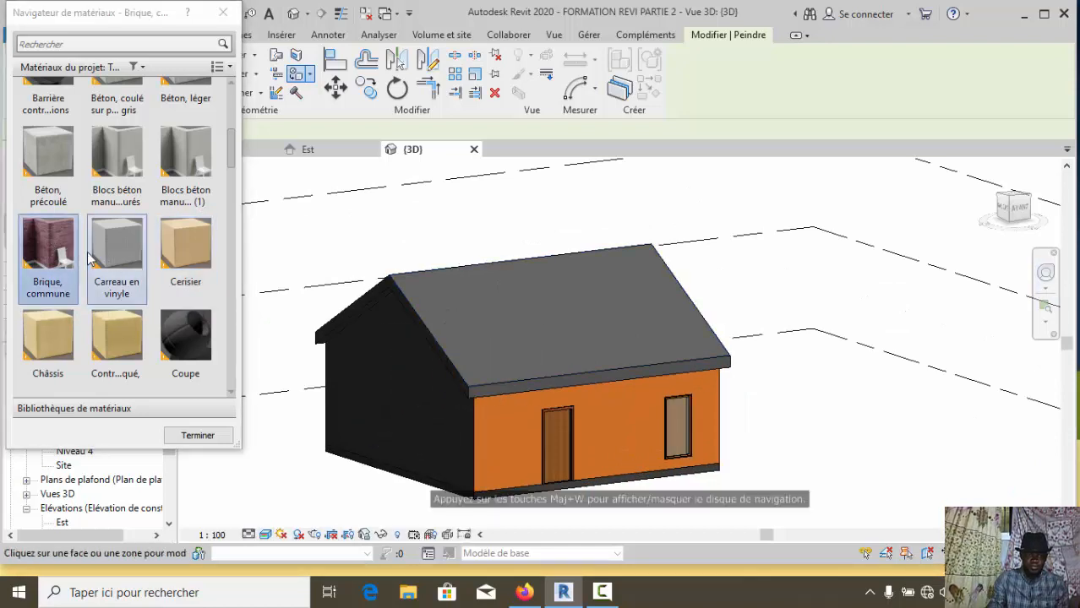
{"action": "left_click", "coordinate": [389, 430]}
Look through the project materials and paint the front roof slope with the Assise de briq...sade material
{"action": "scroll", "coordinate": [518, 395], "scroll_direction": "down", "scroll_amount": 2}
{"action": "scroll", "coordinate": [576, 443], "scroll_direction": "up", "scroll_amount": 2}
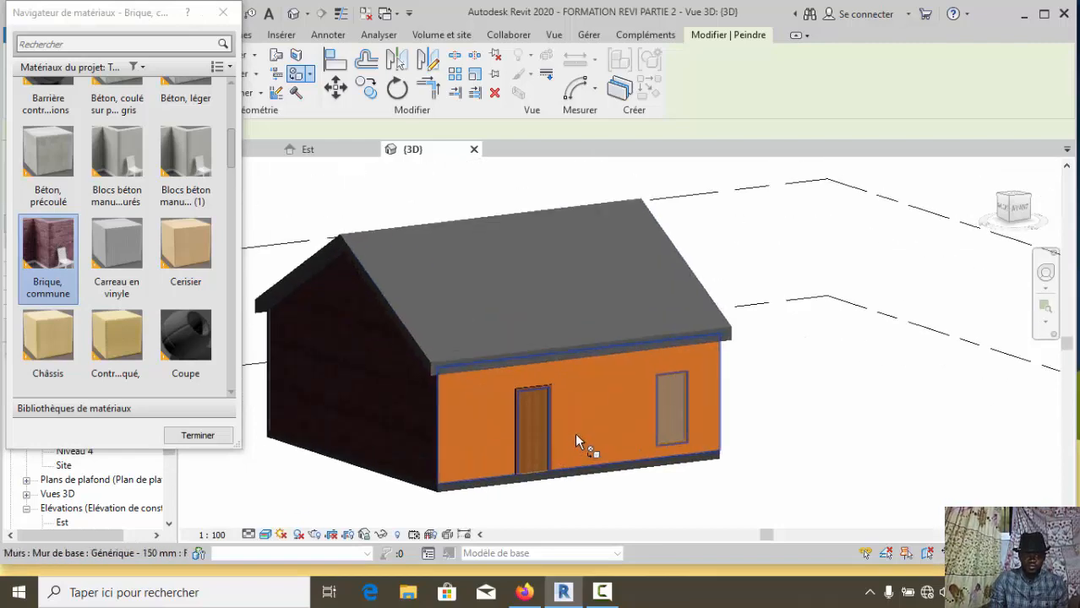
{"action": "scroll", "coordinate": [176, 287], "scroll_direction": "down", "scroll_amount": 6}
{"action": "scroll", "coordinate": [176, 301], "scroll_direction": "down", "scroll_amount": 3}
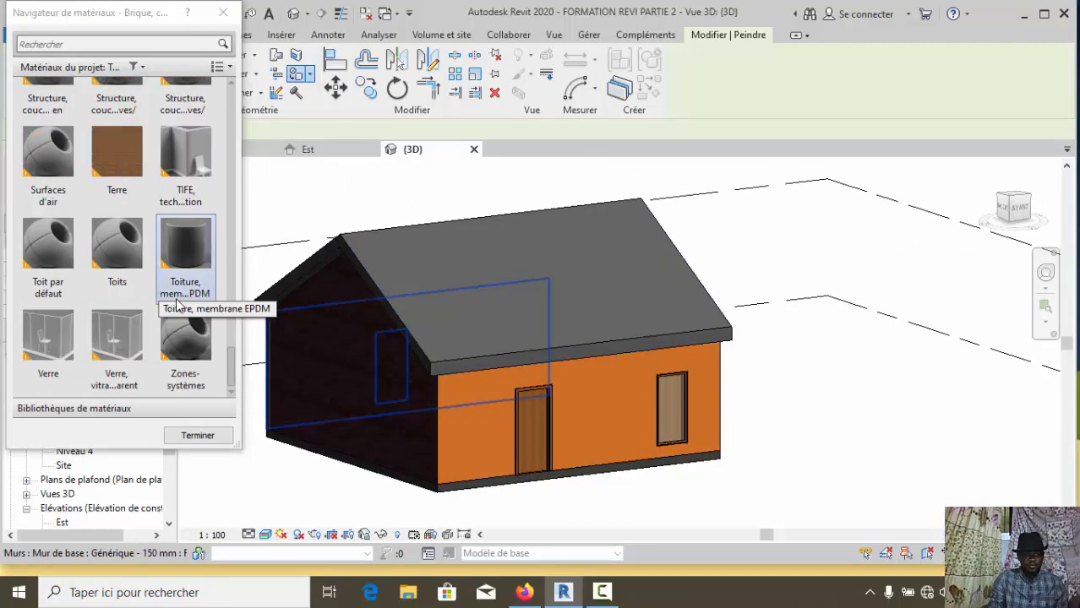
{"action": "scroll", "coordinate": [172, 311], "scroll_direction": "up", "scroll_amount": 10}
{"action": "scroll", "coordinate": [167, 312], "scroll_direction": "up", "scroll_amount": 6}
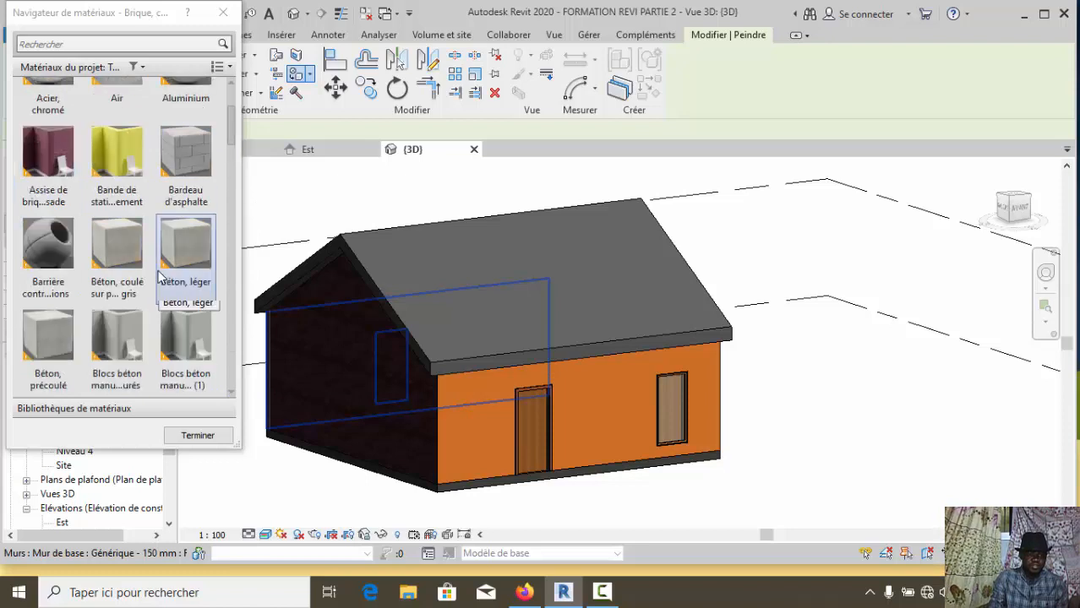
{"action": "scroll", "coordinate": [165, 322], "scroll_direction": "down", "scroll_amount": 15}
{"action": "scroll", "coordinate": [165, 333], "scroll_direction": "down", "scroll_amount": 6}
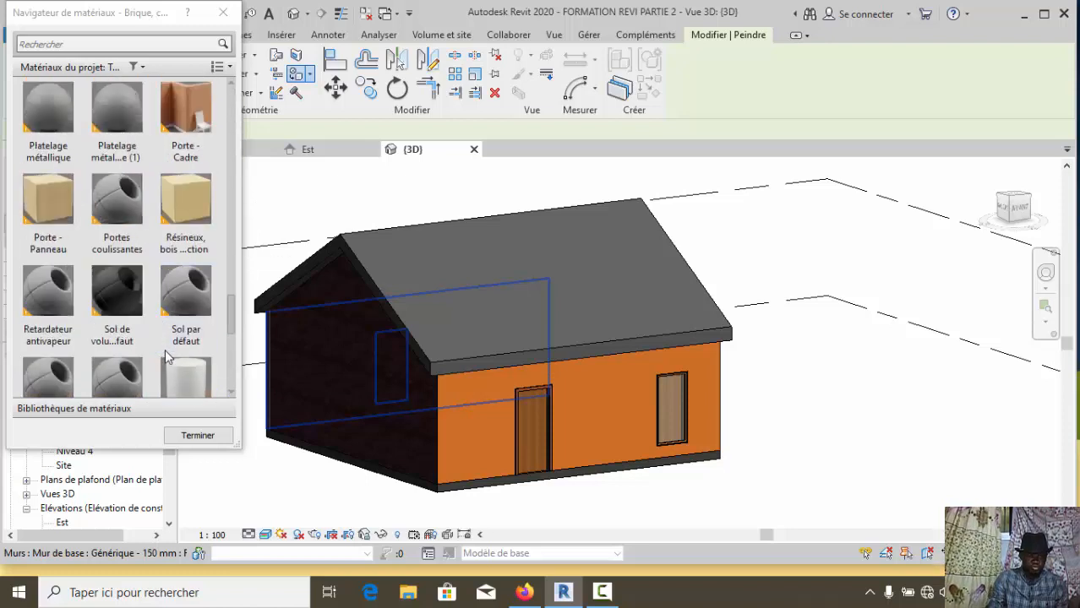
{"action": "scroll", "coordinate": [171, 351], "scroll_direction": "up", "scroll_amount": 3}
{"action": "scroll", "coordinate": [180, 300], "scroll_direction": "up", "scroll_amount": 12}
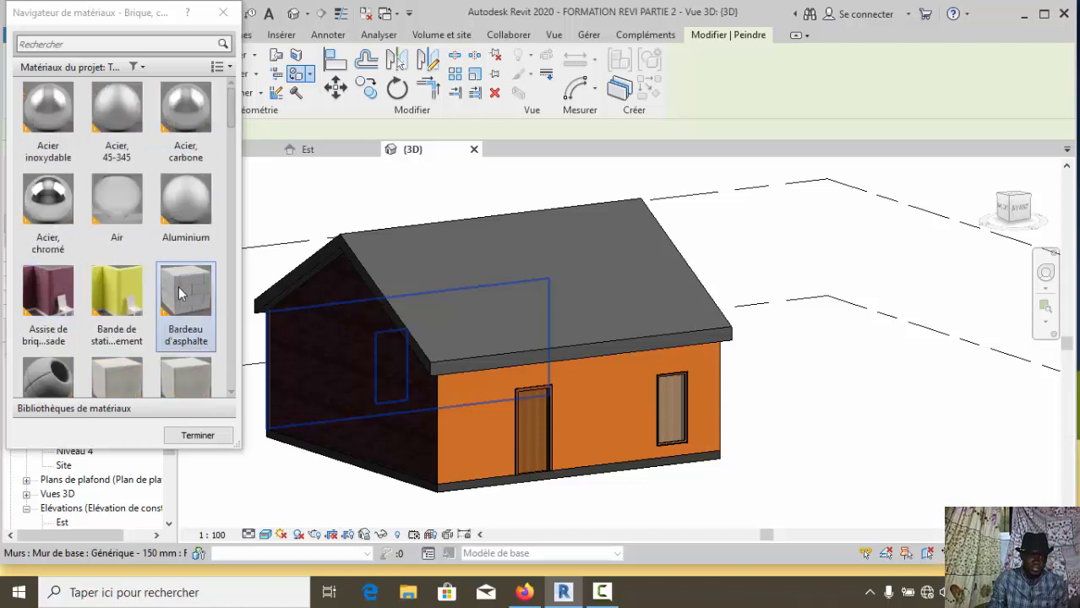
{"action": "left_click", "coordinate": [46, 291]}
{"action": "left_click", "coordinate": [423, 287]}
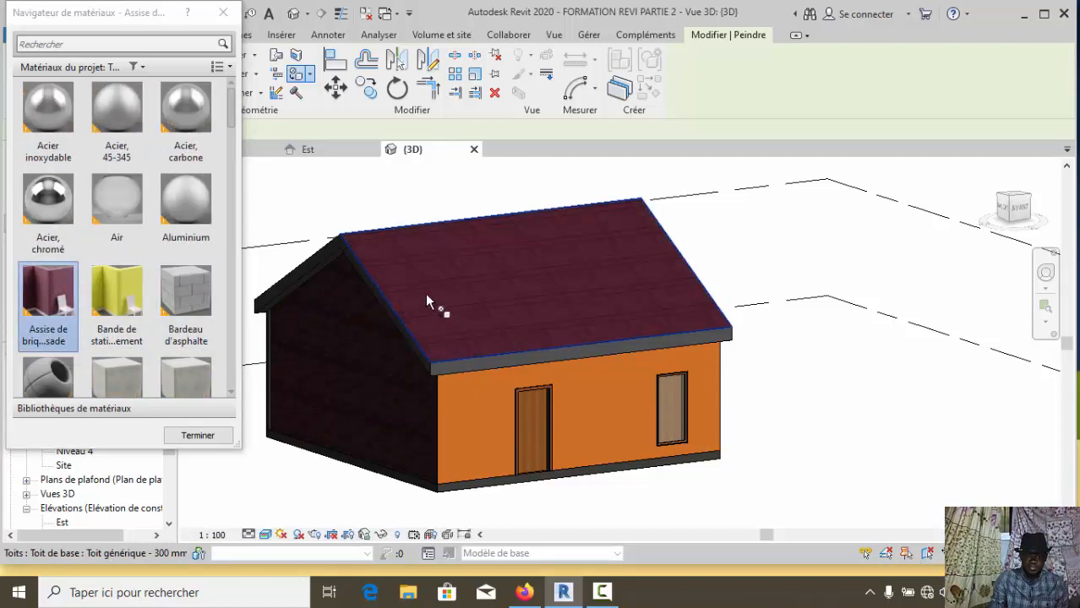
Paint the rear roof slope with the same Assise de briq...sade material as the front slope
{"action": "left_click", "coordinate": [1045, 272]}
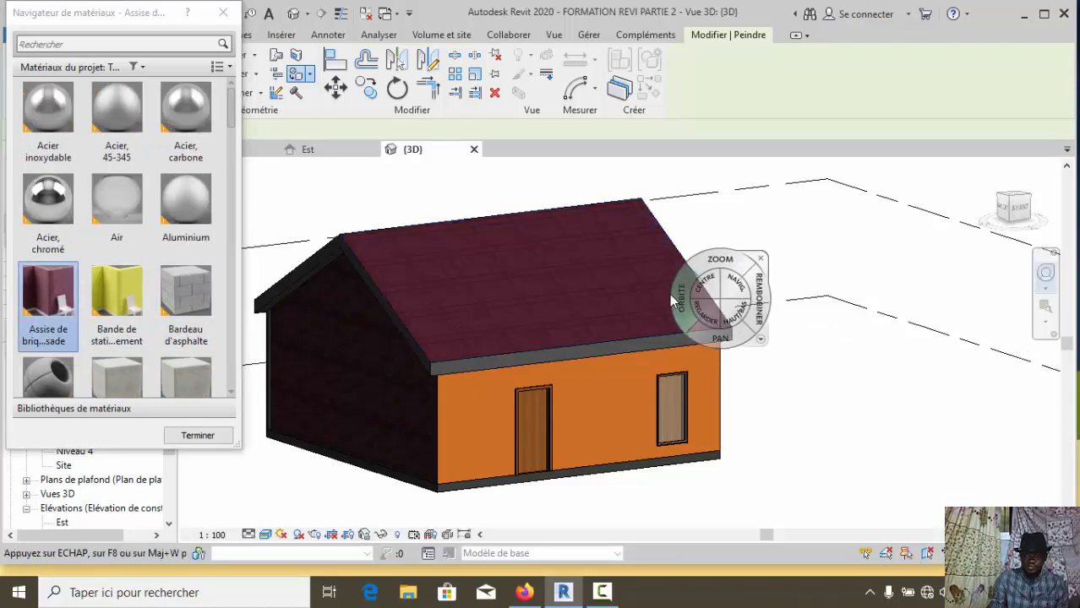
{"action": "left_click_drag", "start_coordinate": [686, 310], "coordinate": [845, 342]}
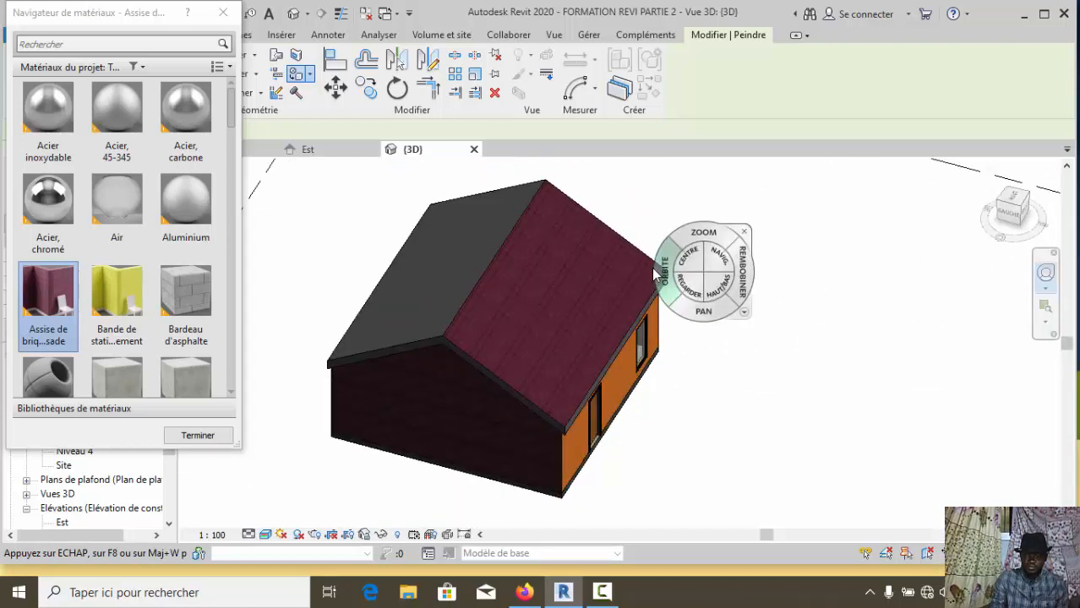
{"action": "left_click", "coordinate": [744, 232]}
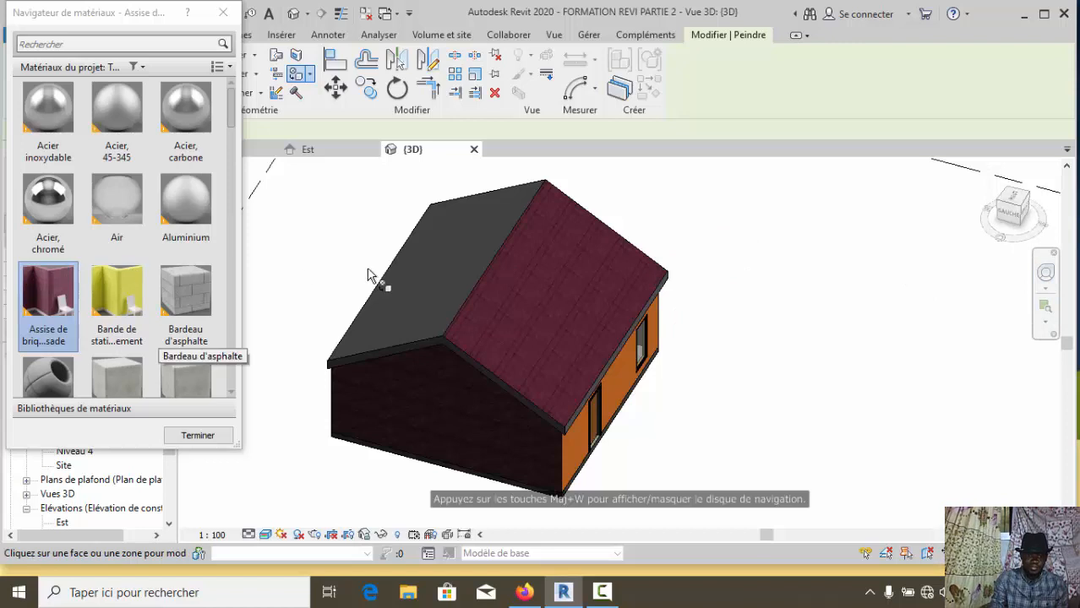
{"action": "left_click", "coordinate": [414, 294]}
{"action": "scroll", "coordinate": [476, 356], "scroll_direction": "down", "scroll_amount": 1}
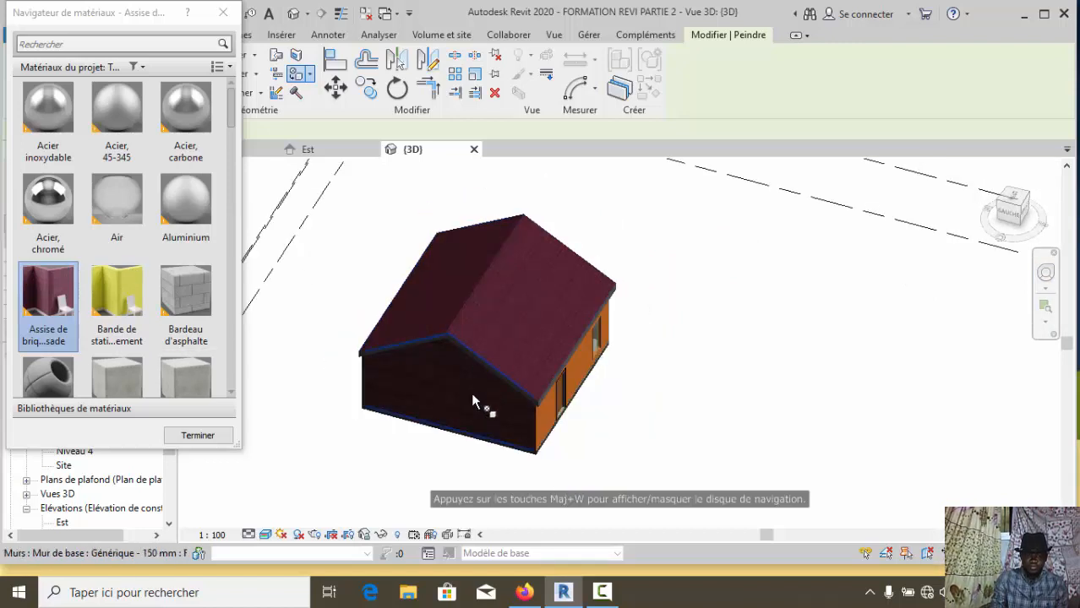
Leave the Paint tool after examining the painted roof and walls from the front and the right gable side
{"action": "scroll", "coordinate": [471, 392], "scroll_direction": "up", "scroll_amount": 1}
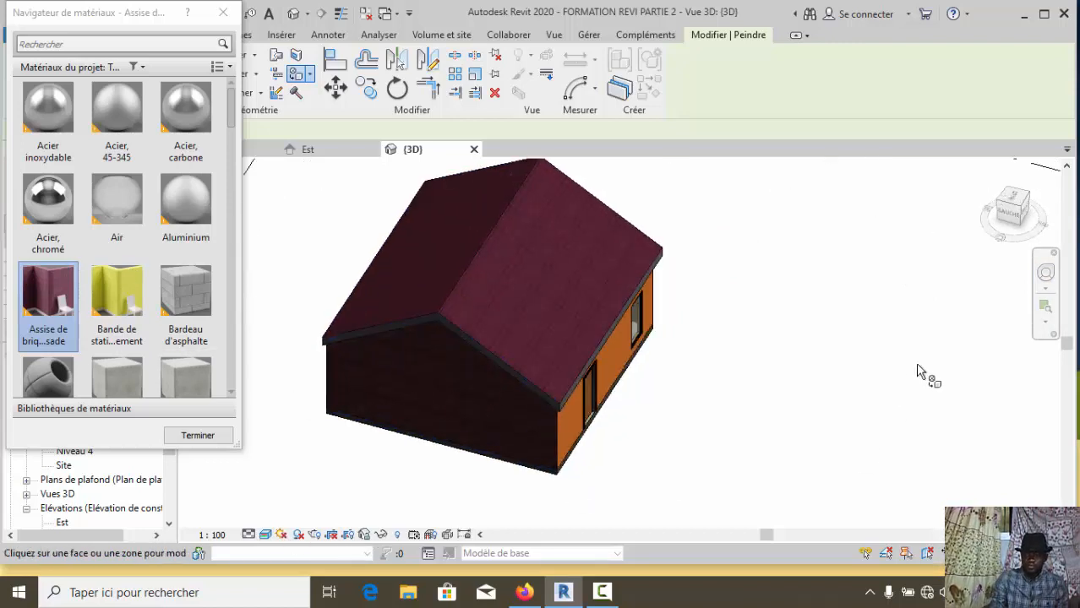
{"action": "left_click", "coordinate": [1046, 272]}
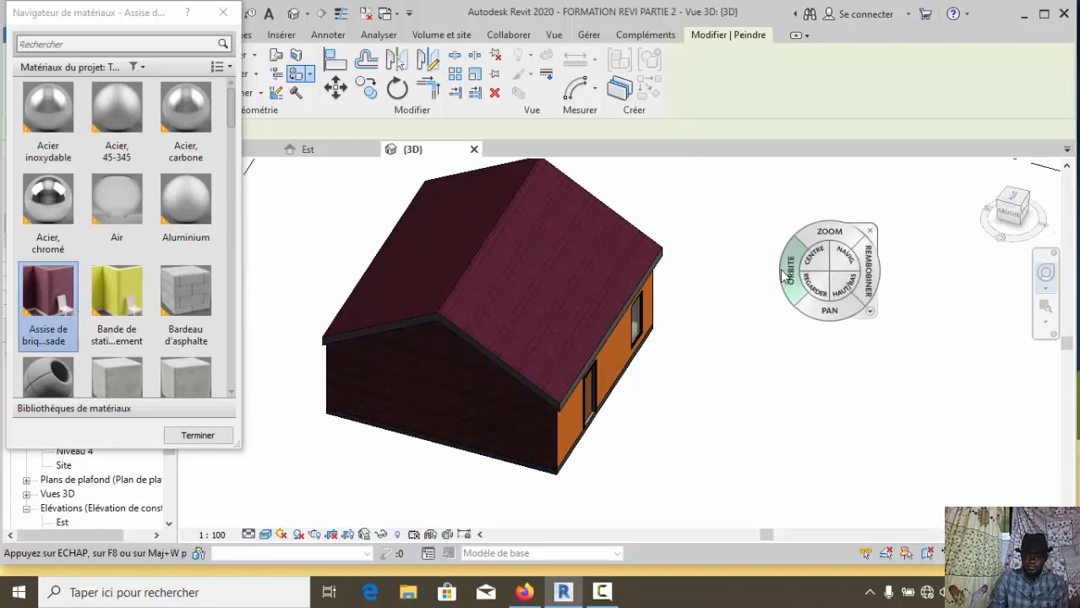
{"action": "mouse_move", "coordinate": [785, 277]}
{"action": "left_mouse_down"}
{"action": "mouse_move", "coordinate": [693, 248]}
{"action": "mouse_move", "coordinate": [689, 237]}
{"action": "mouse_move", "coordinate": [514, 240]}
{"action": "mouse_move", "coordinate": [555, 254]}
{"action": "left_mouse_up"}
{"action": "scroll", "coordinate": [934, 367], "scroll_direction": "up", "scroll_amount": 1}
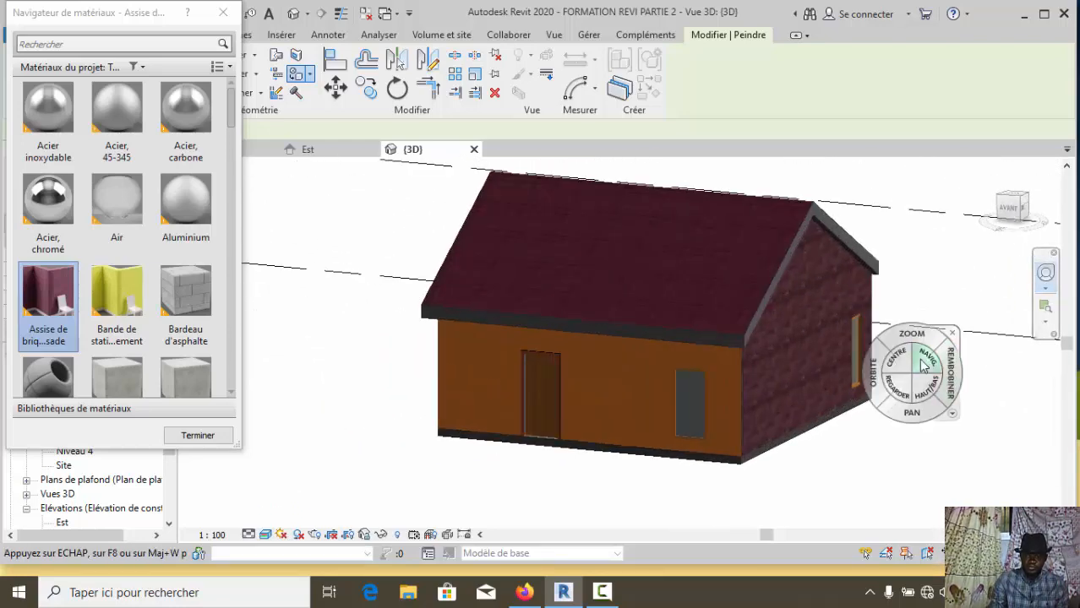
{"action": "scroll", "coordinate": [905, 364], "scroll_direction": "up", "scroll_amount": 1}
{"action": "scroll", "coordinate": [800, 342], "scroll_direction": "down", "scroll_amount": 1}
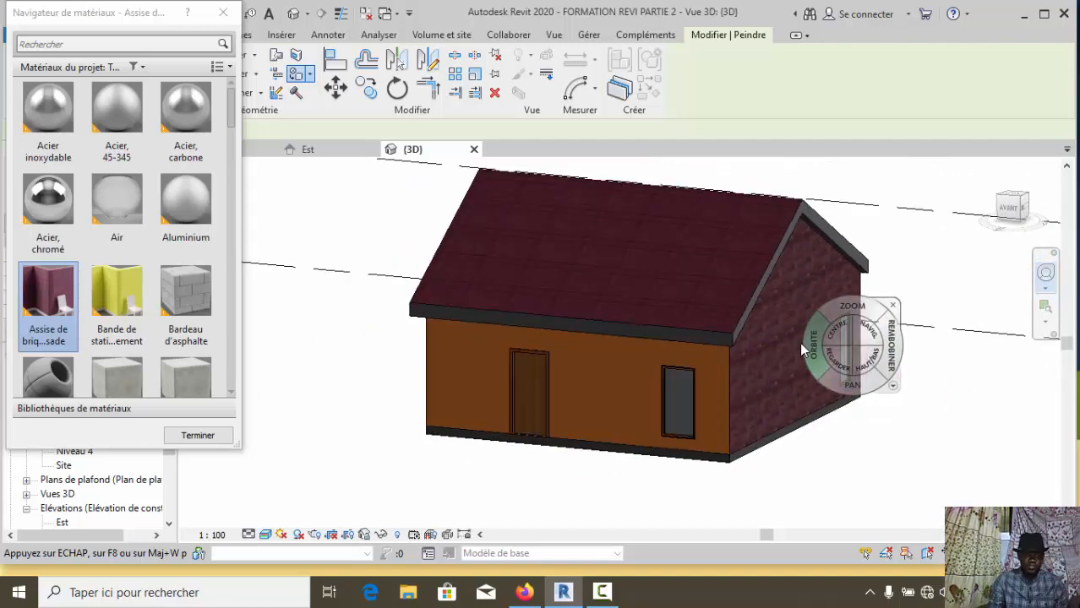
{"action": "key", "text": "Escape"}
{"action": "key", "text": "Escape"}
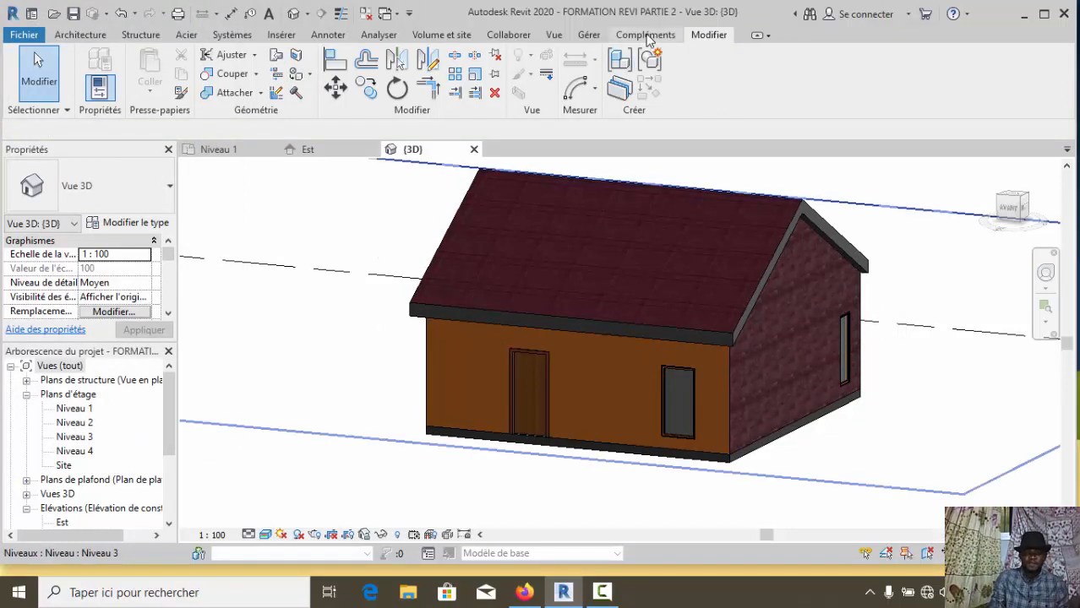
{"action": "middle_click_drag", "start_coordinate": [774, 199], "coordinate": [790, 246], "text": "shift"}
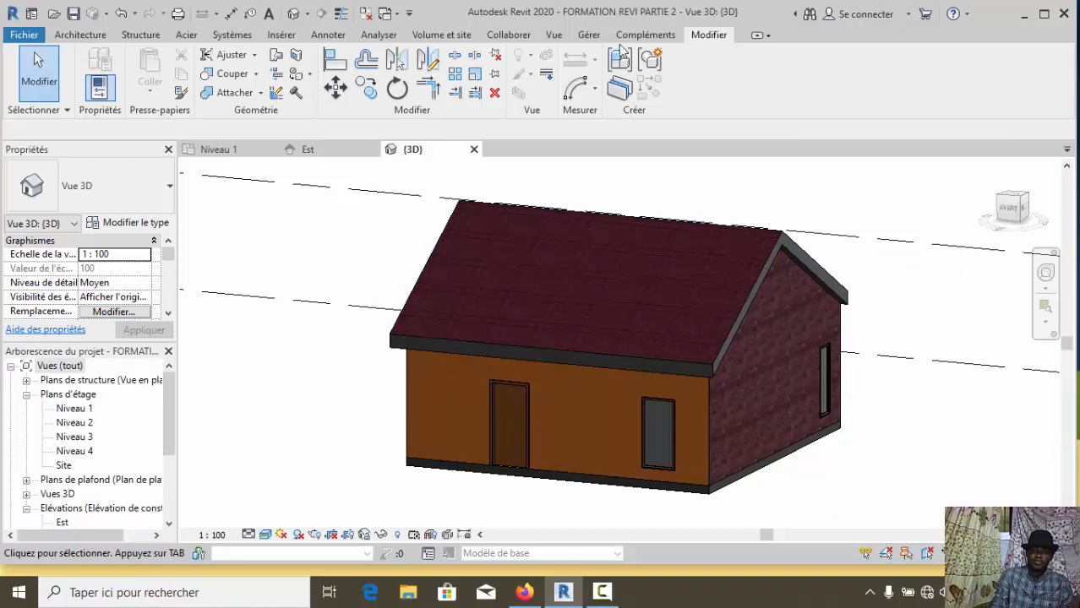
Look through the project's materials in the material browser and create a new material
{"action": "left_click", "coordinate": [589, 35]}
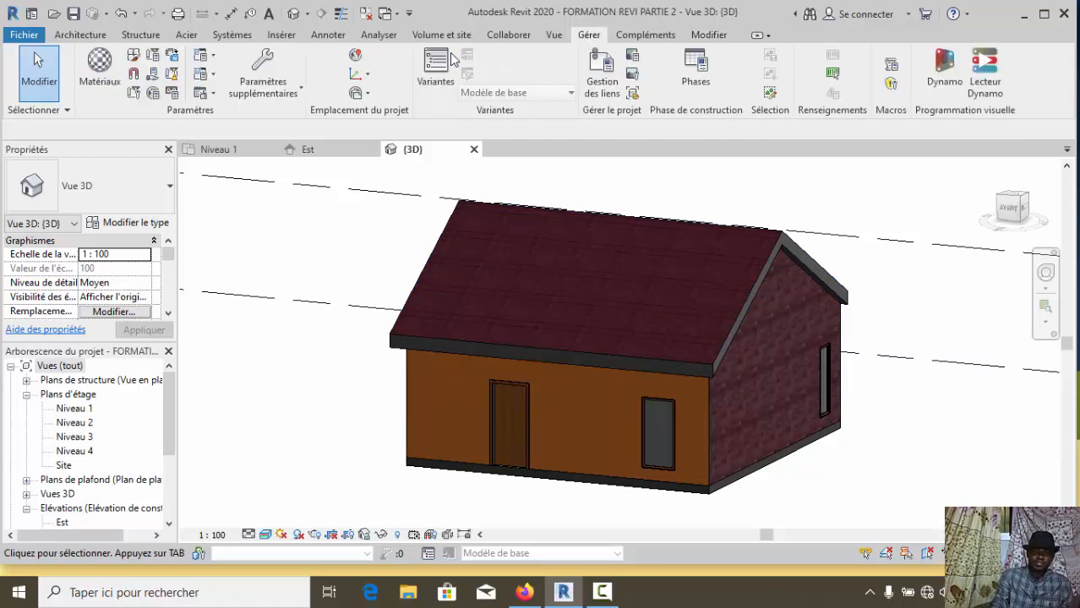
{"action": "left_click", "coordinate": [98, 69]}
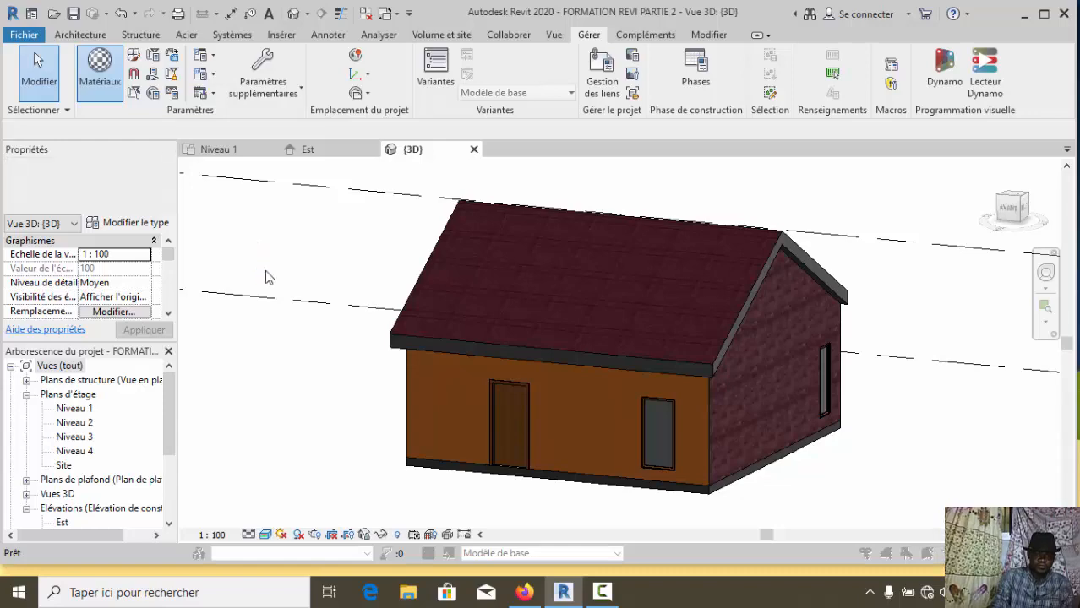
{"action": "scroll", "coordinate": [532, 386], "scroll_direction": "down", "scroll_amount": 3}
{"action": "scroll", "coordinate": [529, 397], "scroll_direction": "down", "scroll_amount": 15}
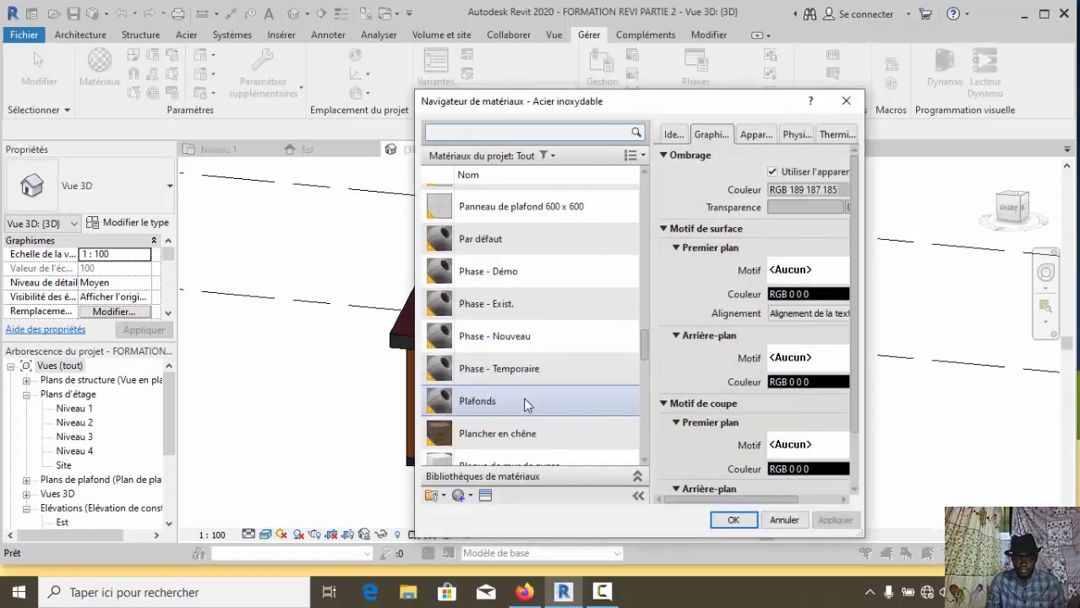
{"action": "scroll", "coordinate": [510, 222], "scroll_direction": "up", "scroll_amount": 5}
{"action": "scroll", "coordinate": [509, 221], "scroll_direction": "down", "scroll_amount": 8}
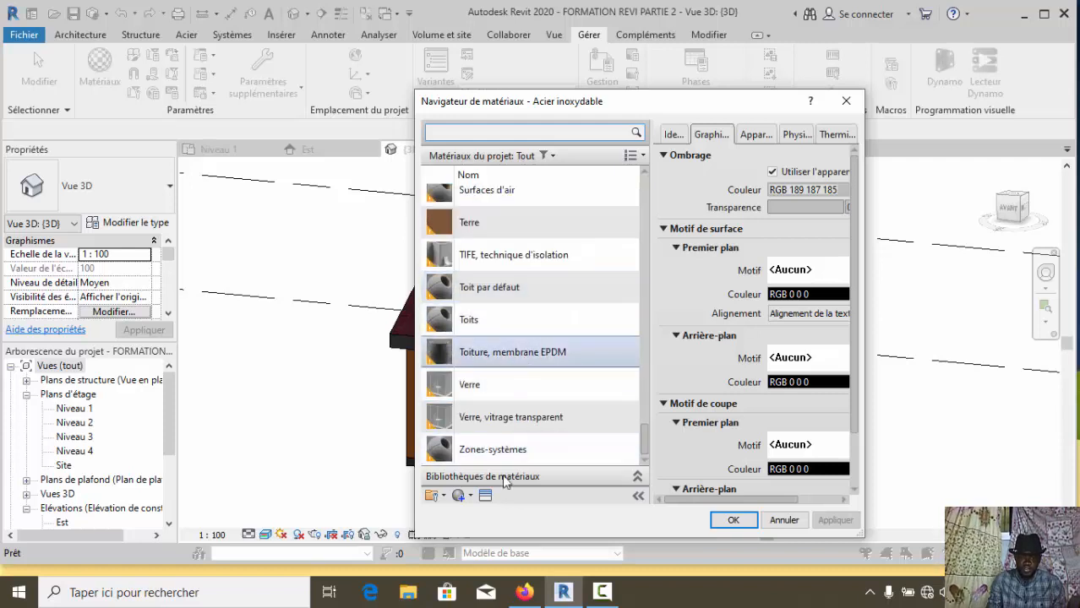
{"action": "left_click", "coordinate": [464, 500]}
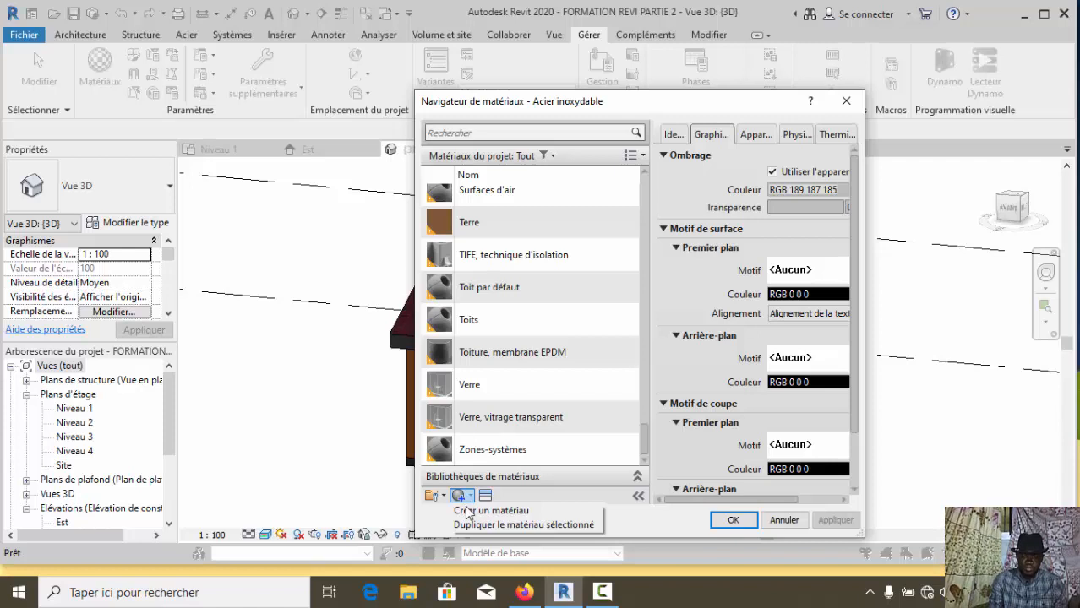
{"action": "left_click", "coordinate": [468, 511]}
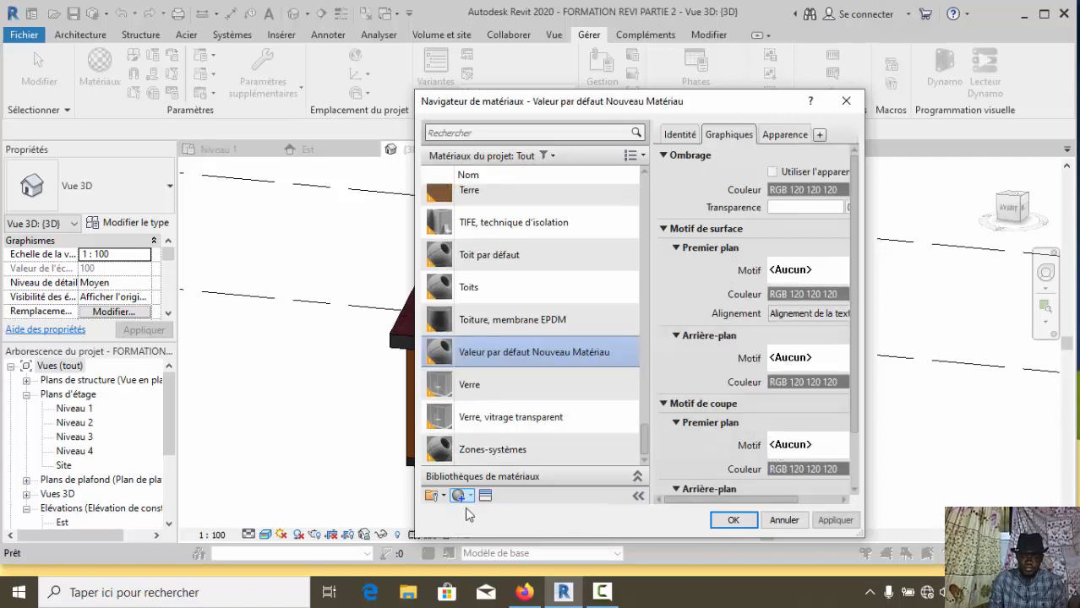
Rename the newly created default material as MUR FACADE1
{"action": "right_click", "coordinate": [534, 353]}
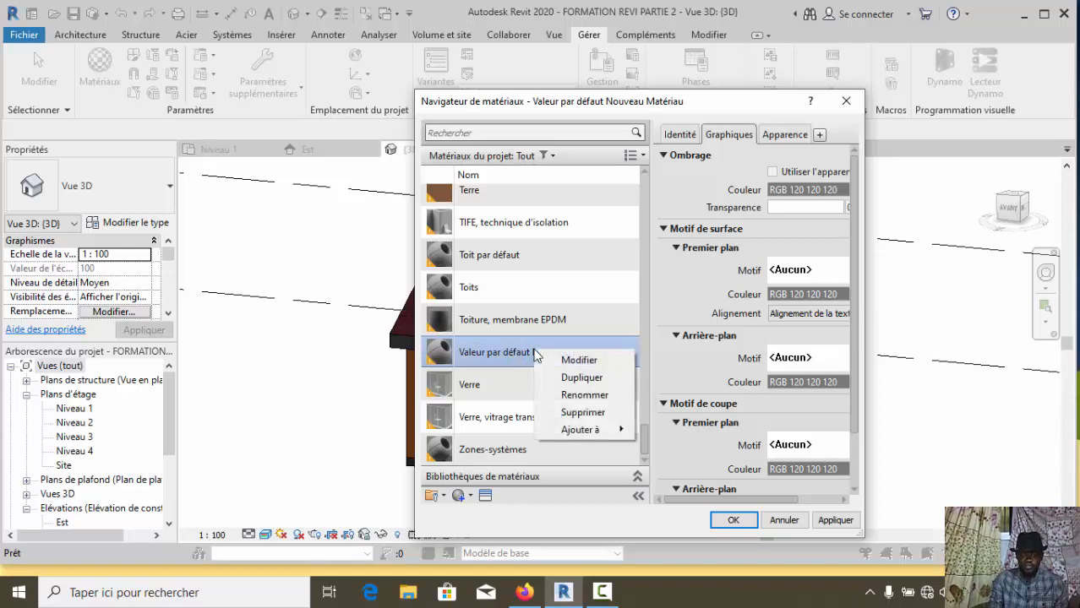
{"action": "left_click", "coordinate": [582, 395]}
{"action": "key", "text": "BackSpace"}
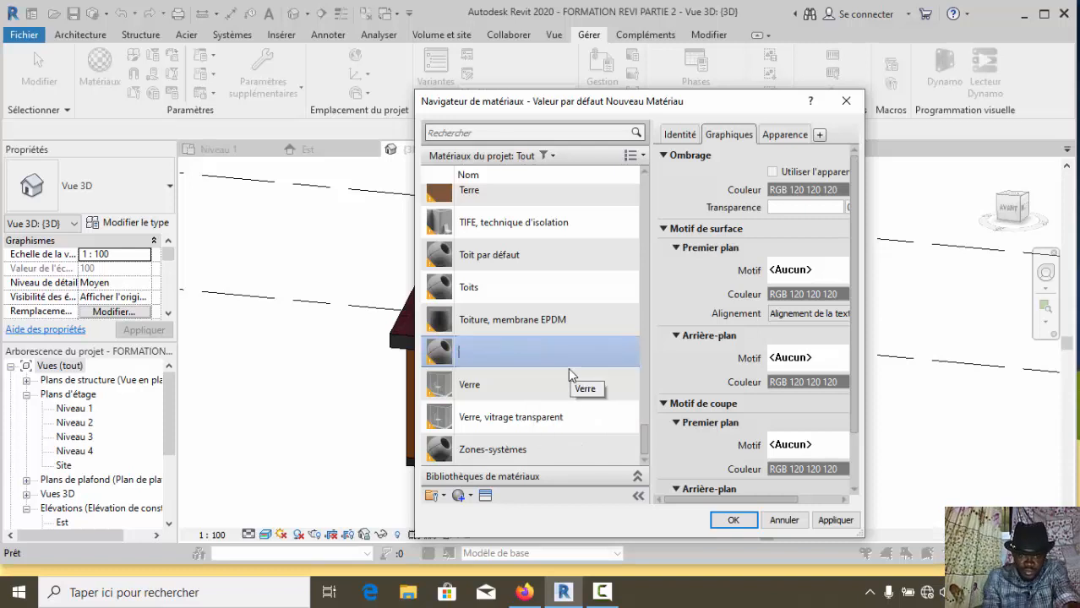
{"action": "type", "text": "MURS"}
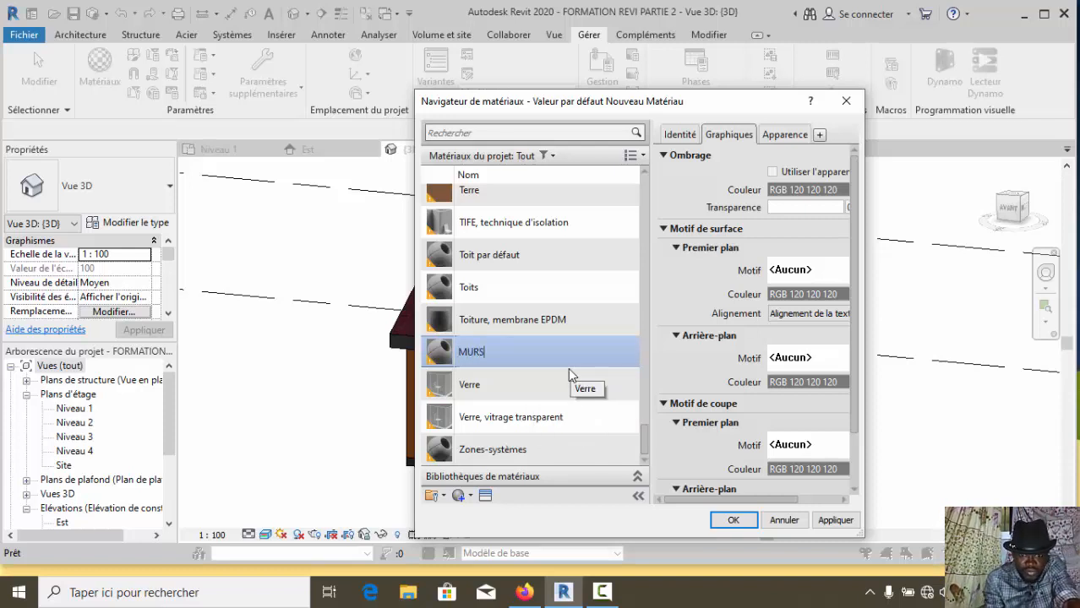
{"action": "key", "text": "BackSpace"}
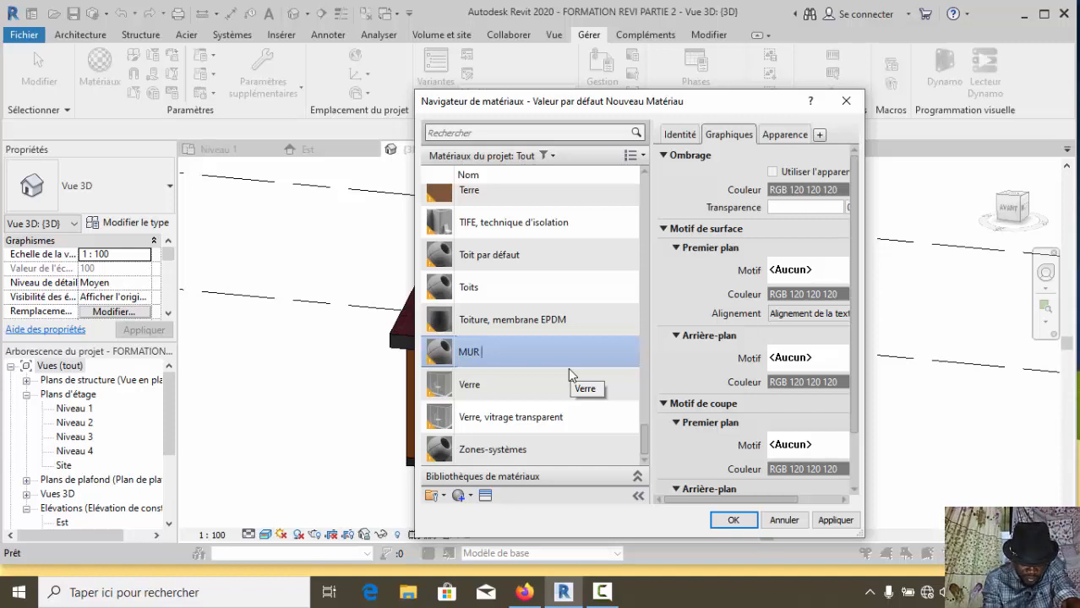
{"action": "type", "text": "FACD"}
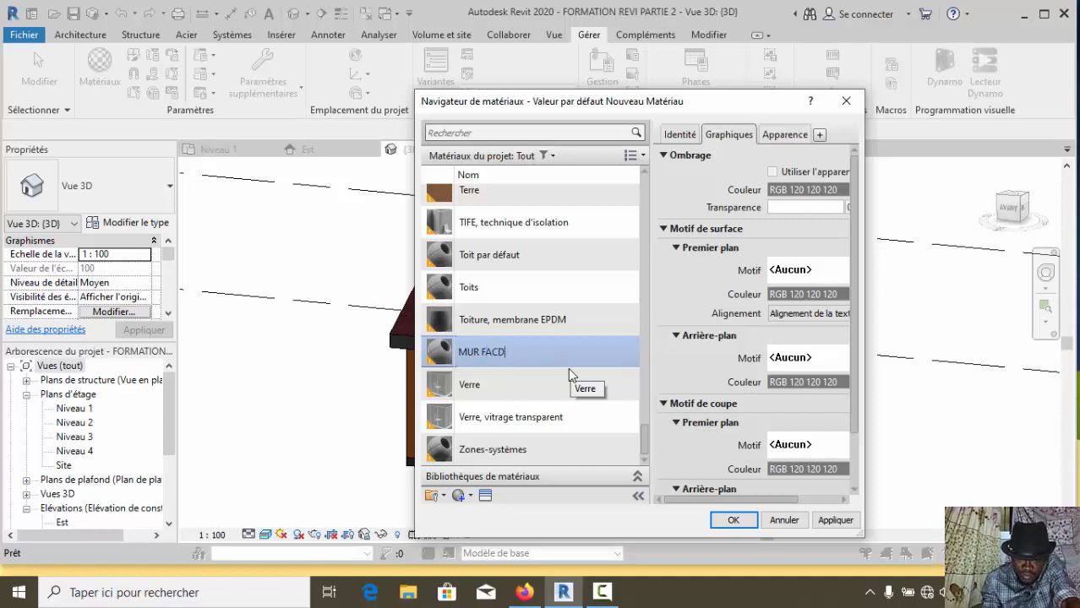
{"action": "key", "text": "BackSpace"}
{"action": "type", "text": "ADE"}
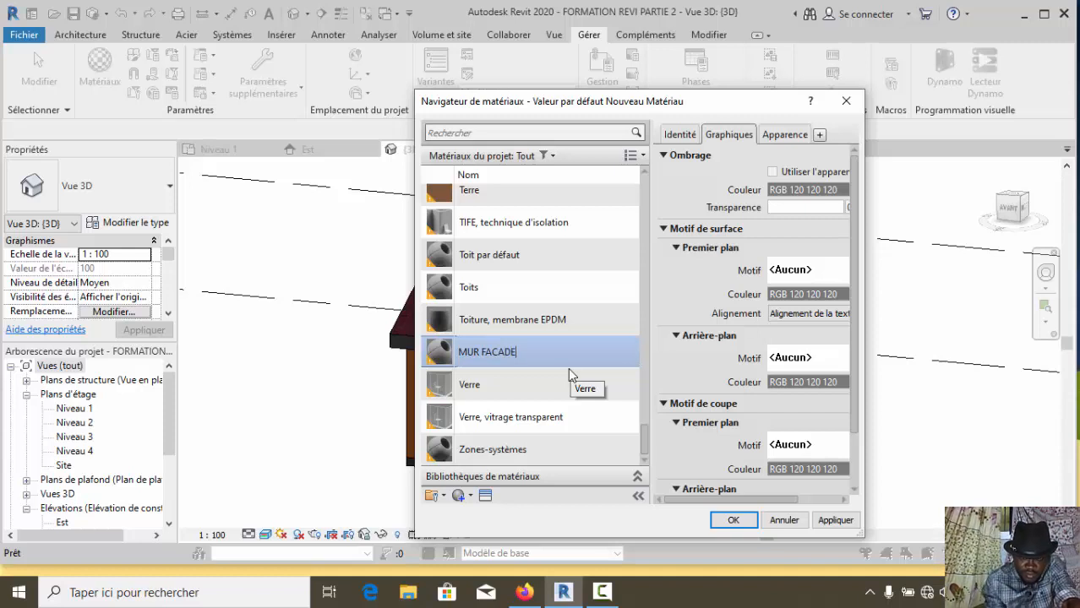
{"action": "type", "text": "1"}
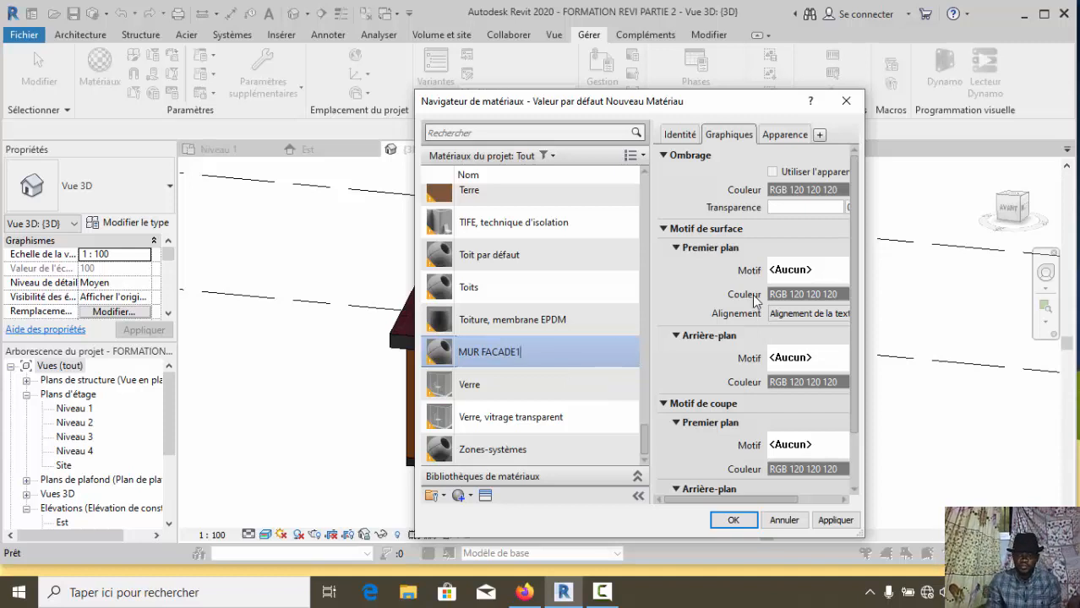
Set the graphics shading colour of the MUR FACADE1 material to RGB 128 64 64
{"action": "left_click", "coordinate": [789, 190]}
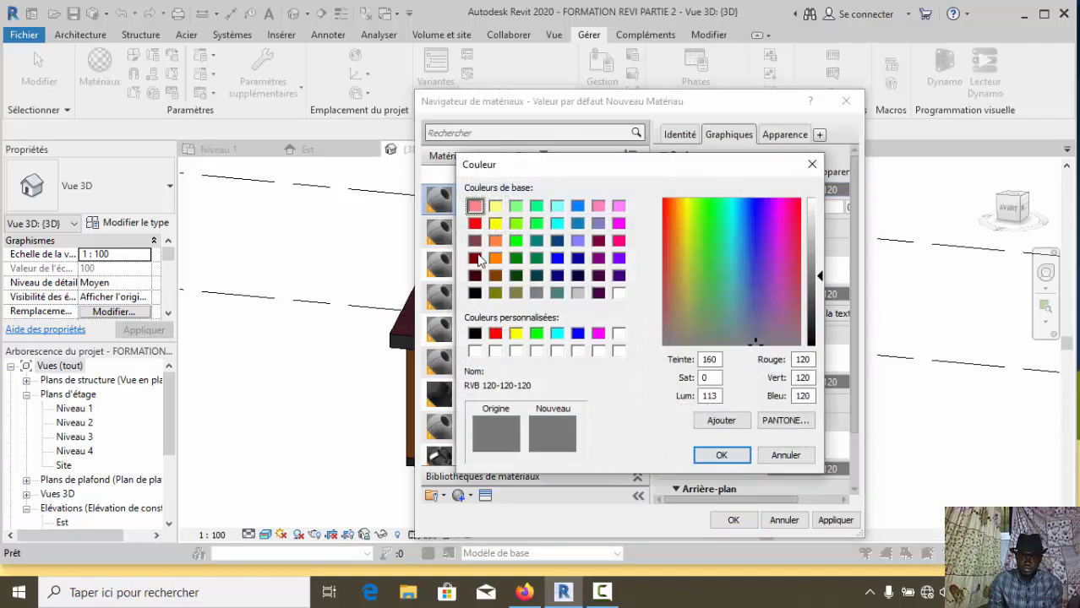
{"action": "left_click", "coordinate": [474, 241]}
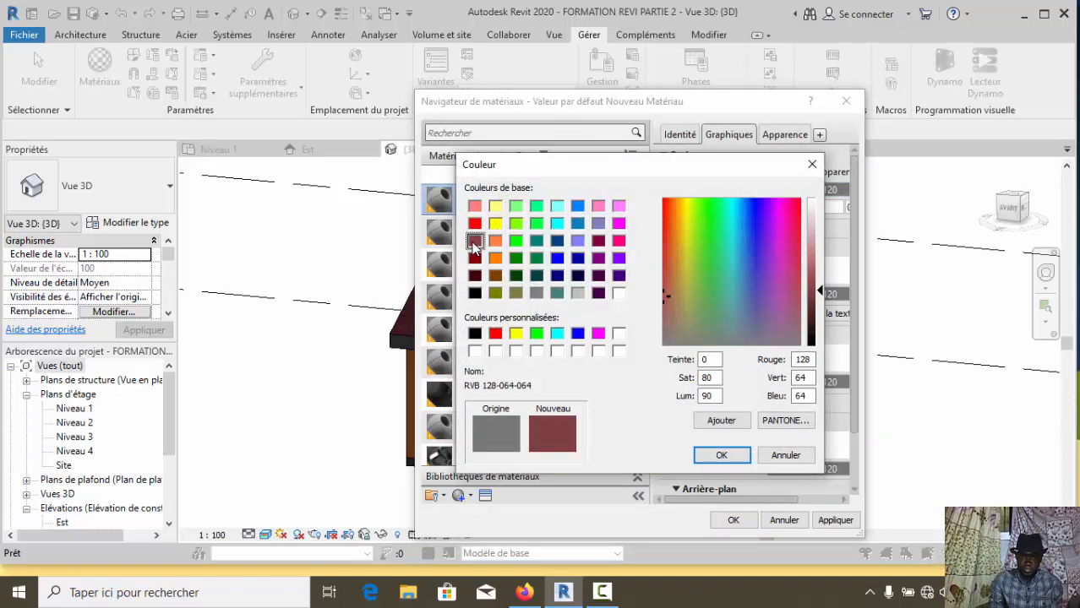
{"action": "left_click", "coordinate": [721, 456]}
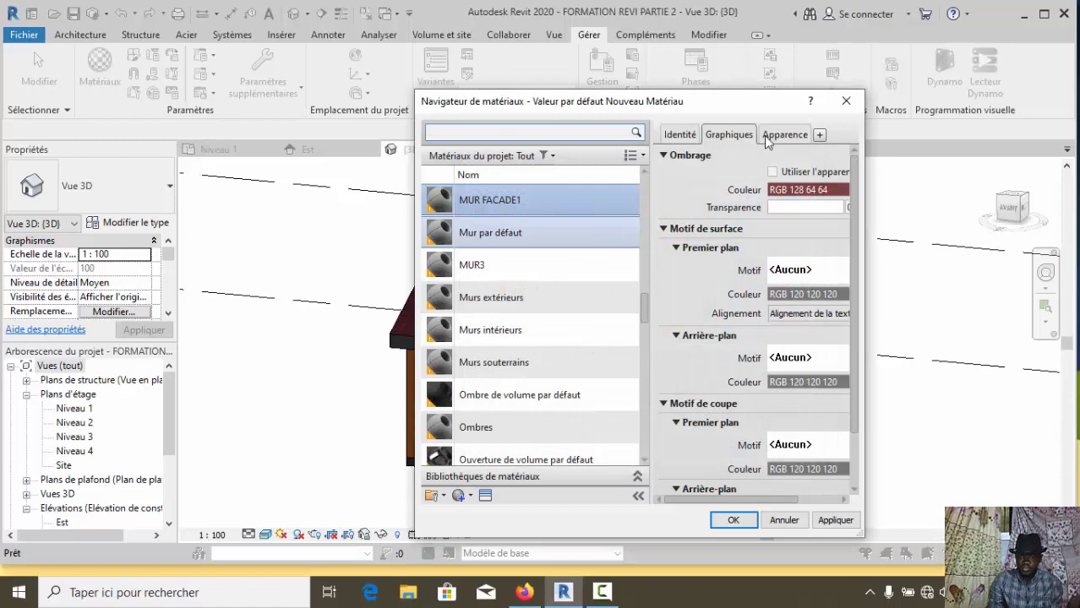
Set the appearance colour of MUR FACADE1 to RGB 128 128 128, reduce its image fade, and apply the changes
{"action": "left_click", "coordinate": [773, 140]}
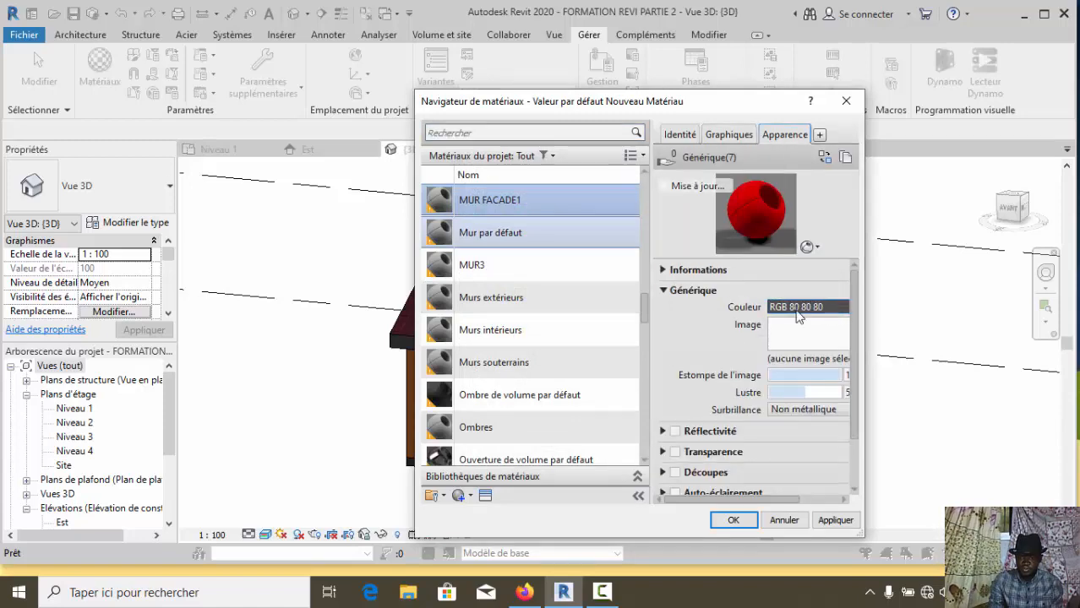
{"action": "left_click", "coordinate": [808, 306]}
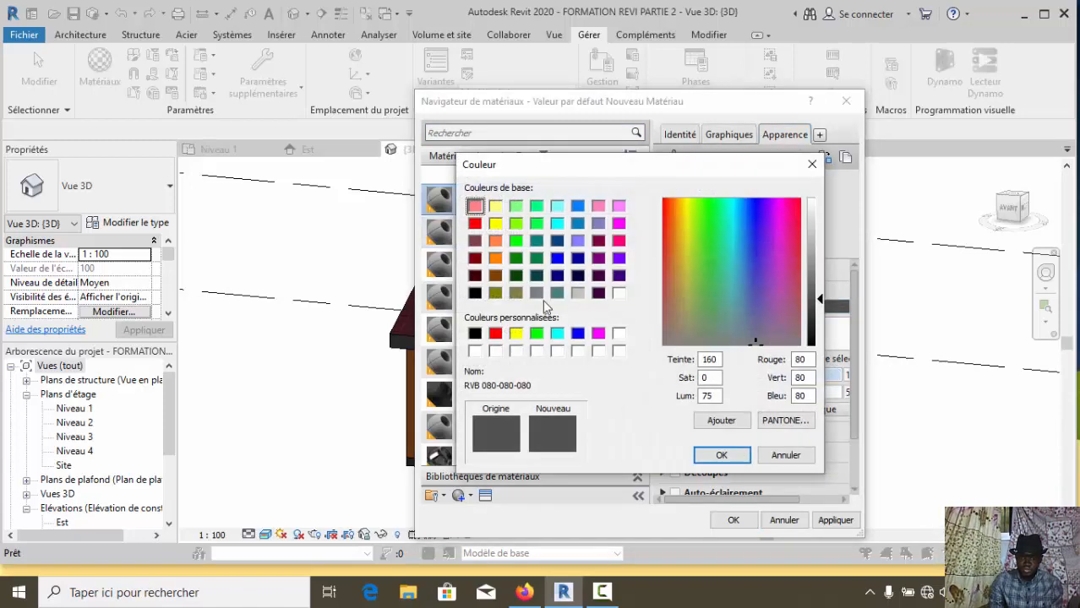
{"action": "left_click", "coordinate": [536, 294]}
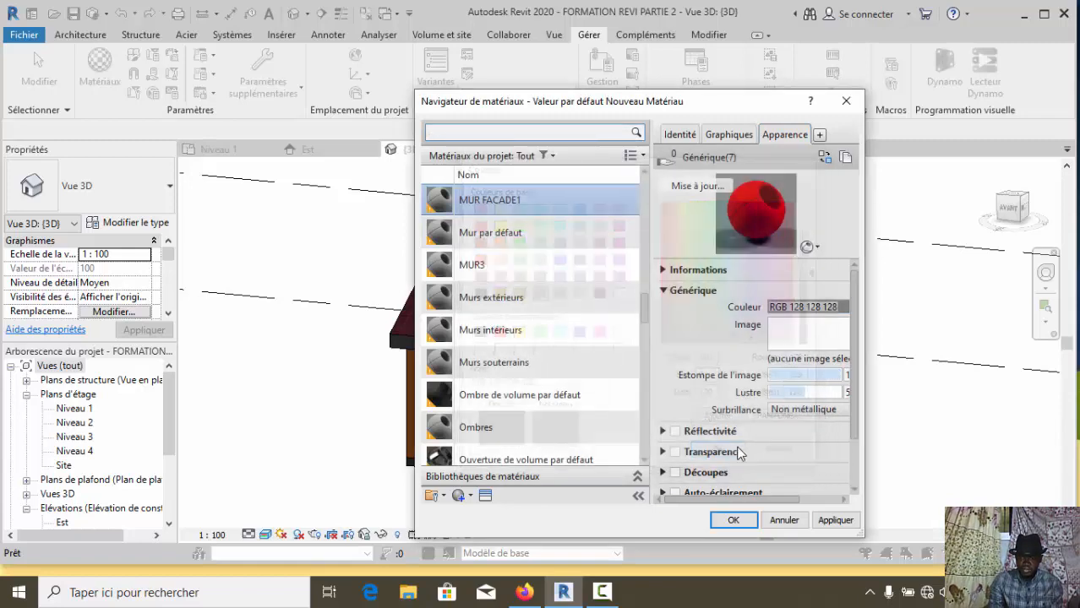
{"action": "left_click", "coordinate": [722, 455]}
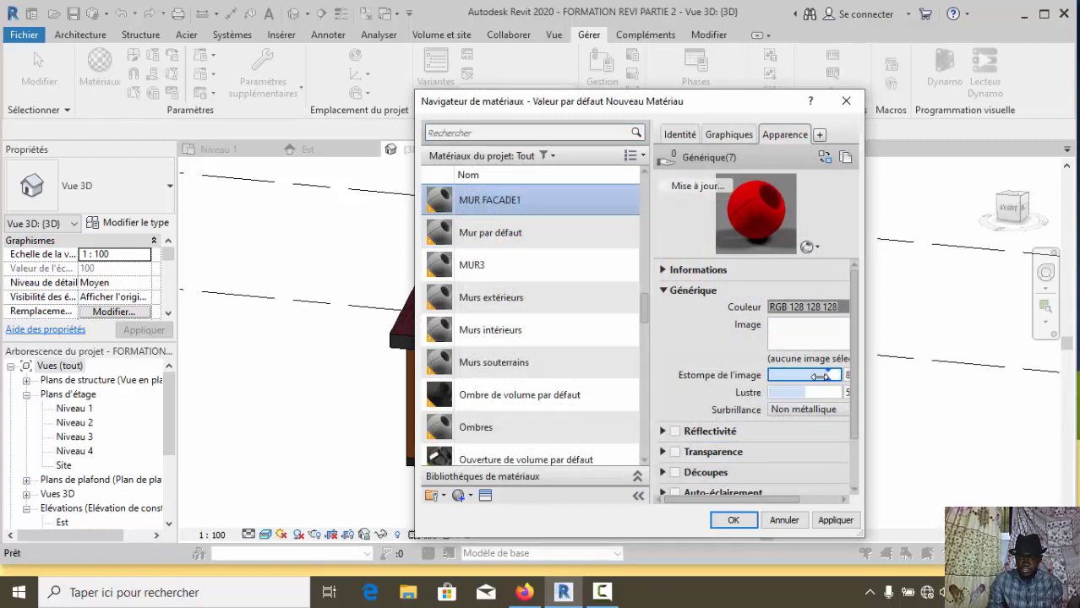
{"action": "left_click", "coordinate": [825, 522]}
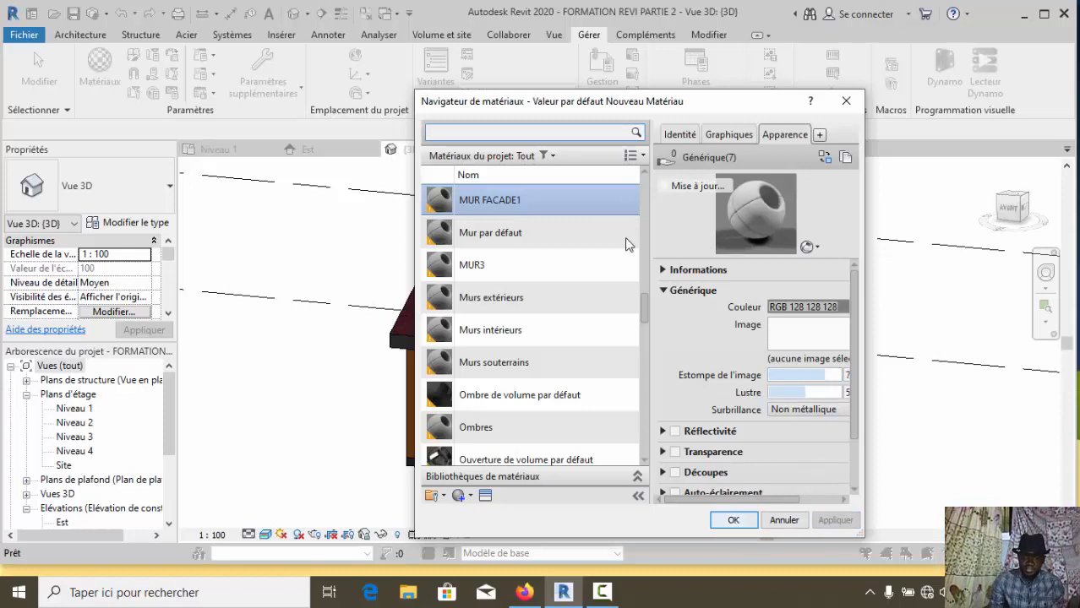
{"action": "left_click", "coordinate": [734, 521]}
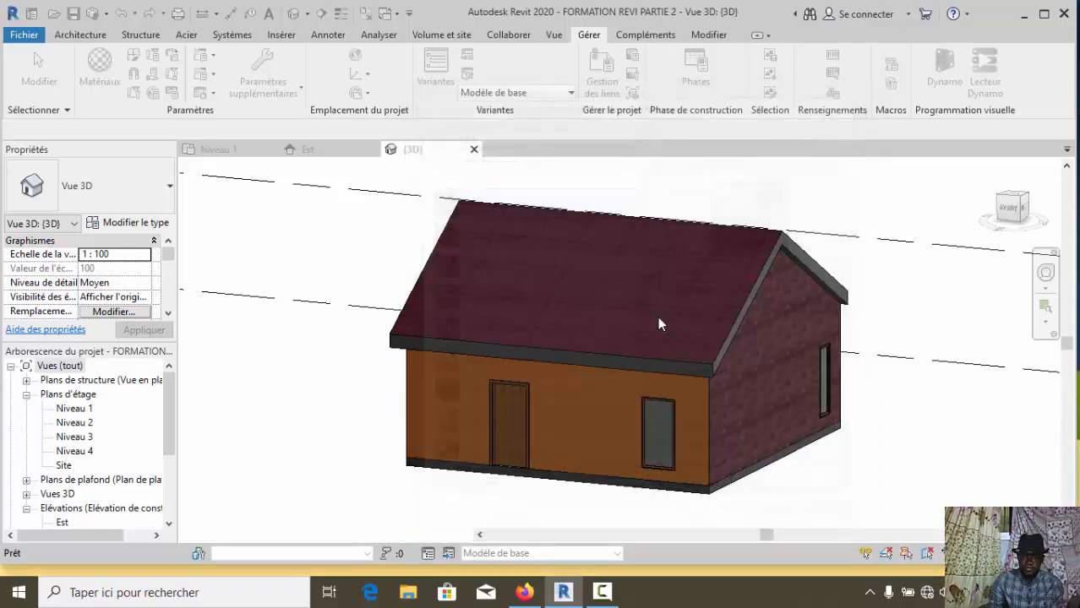
Start the Paint tool and look through the project's material list for MUR FACADE1
{"action": "scroll", "coordinate": [570, 397], "scroll_direction": "up", "scroll_amount": 1}
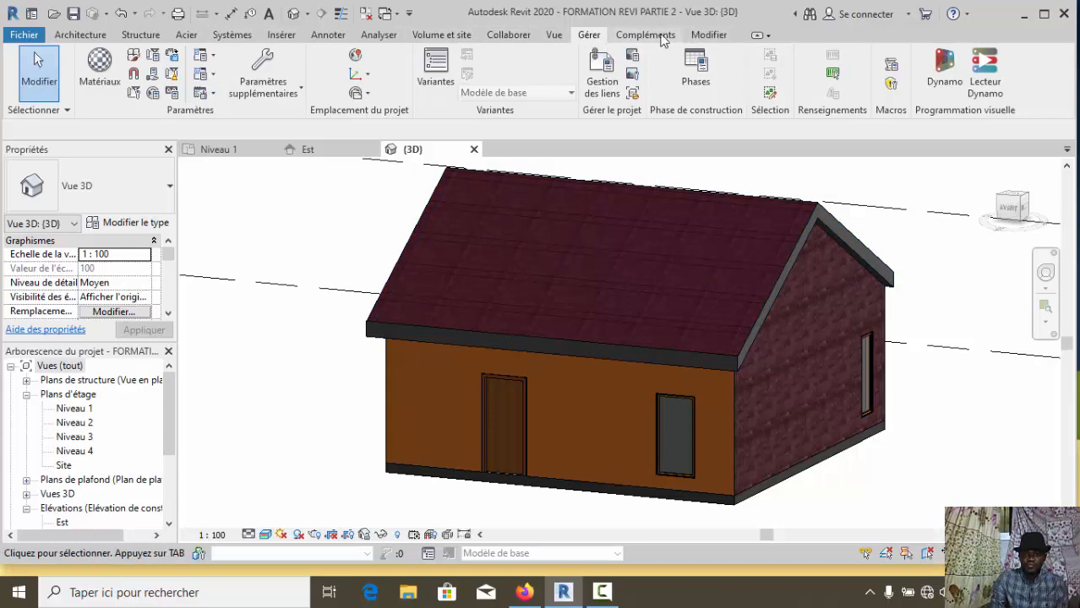
{"action": "left_click", "coordinate": [709, 35]}
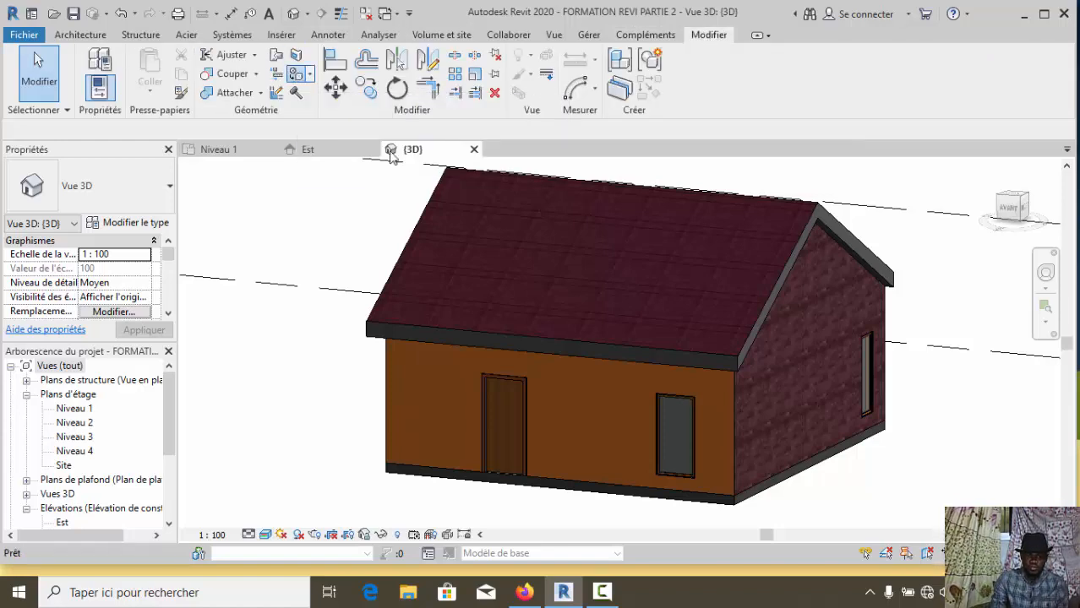
{"action": "scroll", "coordinate": [156, 218], "scroll_direction": "down", "scroll_amount": 10}
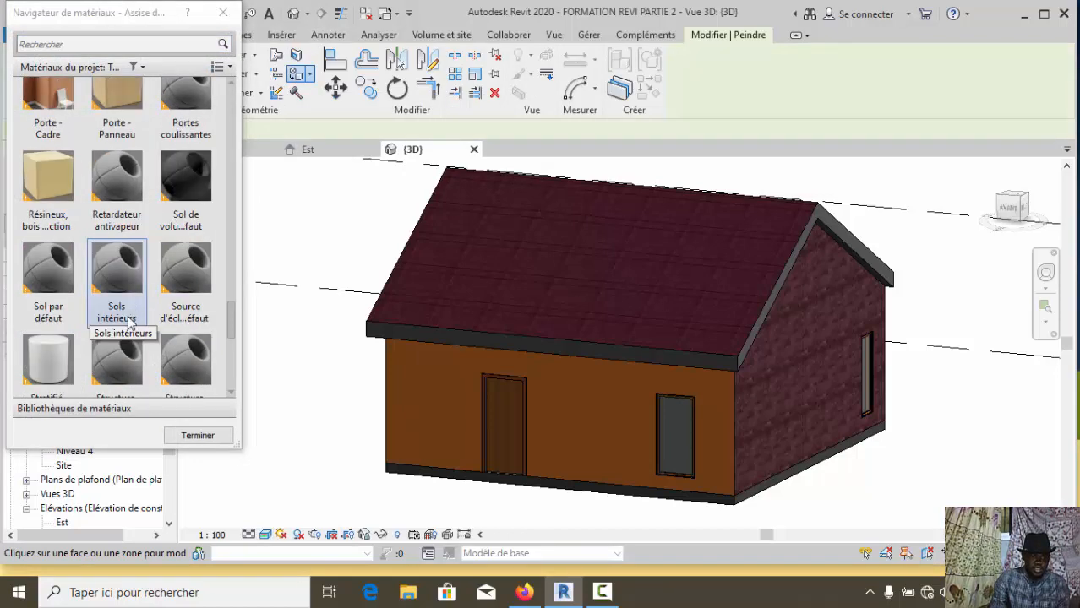
{"action": "scroll", "coordinate": [118, 347], "scroll_direction": "down", "scroll_amount": 5}
{"action": "scroll", "coordinate": [106, 359], "scroll_direction": "up", "scroll_amount": 15}
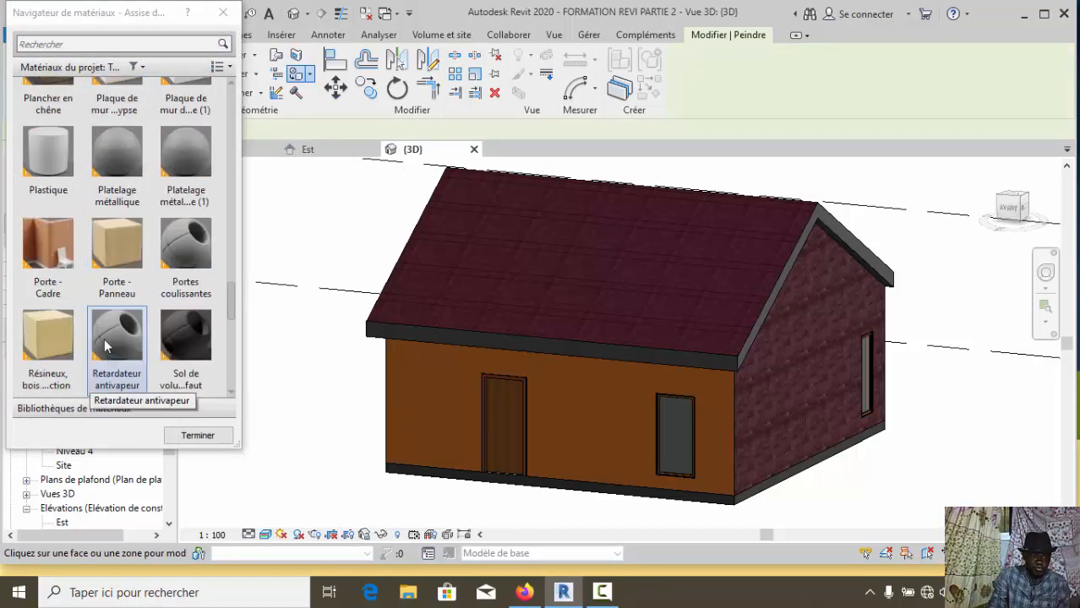
{"action": "scroll", "coordinate": [99, 303], "scroll_direction": "up", "scroll_amount": 2}
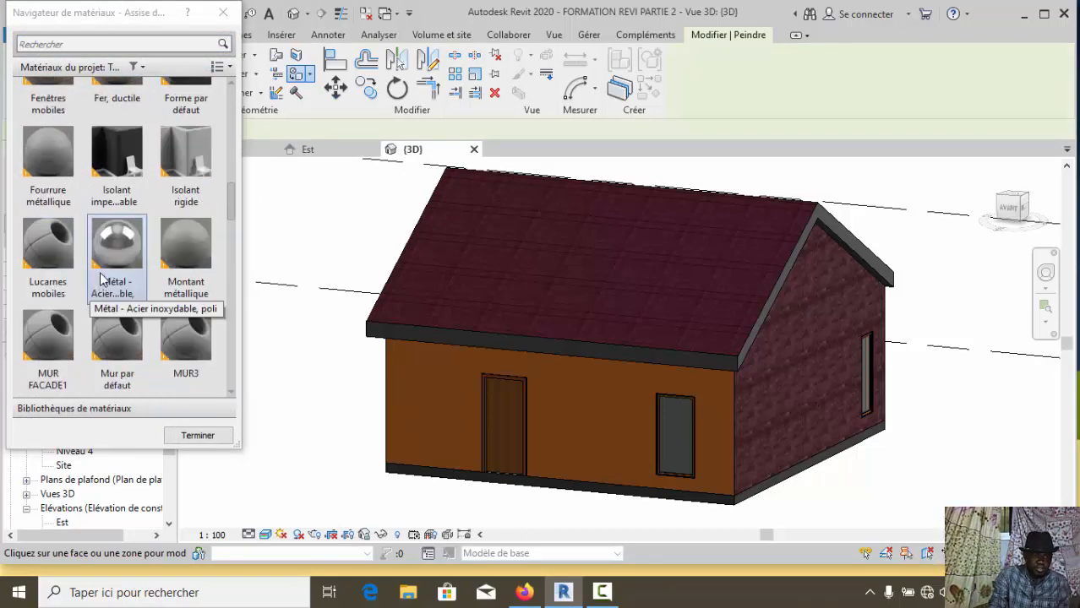
{"action": "scroll", "coordinate": [101, 282], "scroll_direction": "down", "scroll_amount": 2}
{"action": "scroll", "coordinate": [99, 292], "scroll_direction": "up", "scroll_amount": 10}
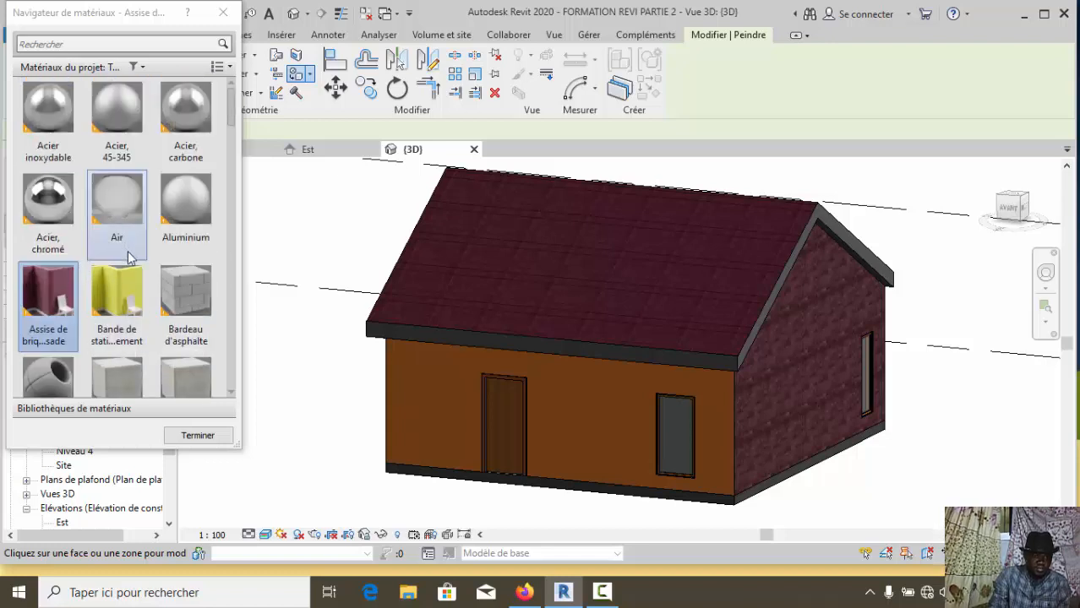
{"action": "scroll", "coordinate": [129, 257], "scroll_direction": "down", "scroll_amount": 6}
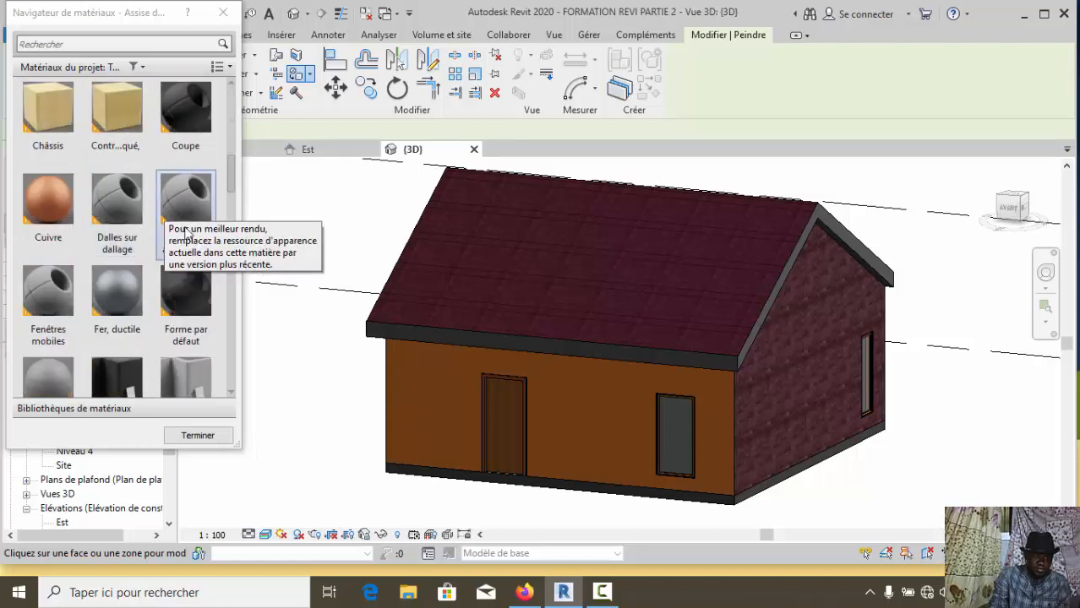
{"action": "scroll", "coordinate": [190, 335], "scroll_direction": "down", "scroll_amount": 5}
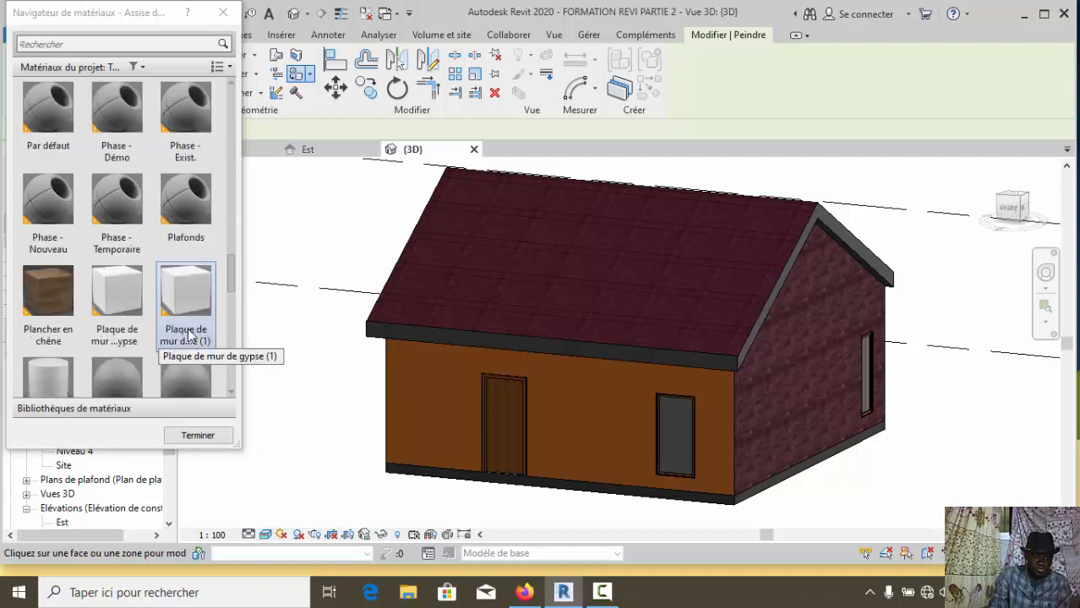
{"action": "scroll", "coordinate": [191, 335], "scroll_direction": "down", "scroll_amount": 3}
{"action": "scroll", "coordinate": [194, 321], "scroll_direction": "down", "scroll_amount": 3}
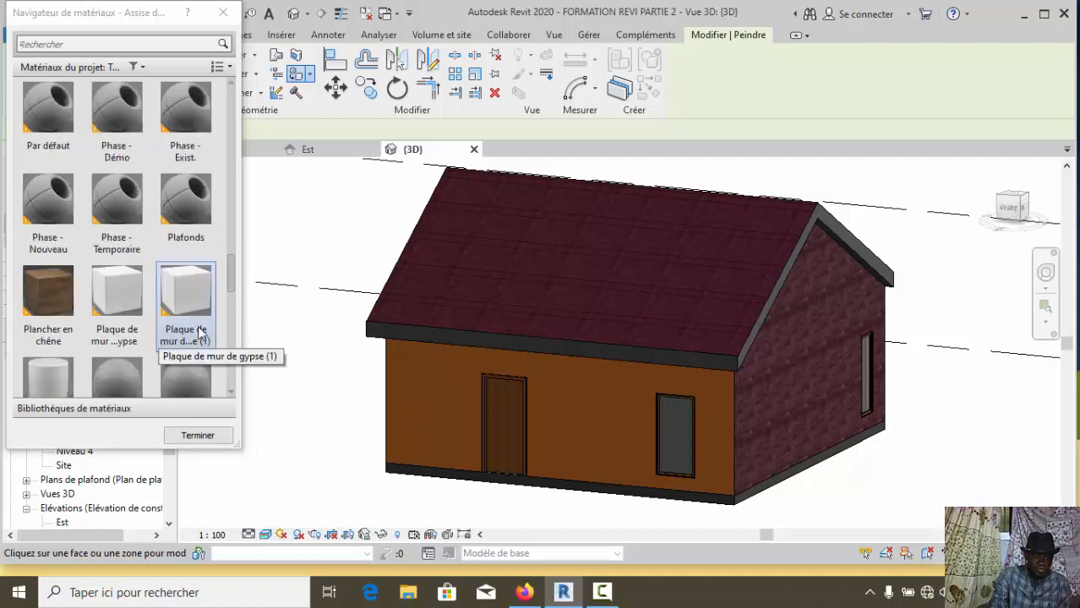
{"action": "left_click_drag", "start_coordinate": [228, 271], "coordinate": [235, 378]}
Filter the materials by MUR and paint the front wall face with MUR FACADE1
{"action": "left_click", "coordinate": [139, 41]}
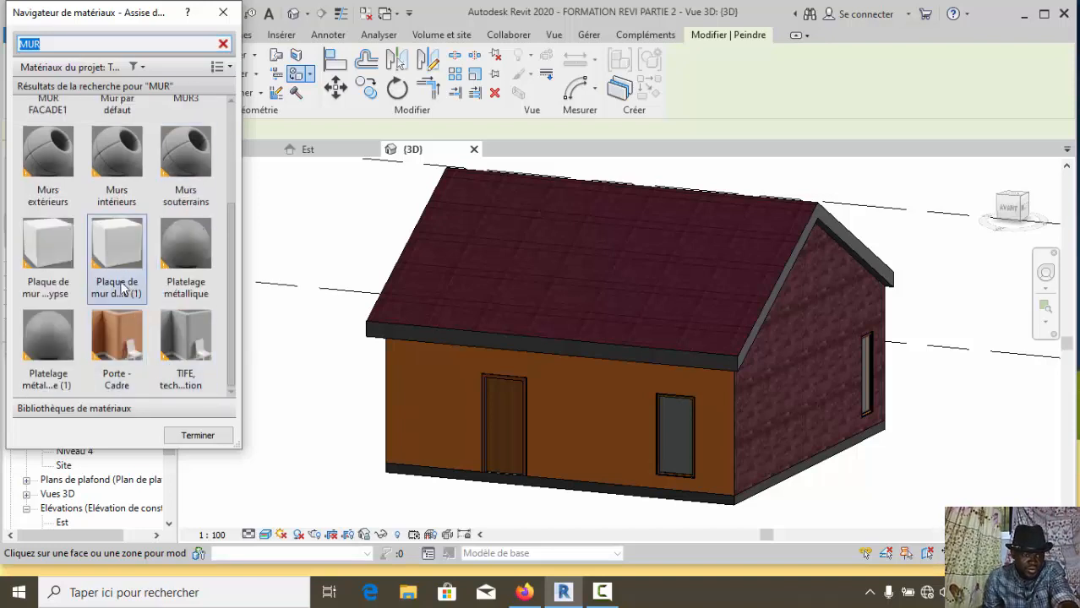
{"action": "scroll", "coordinate": [106, 279], "scroll_direction": "up", "scroll_amount": 3}
{"action": "scroll", "coordinate": [96, 266], "scroll_direction": "down", "scroll_amount": 3}
{"action": "scroll", "coordinate": [81, 250], "scroll_direction": "up", "scroll_amount": 3}
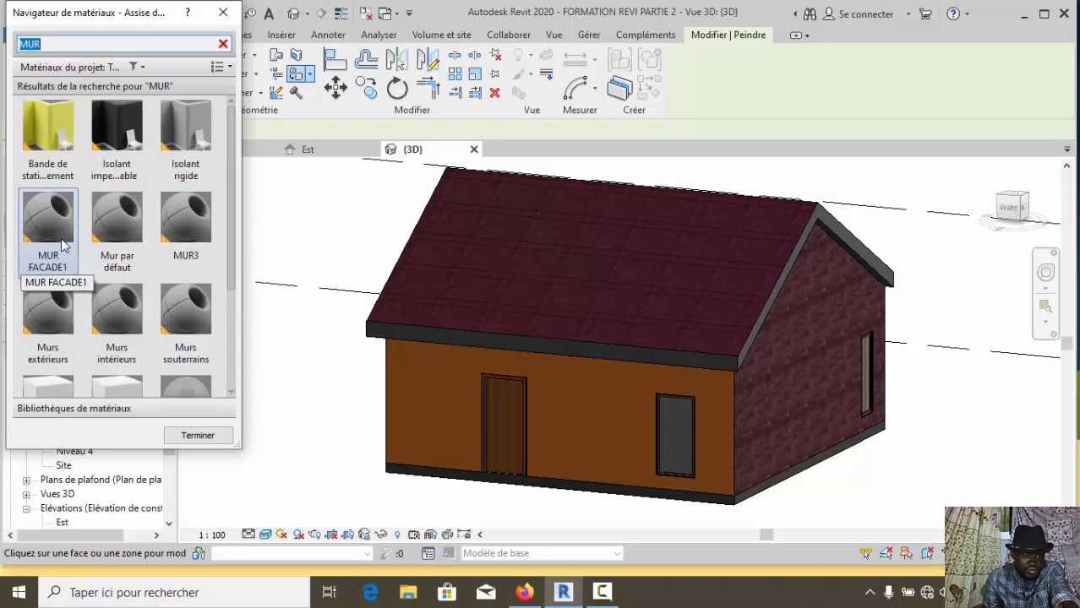
{"action": "left_click", "coordinate": [53, 241]}
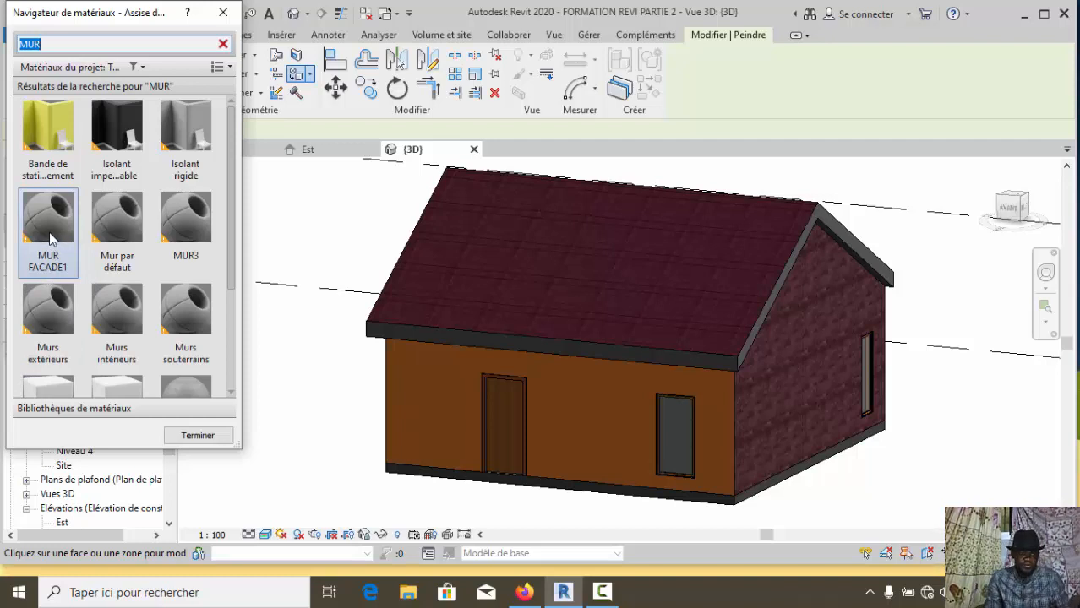
{"action": "left_click", "coordinate": [48, 238]}
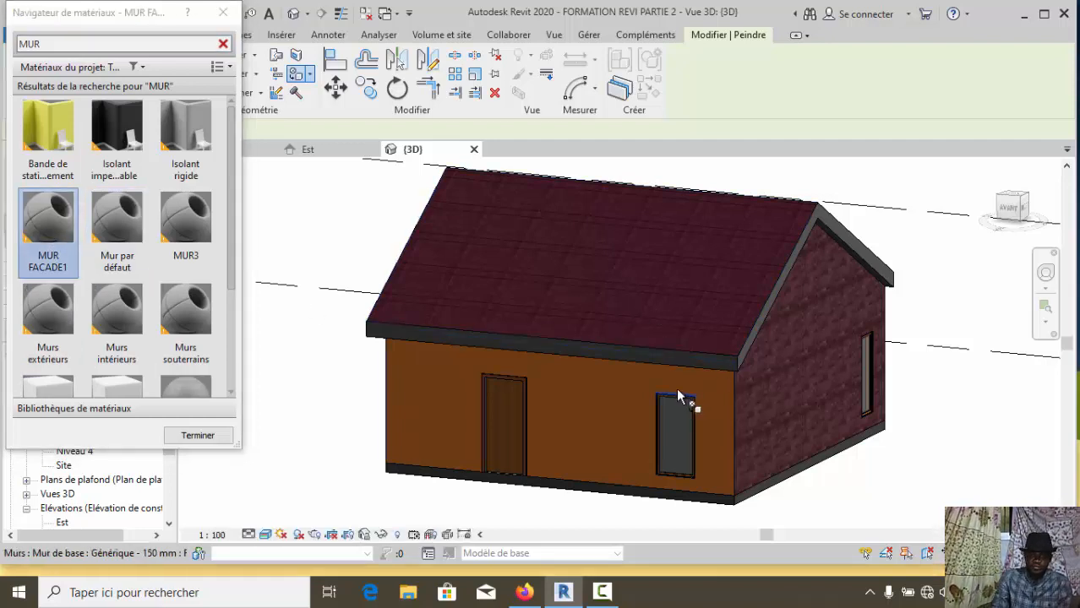
{"action": "left_click", "coordinate": [588, 421]}
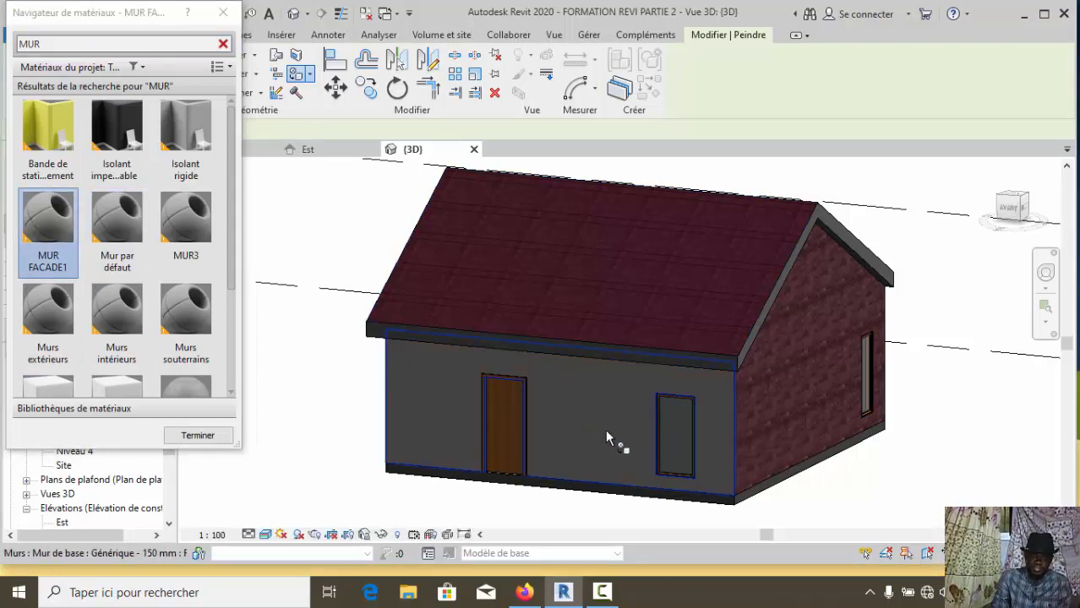
{"action": "scroll", "coordinate": [545, 427], "scroll_direction": "down", "scroll_amount": 1}
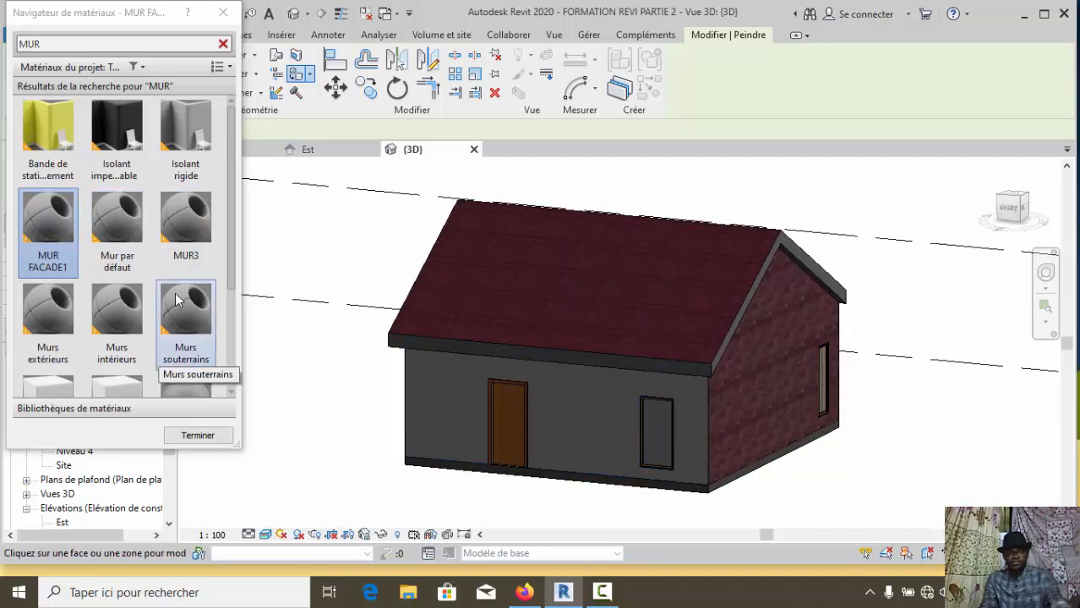
{"action": "key", "text": "Escape"}
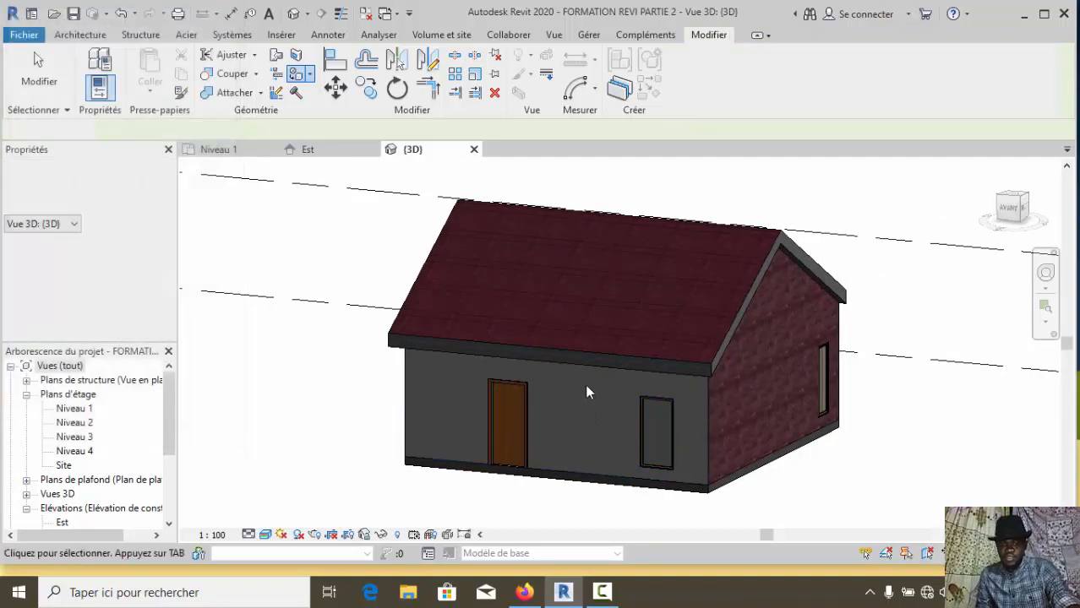
{"action": "scroll", "coordinate": [615, 299], "scroll_direction": "up", "scroll_amount": 1}
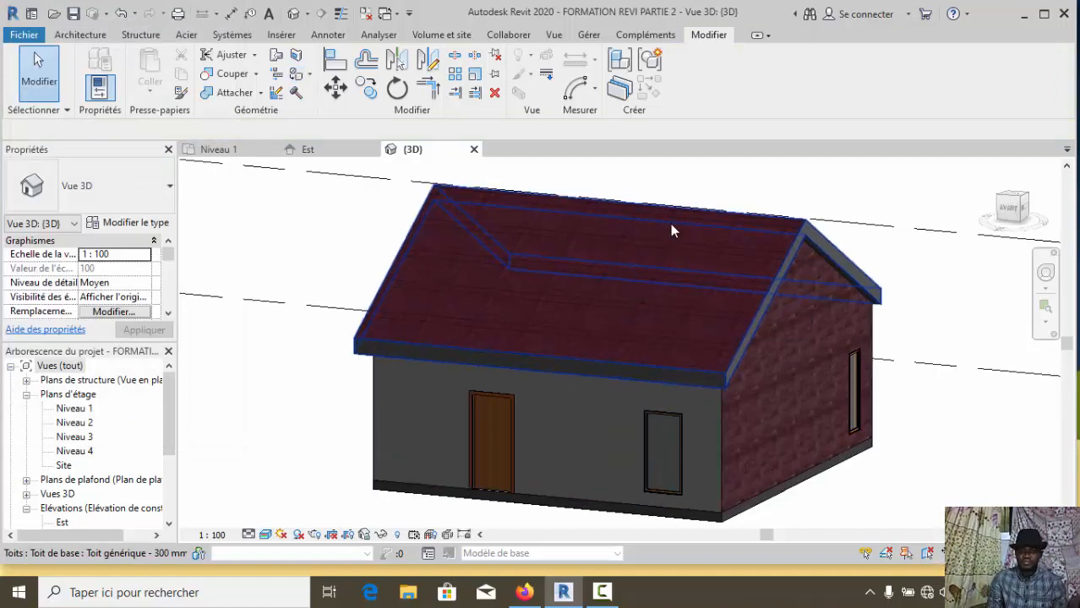
{"action": "scroll", "coordinate": [797, 326], "scroll_direction": "up", "scroll_amount": 1}
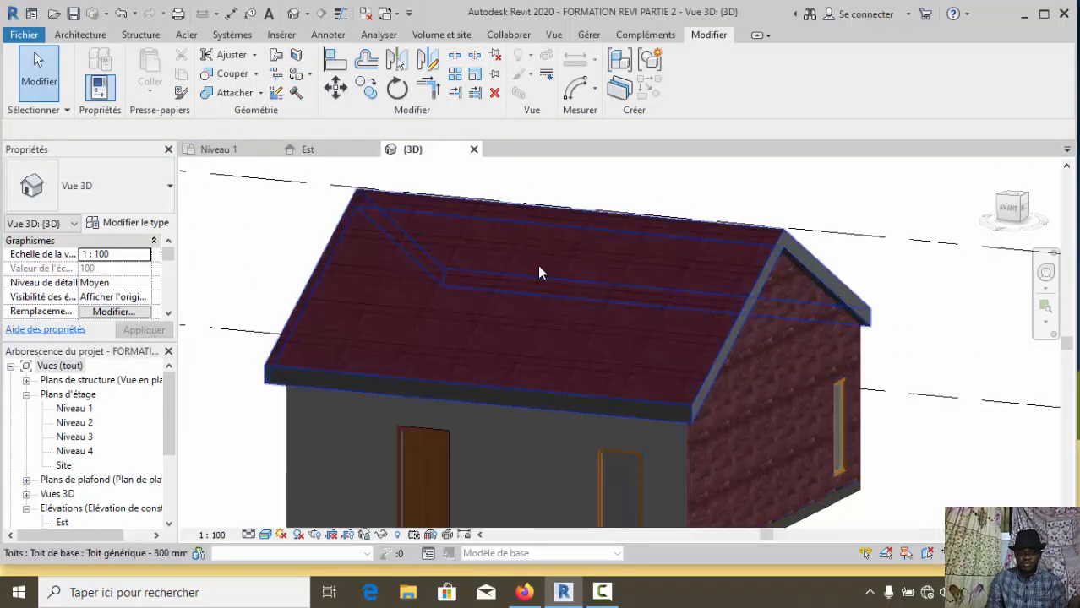
{"action": "scroll", "coordinate": [541, 272], "scroll_direction": "down", "scroll_amount": 2}
{"action": "scroll", "coordinate": [600, 275], "scroll_direction": "up", "scroll_amount": 1}
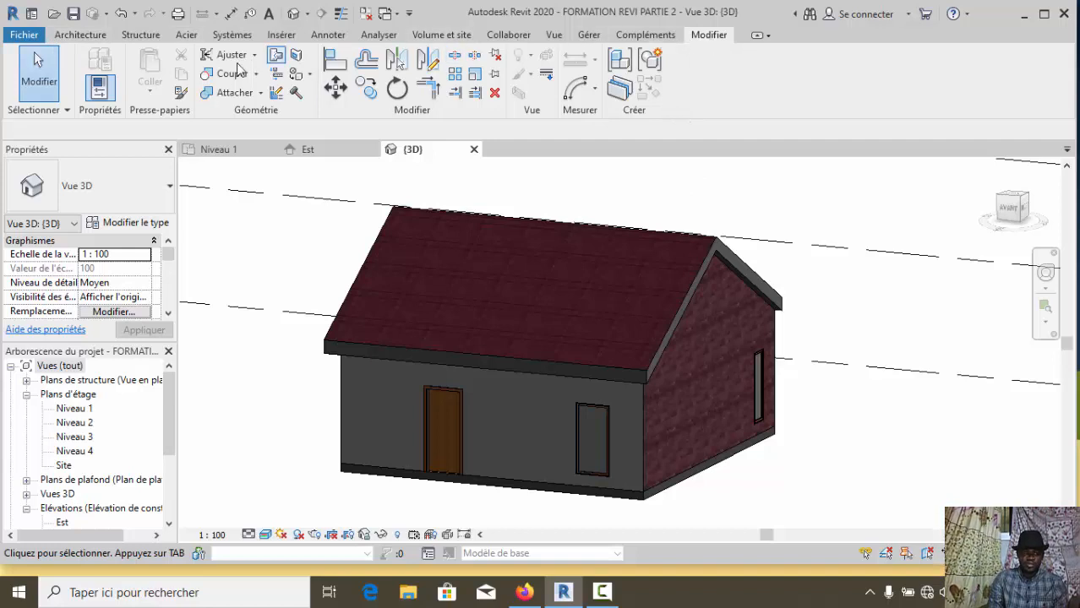
Paint the front wall face with the Mur par défaut material
{"action": "left_click", "coordinate": [277, 92]}
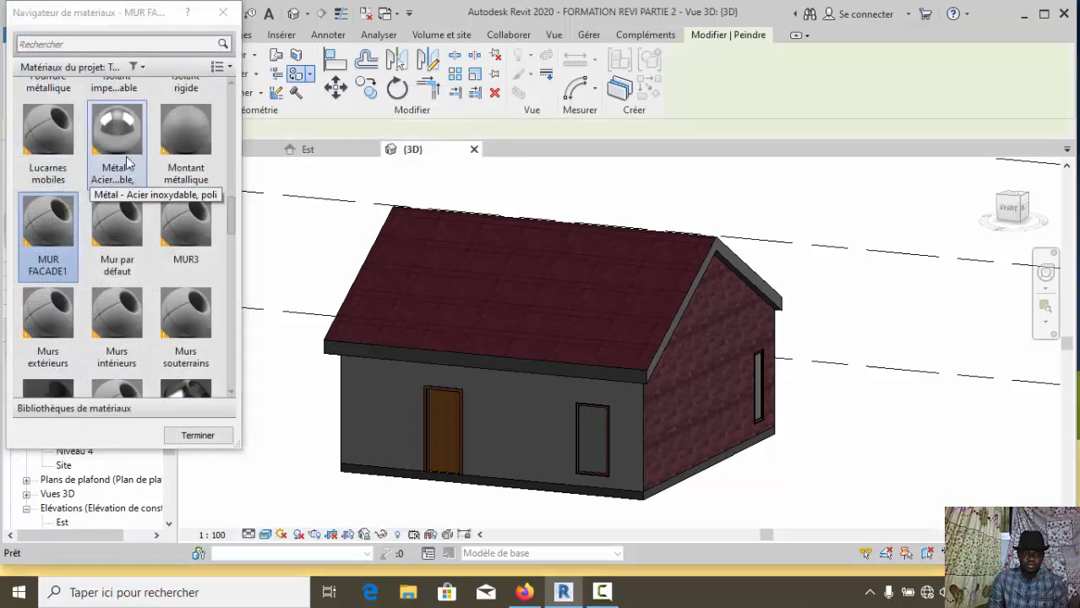
{"action": "left_click", "coordinate": [117, 220]}
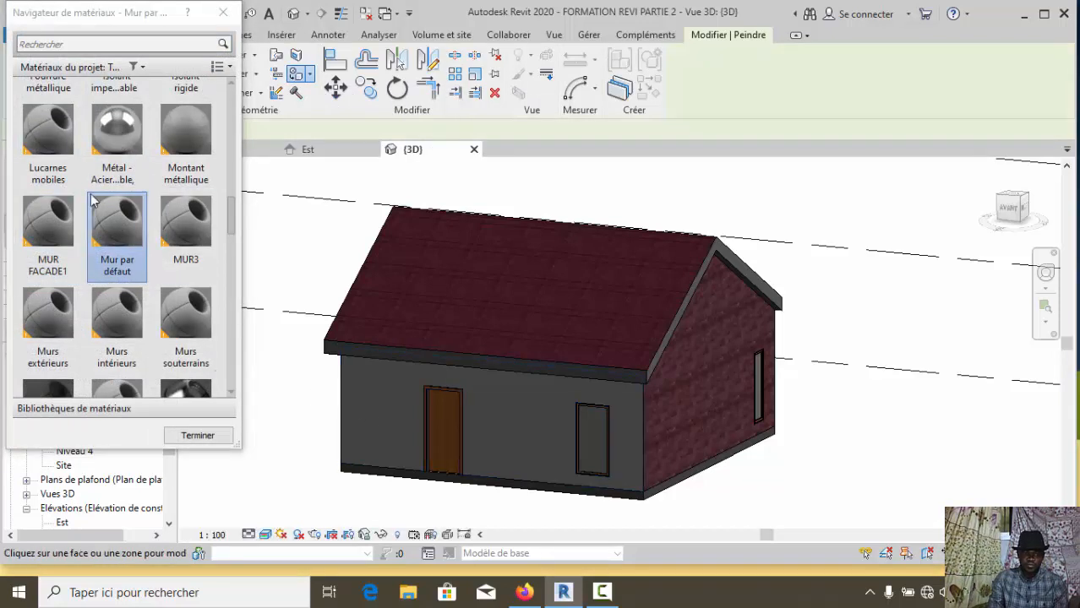
{"action": "left_click", "coordinate": [503, 413]}
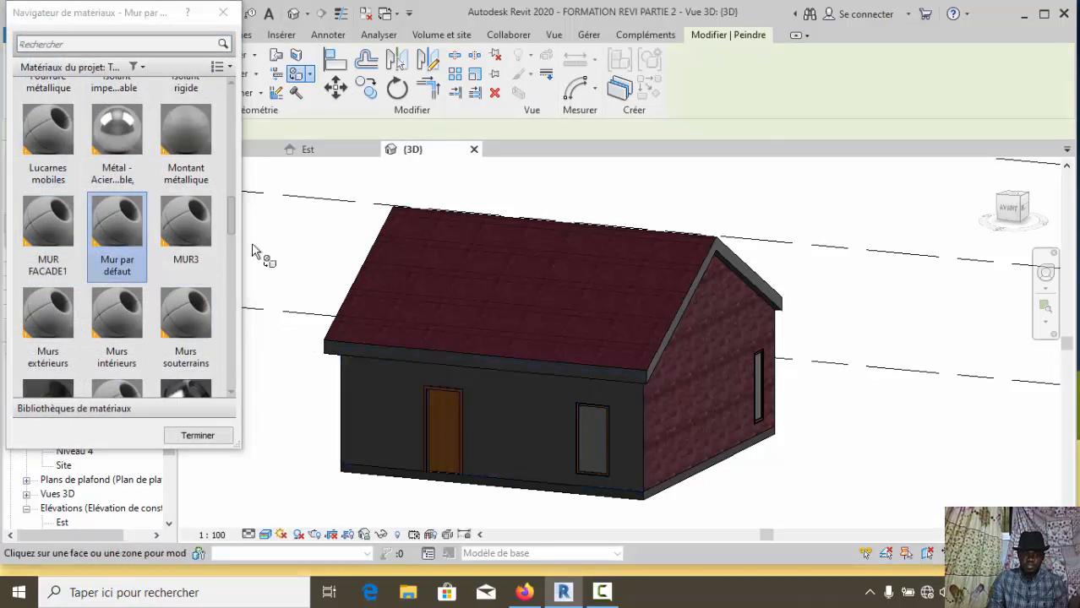
Paint the front wall face with the Brique, commune material and leave the Paint tool
{"action": "scroll", "coordinate": [194, 310], "scroll_direction": "up", "scroll_amount": 5}
{"action": "left_click", "coordinate": [49, 221]}
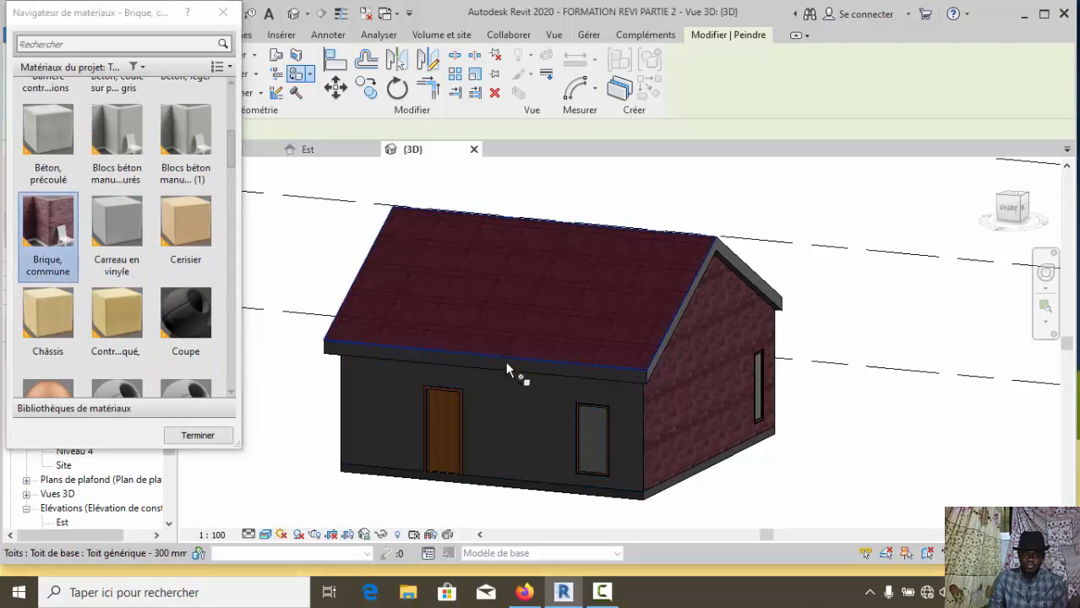
{"action": "left_click", "coordinate": [470, 437]}
{"action": "scroll", "coordinate": [521, 455], "scroll_direction": "up", "scroll_amount": 3}
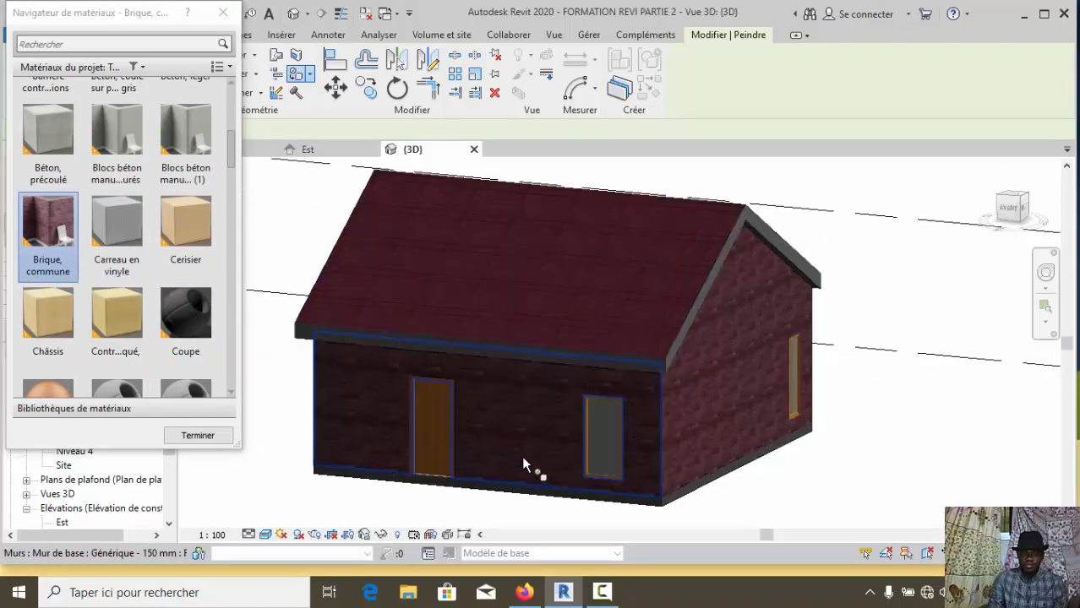
{"action": "key", "text": "Escape"}
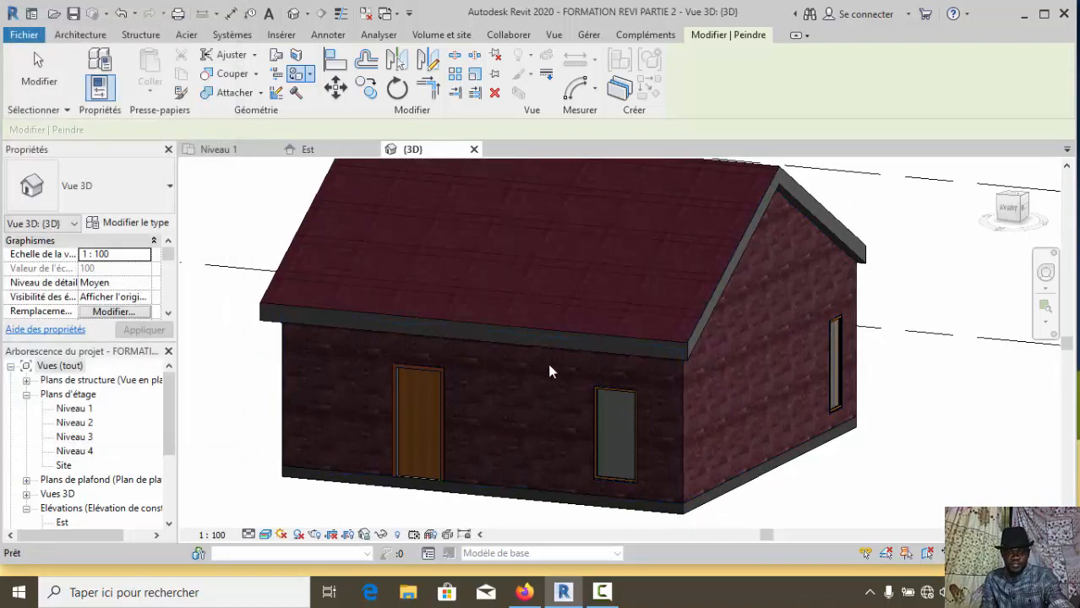
{"action": "scroll", "coordinate": [545, 165], "scroll_direction": "down", "scroll_amount": 2}
{"action": "scroll", "coordinate": [542, 168], "scroll_direction": "up", "scroll_amount": 2}
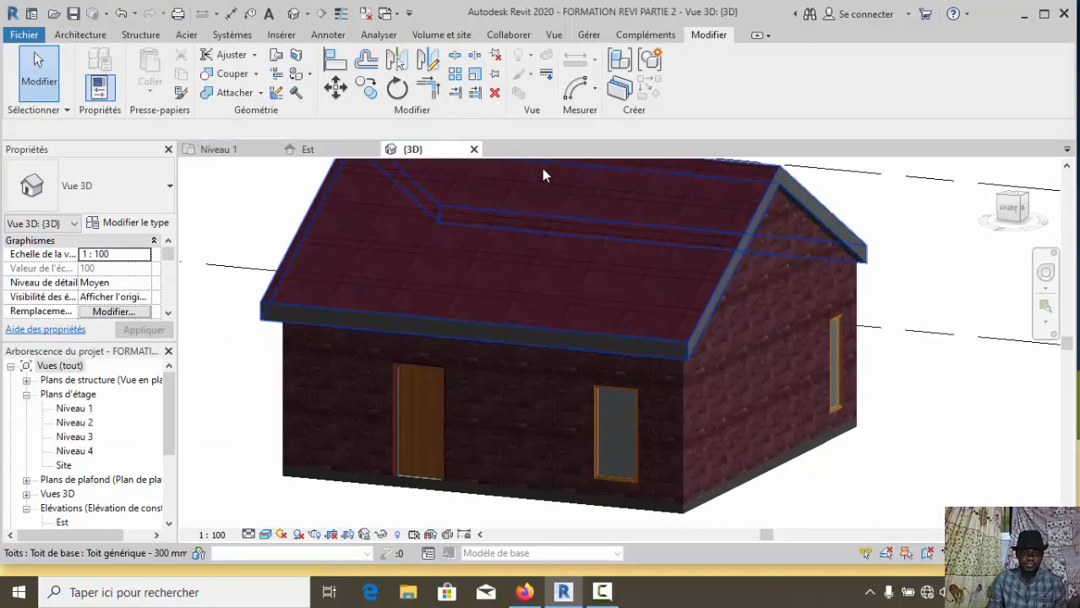
{"action": "scroll", "coordinate": [507, 300], "scroll_direction": "down", "scroll_amount": 1}
{"action": "scroll", "coordinate": [604, 177], "scroll_direction": "up", "scroll_amount": 1}
{"action": "scroll", "coordinate": [572, 321], "scroll_direction": "up", "scroll_amount": 1}
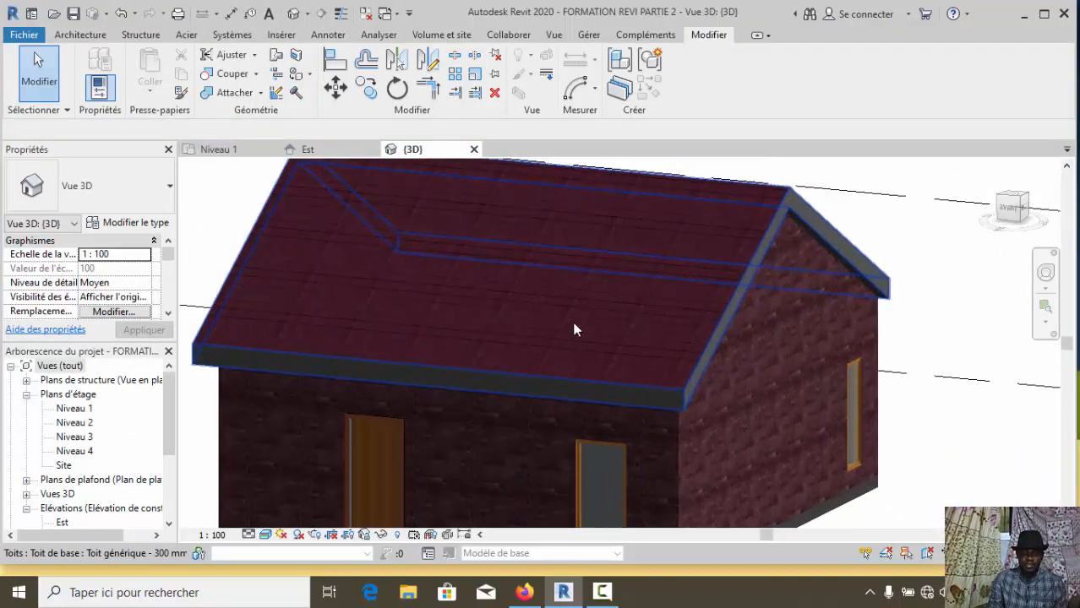
{"action": "scroll", "coordinate": [610, 218], "scroll_direction": "down", "scroll_amount": 2}
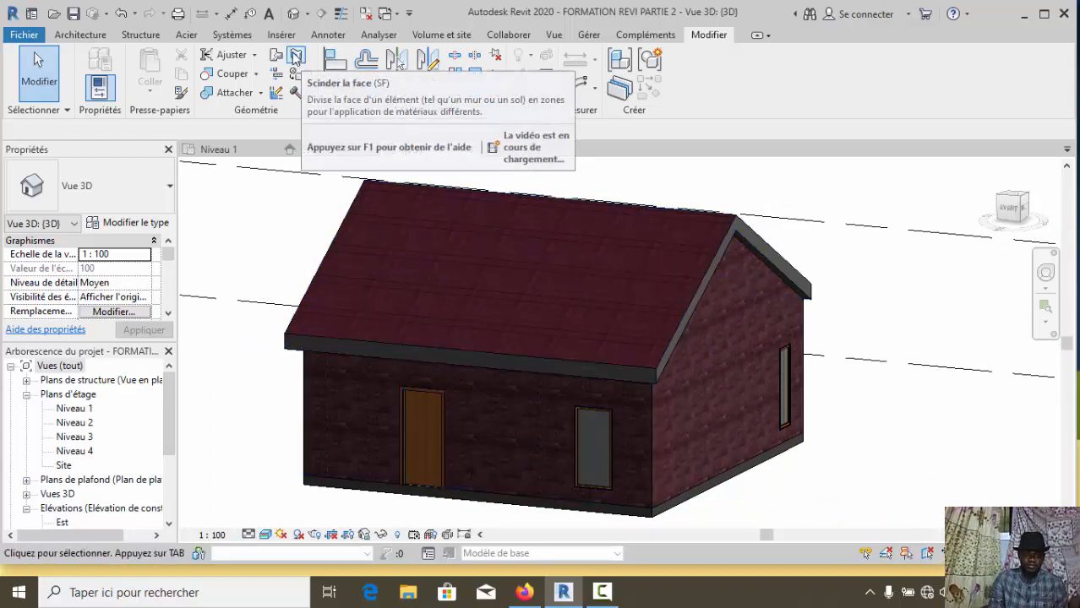
Split the front wall face with a rectangular contour drawn between the door and the window
{"action": "left_click", "coordinate": [296, 56]}
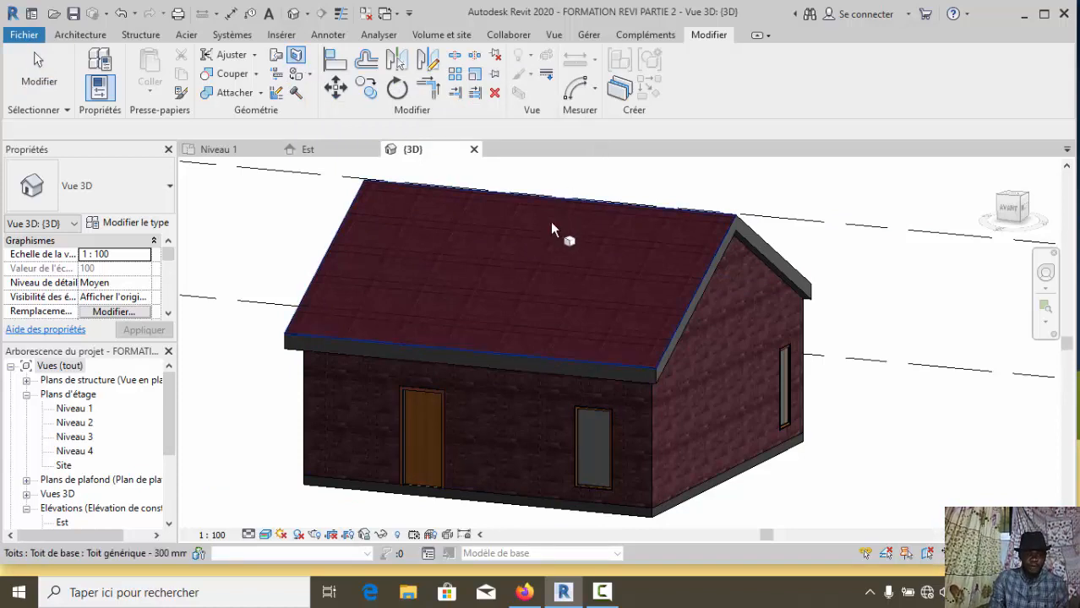
{"action": "left_click", "coordinate": [305, 425]}
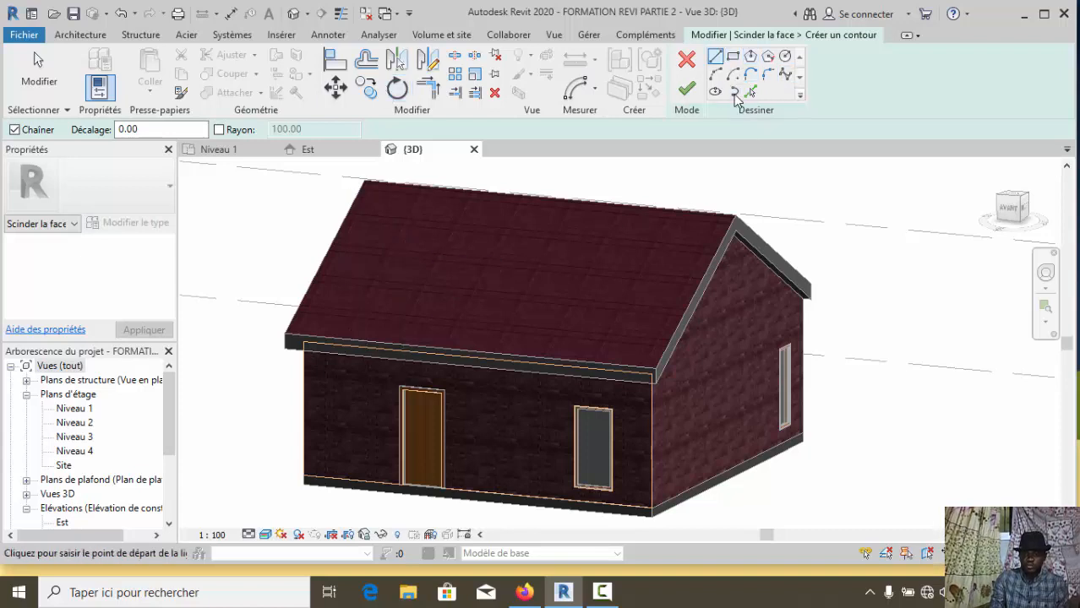
{"action": "left_click", "coordinate": [732, 58]}
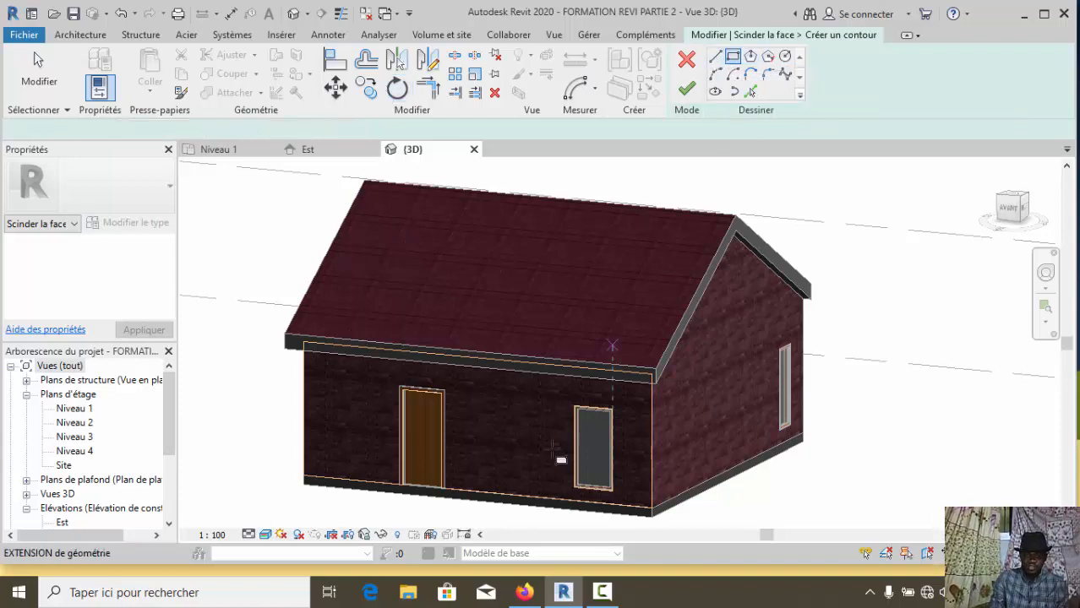
{"action": "left_click", "coordinate": [463, 413]}
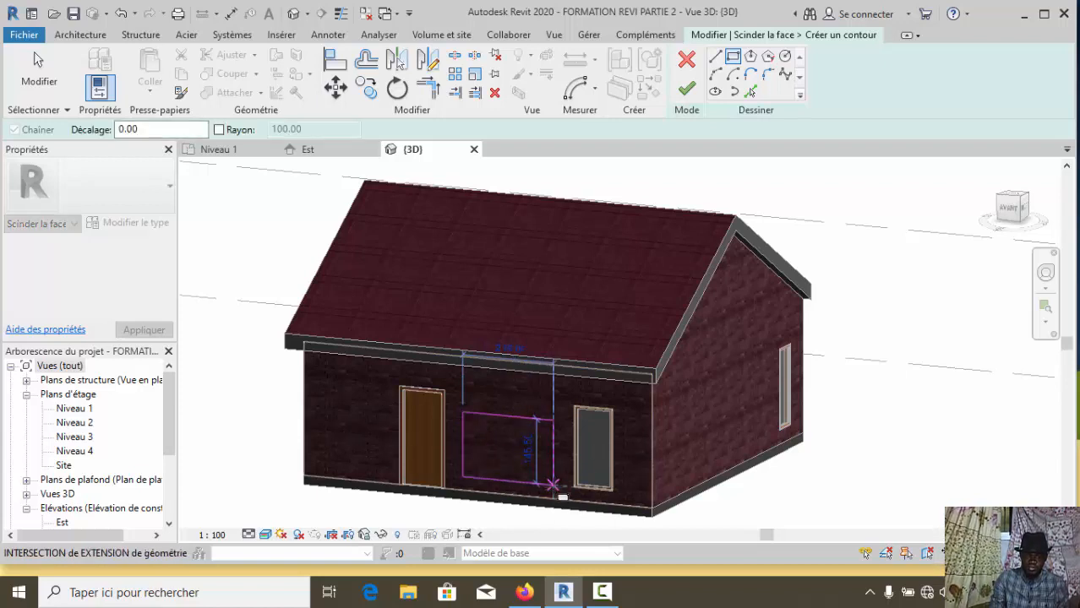
{"action": "left_click", "coordinate": [552, 485]}
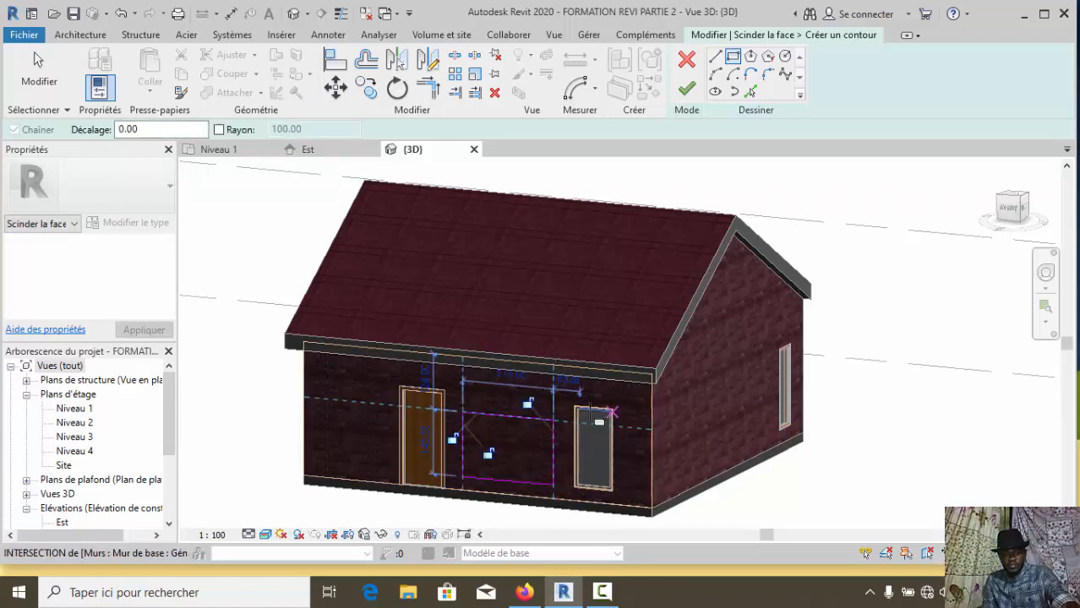
{"action": "key", "text": "Escape"}
{"action": "key", "text": "Escape"}
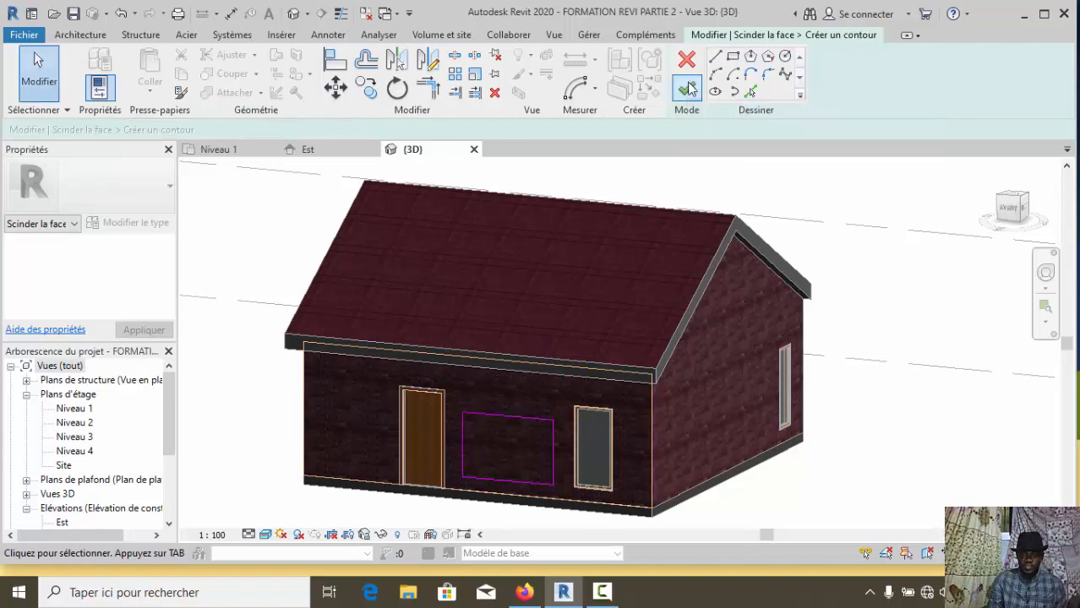
{"action": "left_click", "coordinate": [689, 91]}
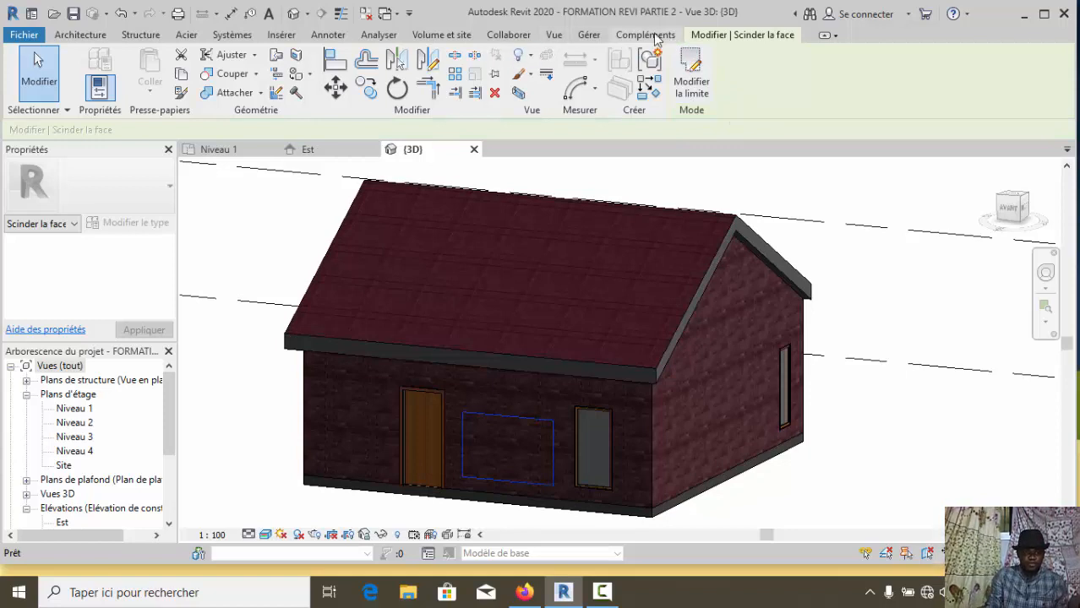
Paint the rectangular split zone between the front door and window with the yellow Bande de stationnement material and end painting
{"action": "left_click", "coordinate": [297, 76]}
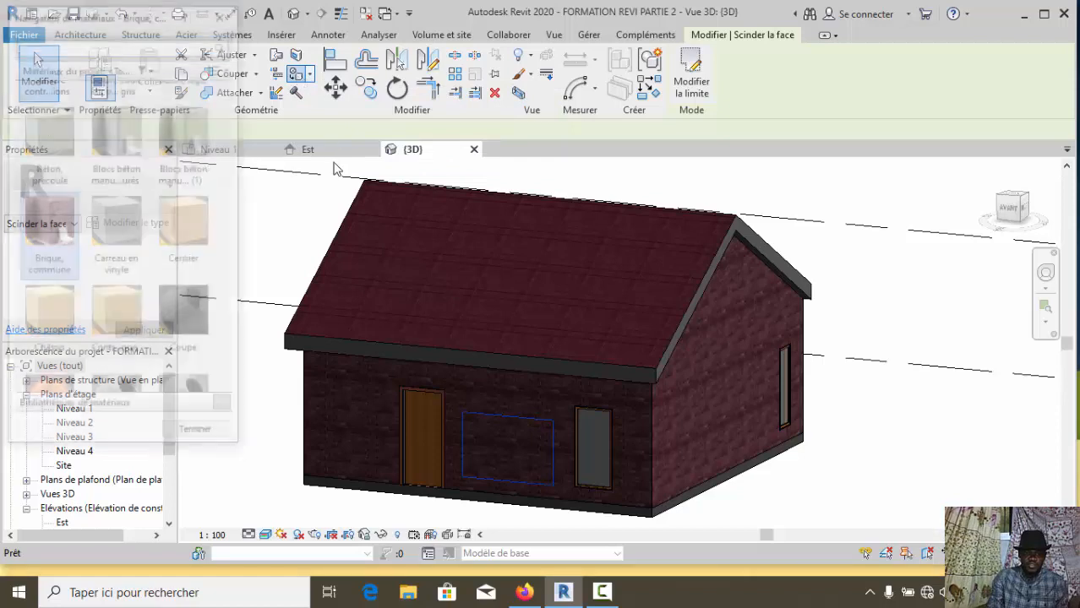
{"action": "scroll", "coordinate": [118, 334], "scroll_direction": "down", "scroll_amount": 3}
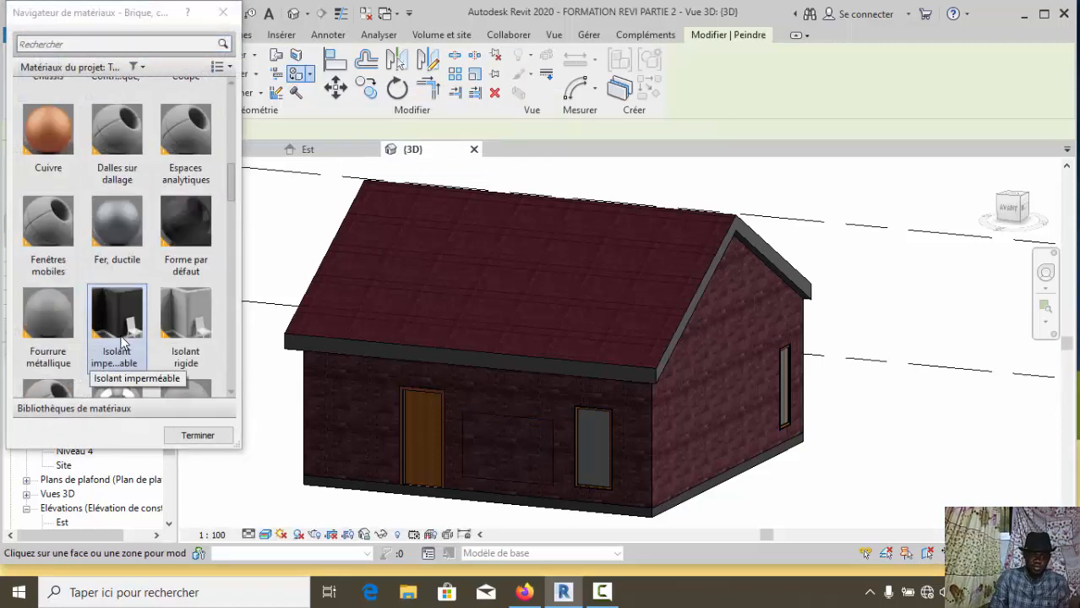
{"action": "scroll", "coordinate": [119, 321], "scroll_direction": "up", "scroll_amount": 6}
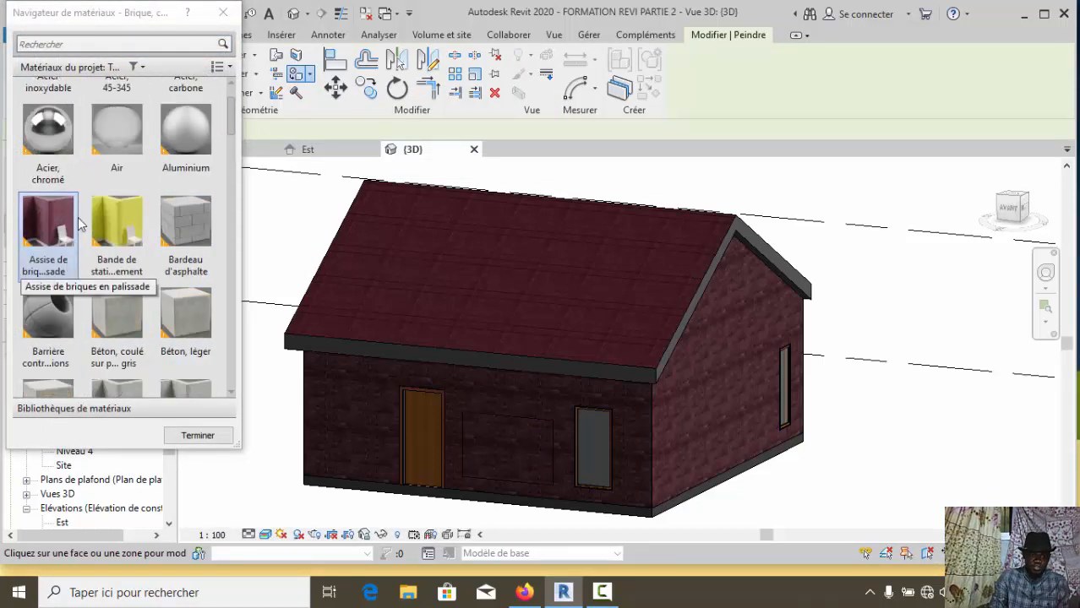
{"action": "left_click", "coordinate": [115, 224]}
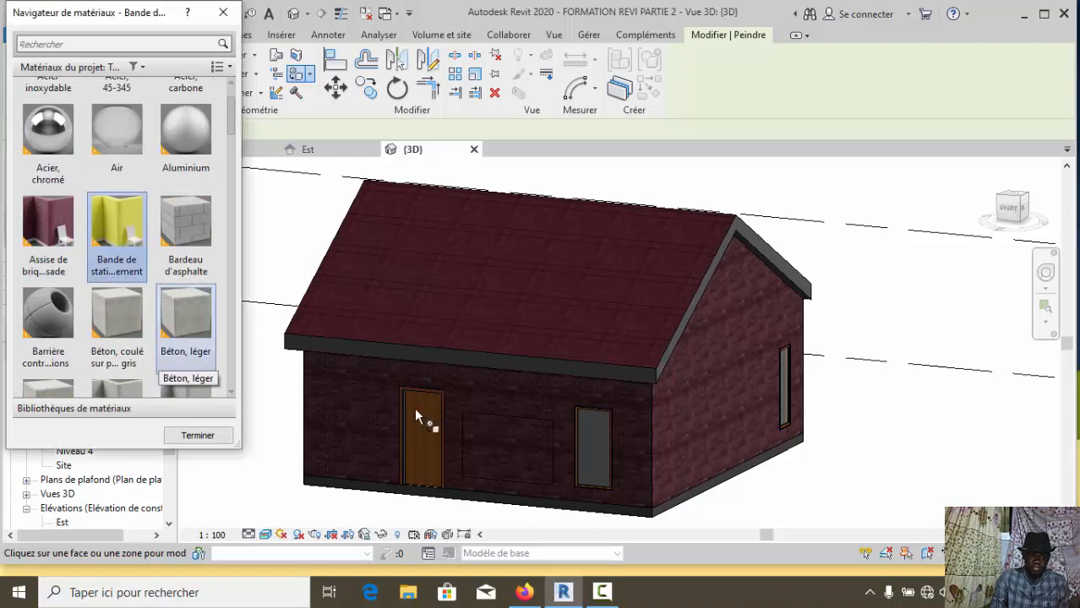
{"action": "left_click", "coordinate": [489, 447]}
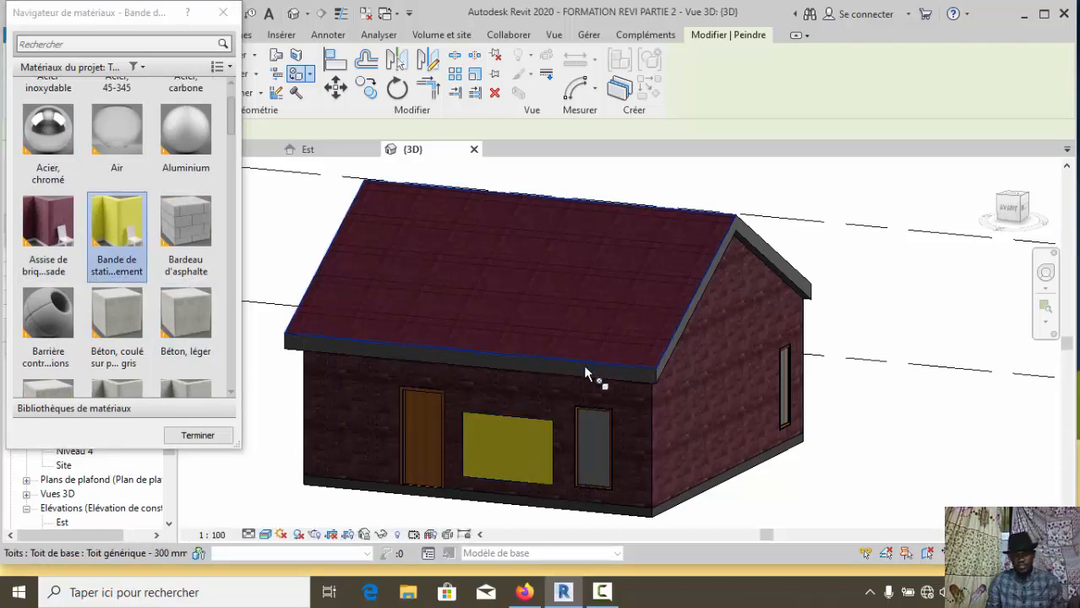
{"action": "scroll", "coordinate": [598, 378], "scroll_direction": "down", "scroll_amount": 2}
{"action": "scroll", "coordinate": [824, 300], "scroll_direction": "up", "scroll_amount": 1}
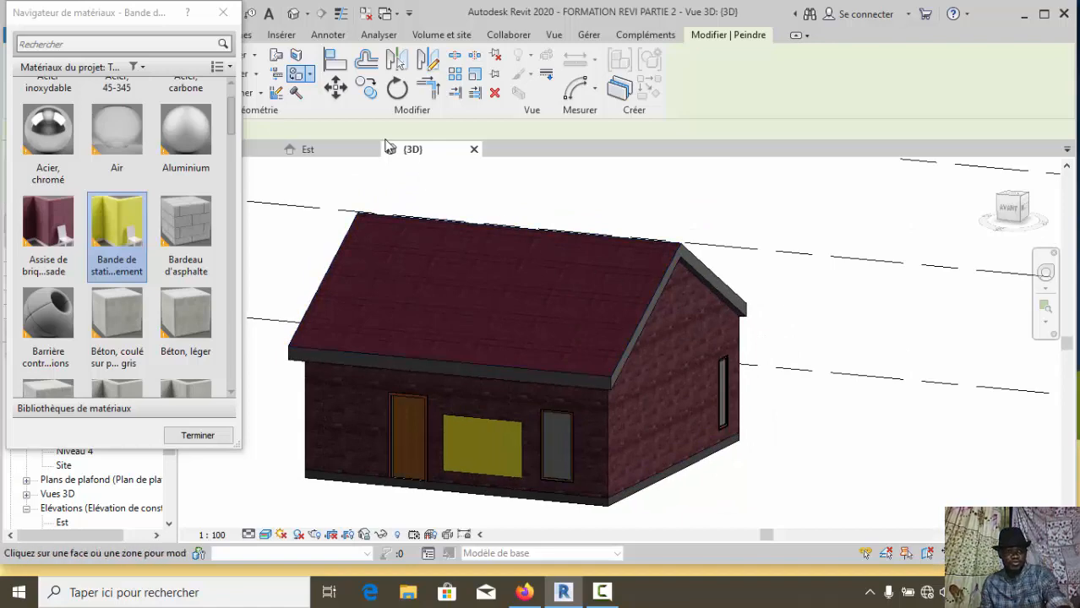
{"action": "left_click", "coordinate": [223, 13]}
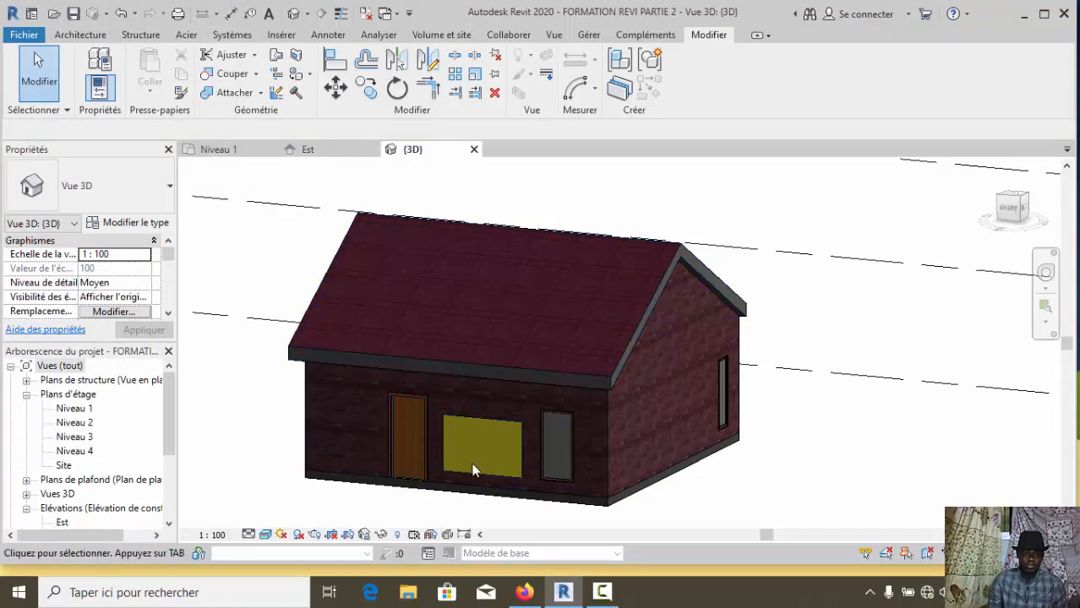
Split the gable wall face with a six-sided inscribed polygon contour drawn between the front corner and the window
{"action": "left_click", "coordinate": [295, 56]}
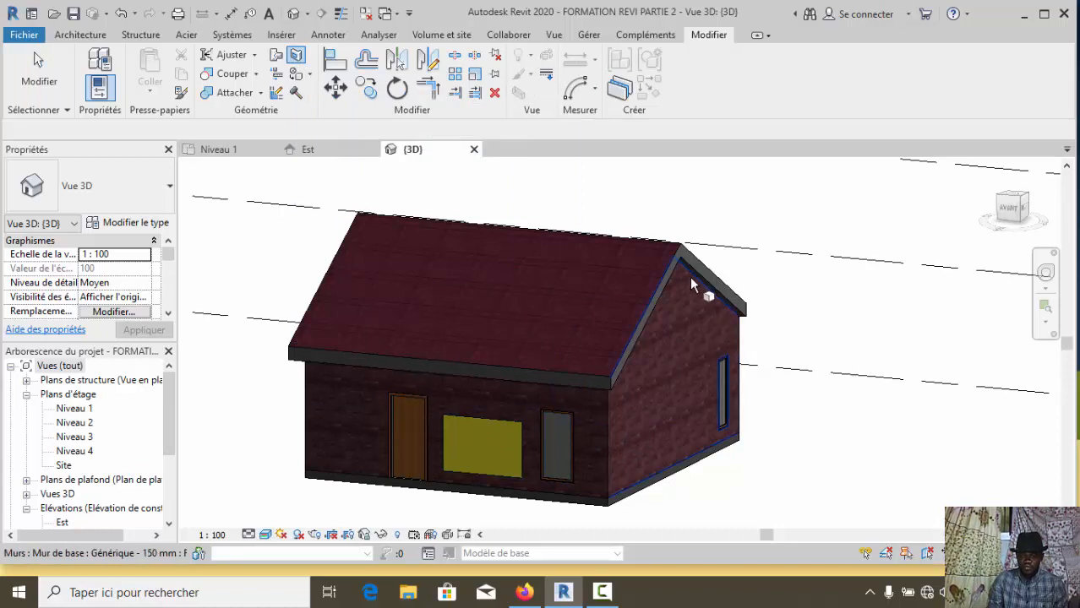
{"action": "left_click", "coordinate": [683, 338]}
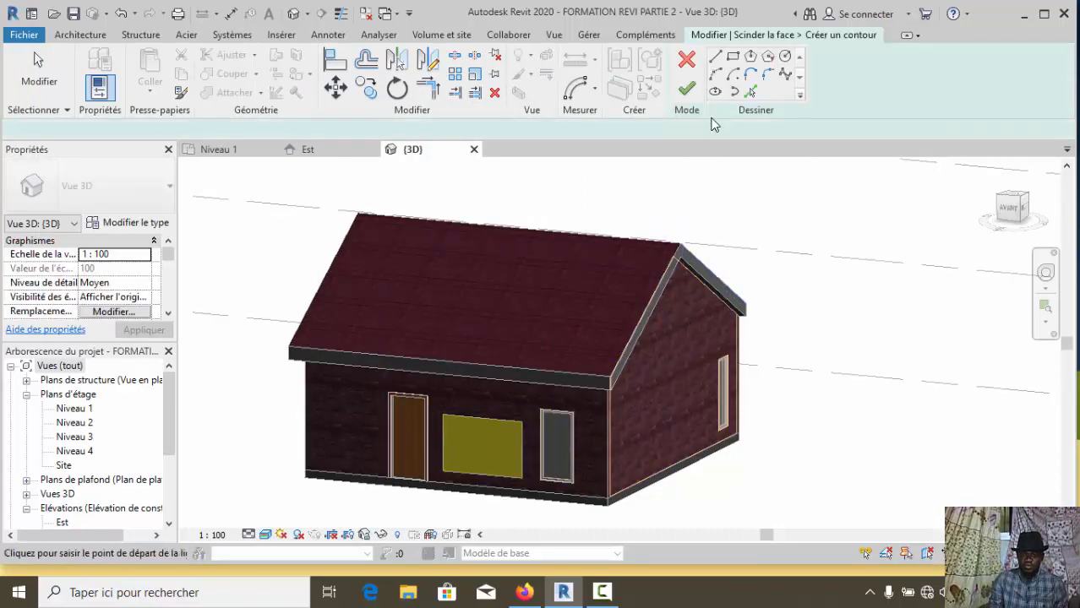
{"action": "left_click", "coordinate": [751, 56]}
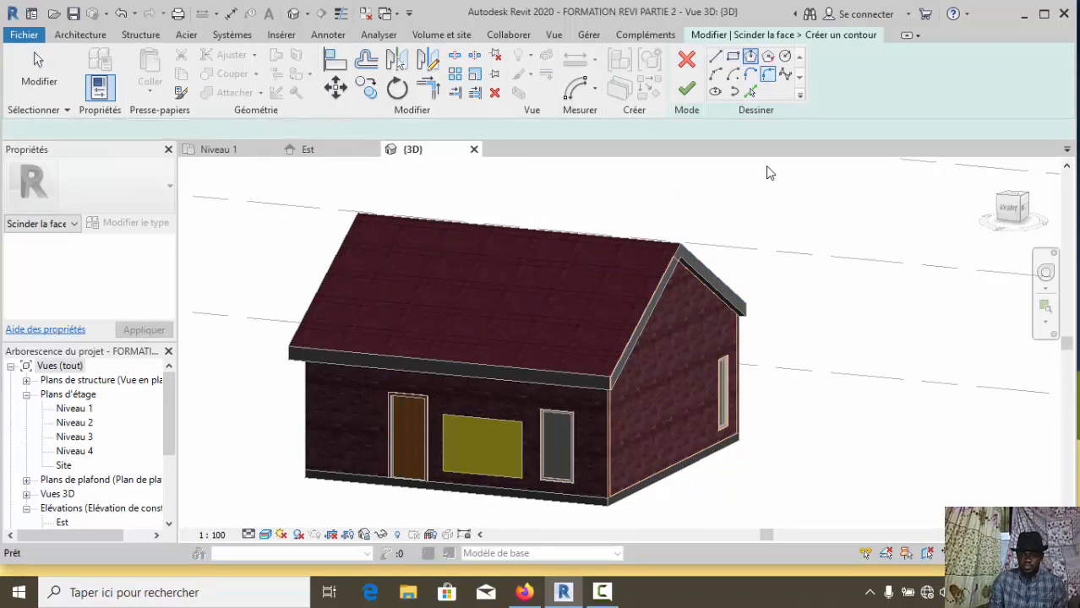
{"action": "left_click", "coordinate": [670, 361]}
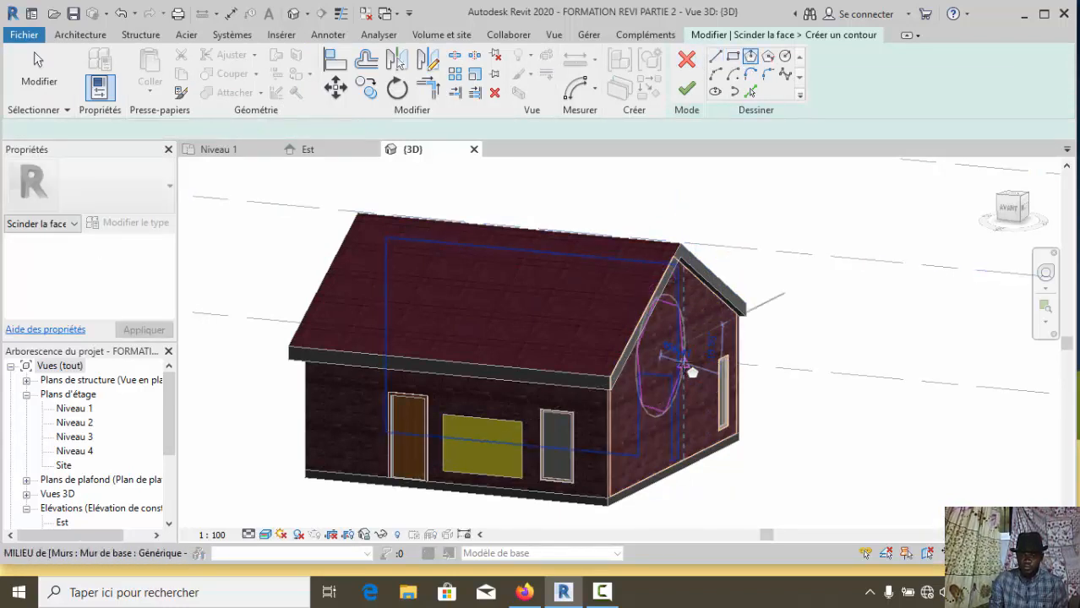
{"action": "left_click", "coordinate": [691, 372]}
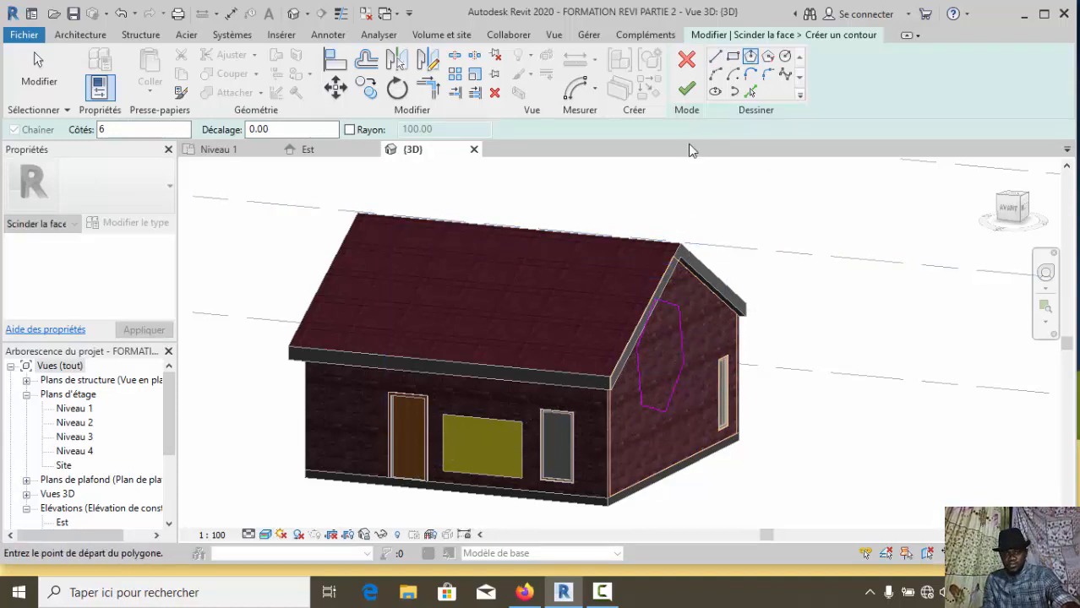
{"action": "left_click", "coordinate": [686, 90]}
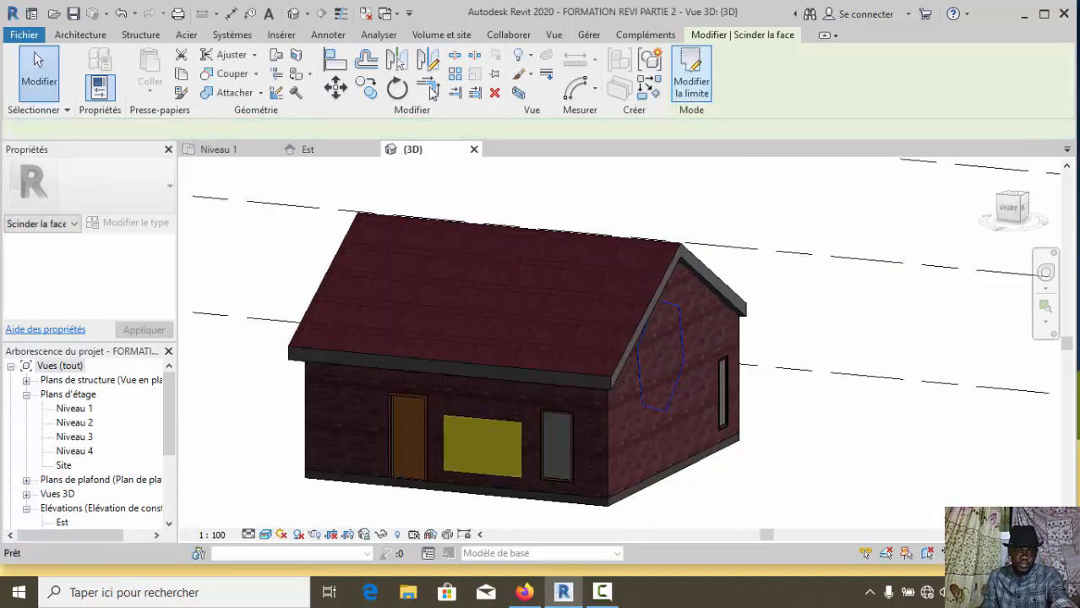
Paint the hexagonal split zone on the gable wall with the Bardeau d'asphalte material and leave the Paint tool
{"action": "left_click", "coordinate": [295, 74]}
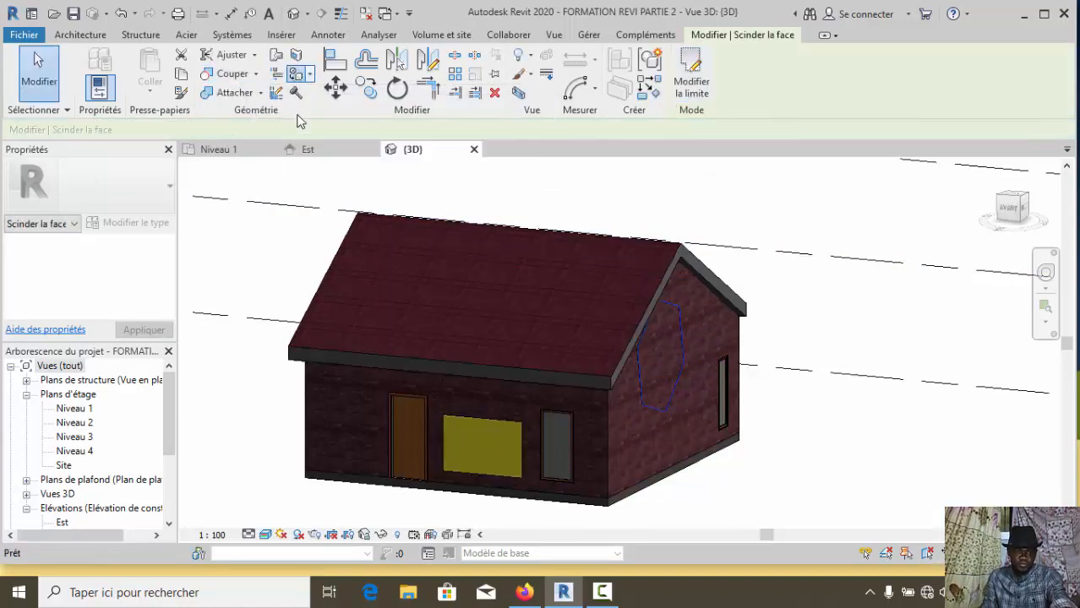
{"action": "left_click", "coordinate": [185, 223]}
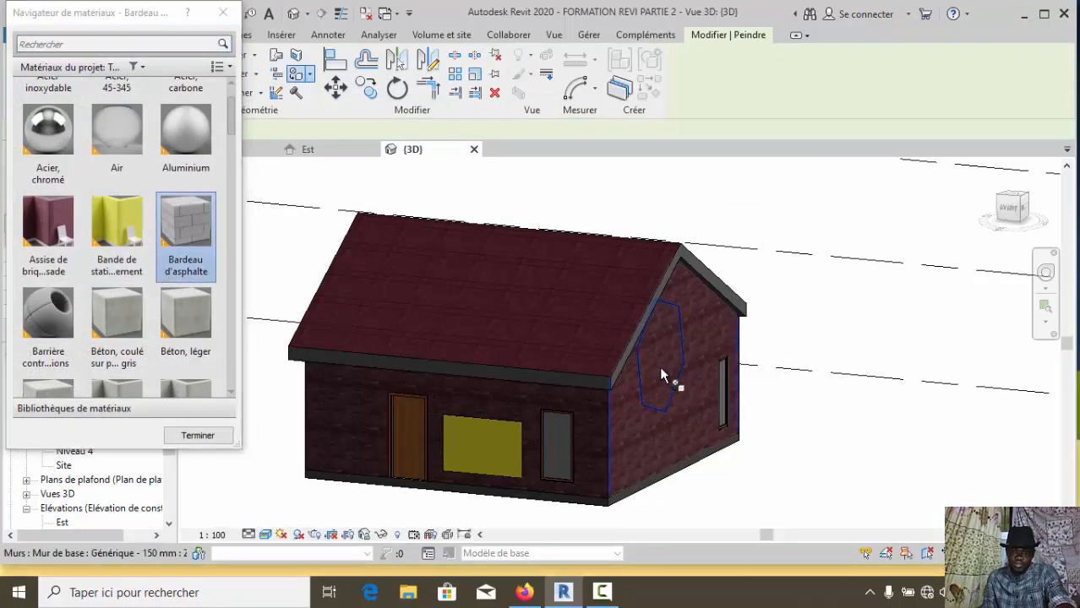
{"action": "key", "text": "Escape"}
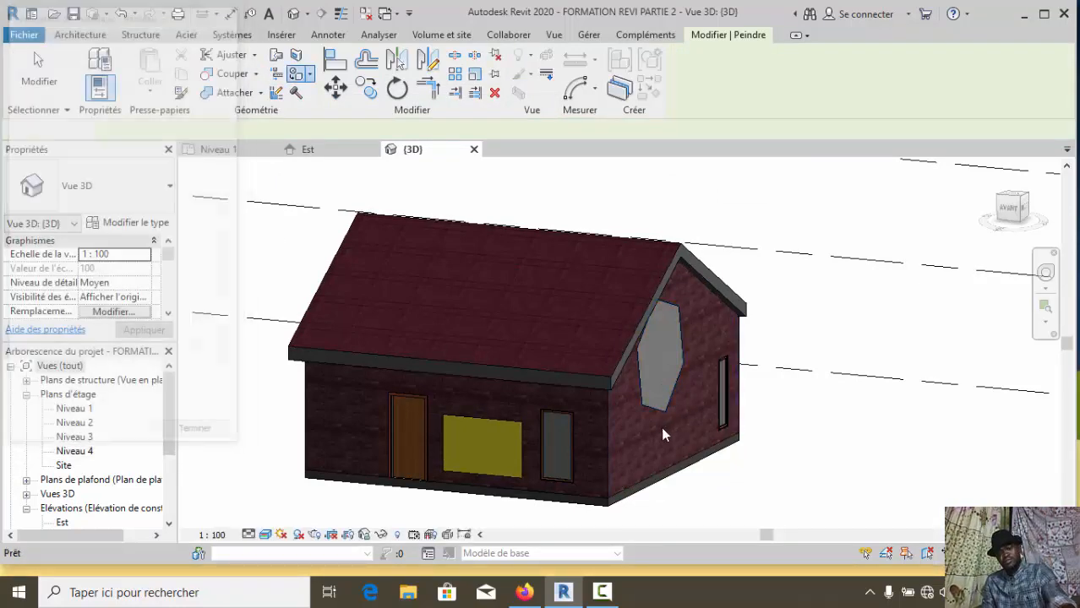
{"action": "scroll", "coordinate": [663, 440], "scroll_direction": "down", "scroll_amount": 3}
{"action": "scroll", "coordinate": [678, 465], "scroll_direction": "up", "scroll_amount": 2}
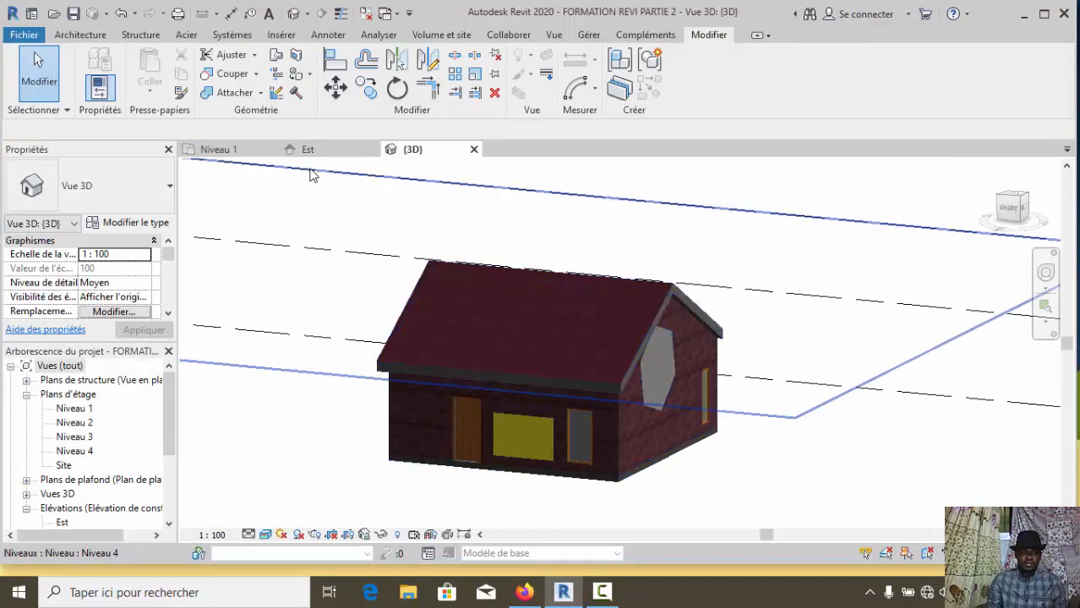
Undo the gable wall's paint and hexagonal split, and the yellow paint on the front wall's rectangular zone
{"action": "left_click", "coordinate": [120, 13]}
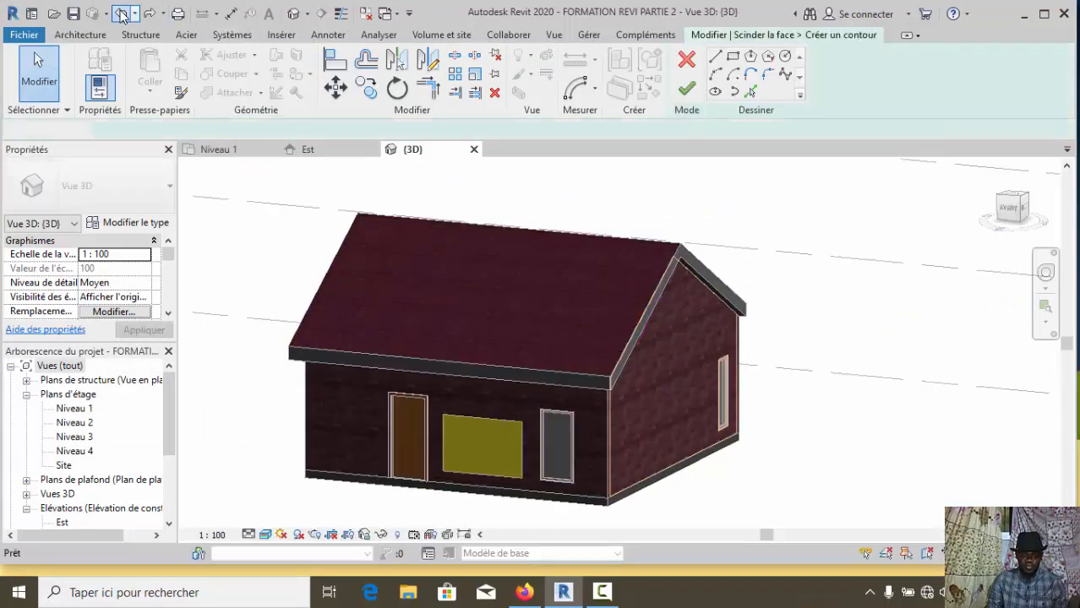
{"action": "left_click", "coordinate": [120, 12]}
{"action": "left_click", "coordinate": [120, 13]}
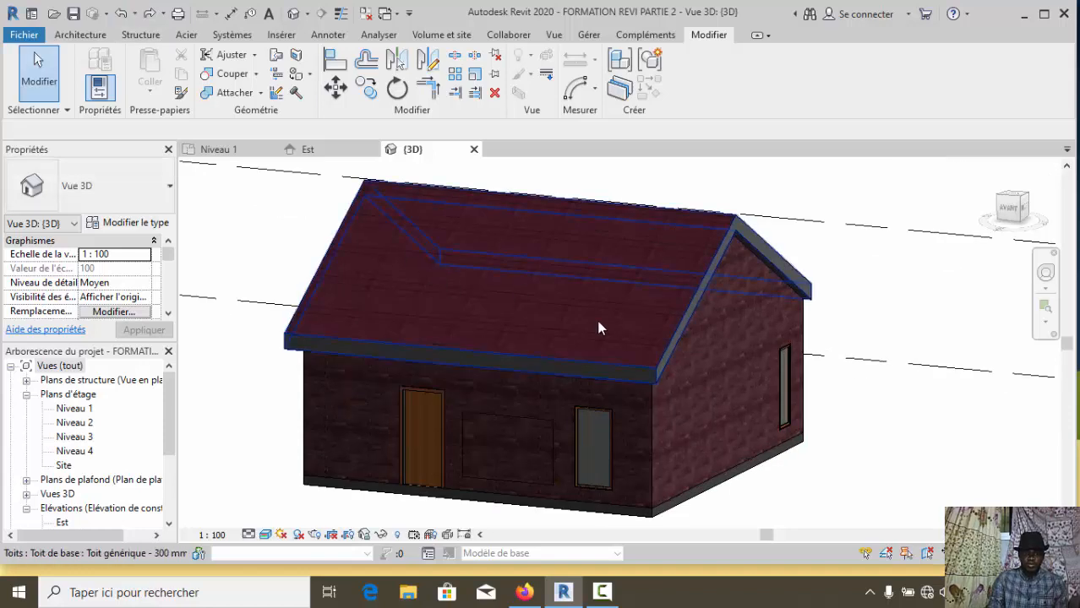
{"action": "scroll", "coordinate": [662, 397], "scroll_direction": "down", "scroll_amount": 2}
{"action": "scroll", "coordinate": [518, 467], "scroll_direction": "up", "scroll_amount": 1}
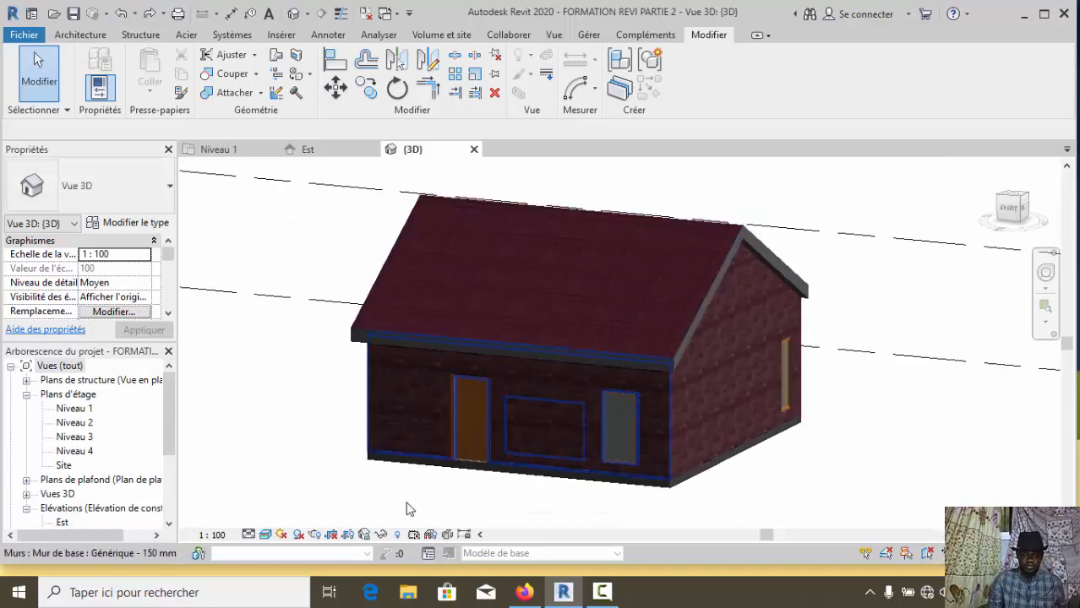
Check the house's front and other gable side in 3D and switch to the Niveau 1 floor plan
{"action": "left_click", "coordinate": [1045, 273]}
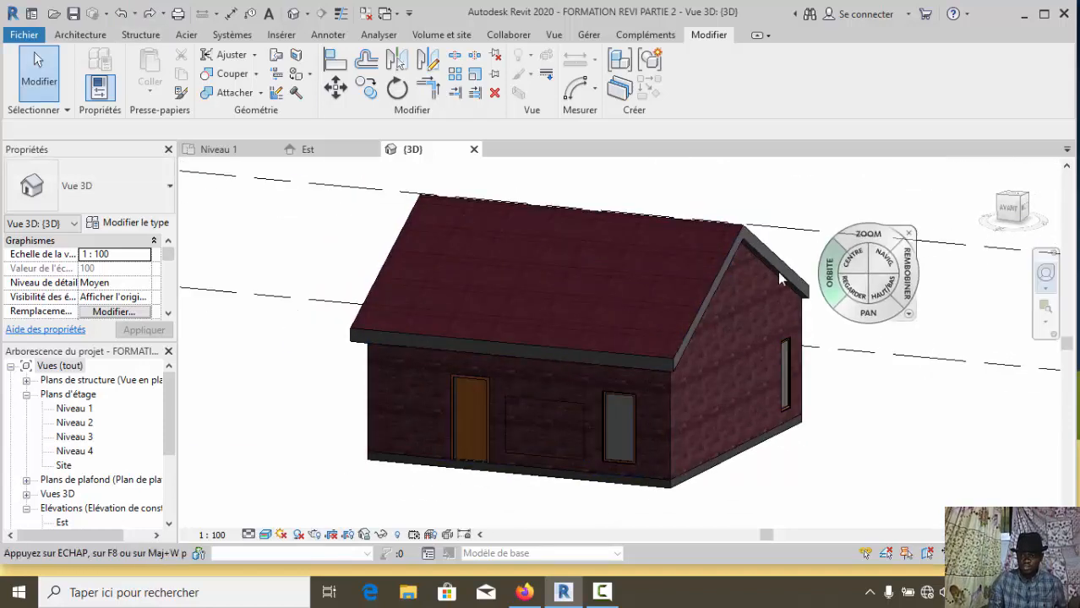
{"action": "left_click_drag", "start_coordinate": [785, 279], "coordinate": [1019, 265]}
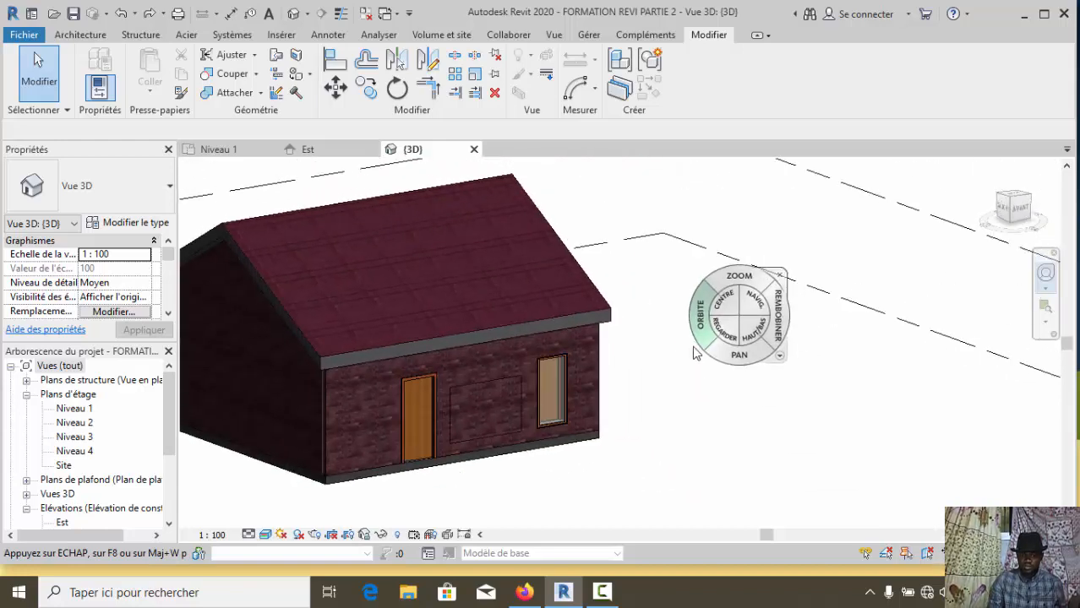
{"action": "left_click_drag", "start_coordinate": [683, 346], "coordinate": [746, 345]}
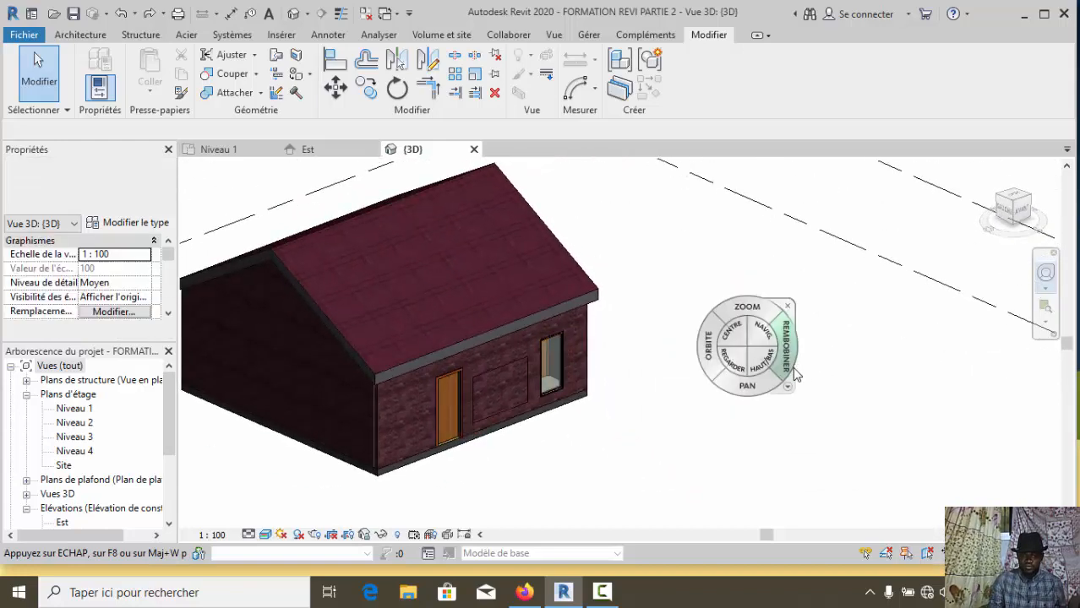
{"action": "scroll", "coordinate": [807, 382], "scroll_direction": "down", "scroll_amount": 2}
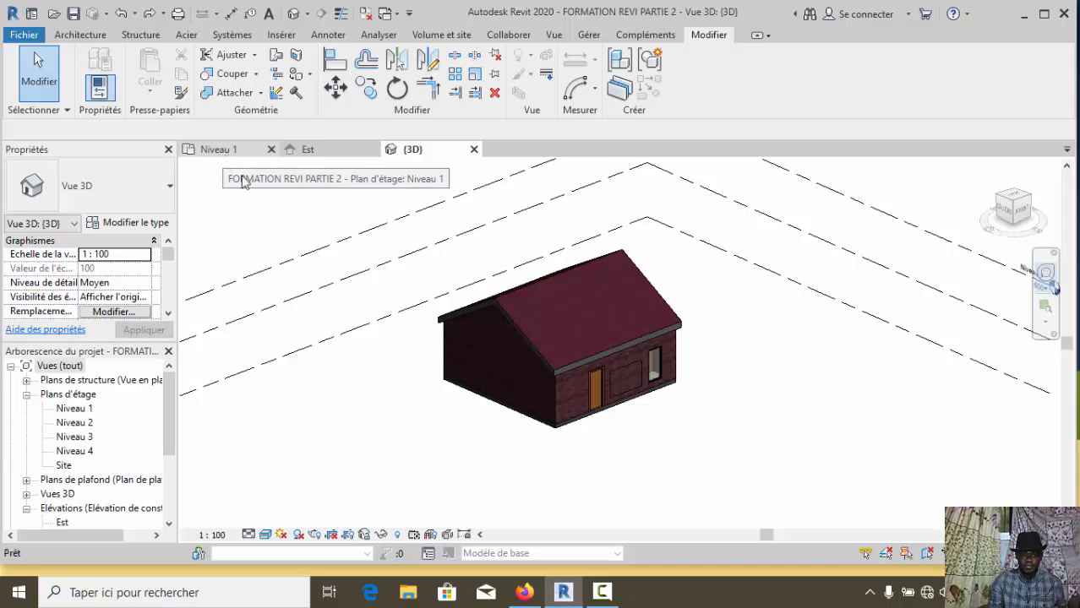
{"action": "left_click", "coordinate": [221, 151]}
{"action": "key", "text": "shift+w"}
{"action": "scroll", "coordinate": [486, 355], "scroll_direction": "down", "scroll_amount": 2}
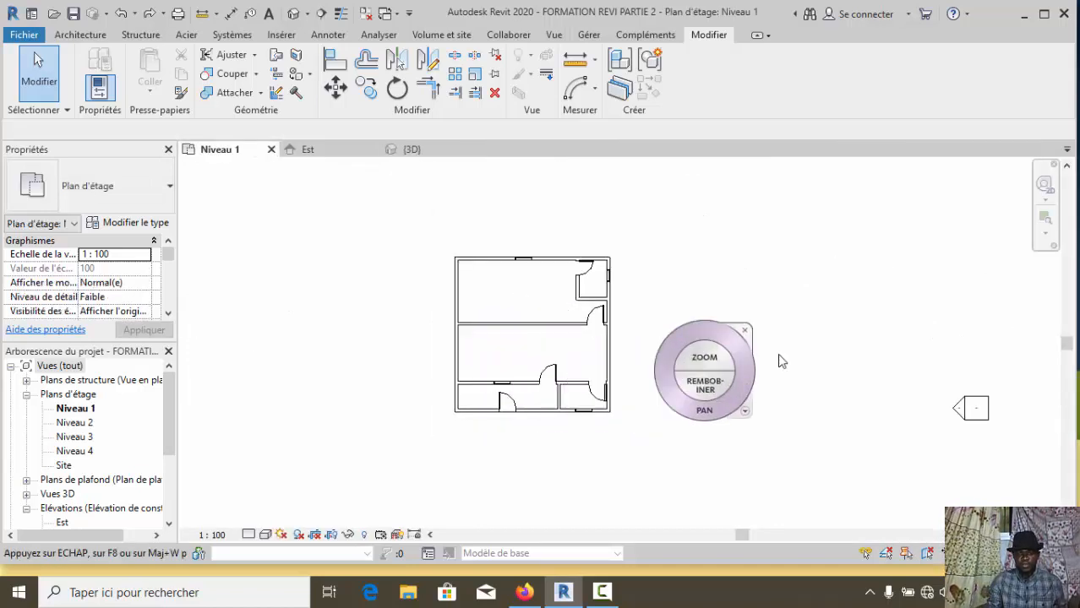
{"action": "scroll", "coordinate": [788, 344], "scroll_direction": "up", "scroll_amount": 1}
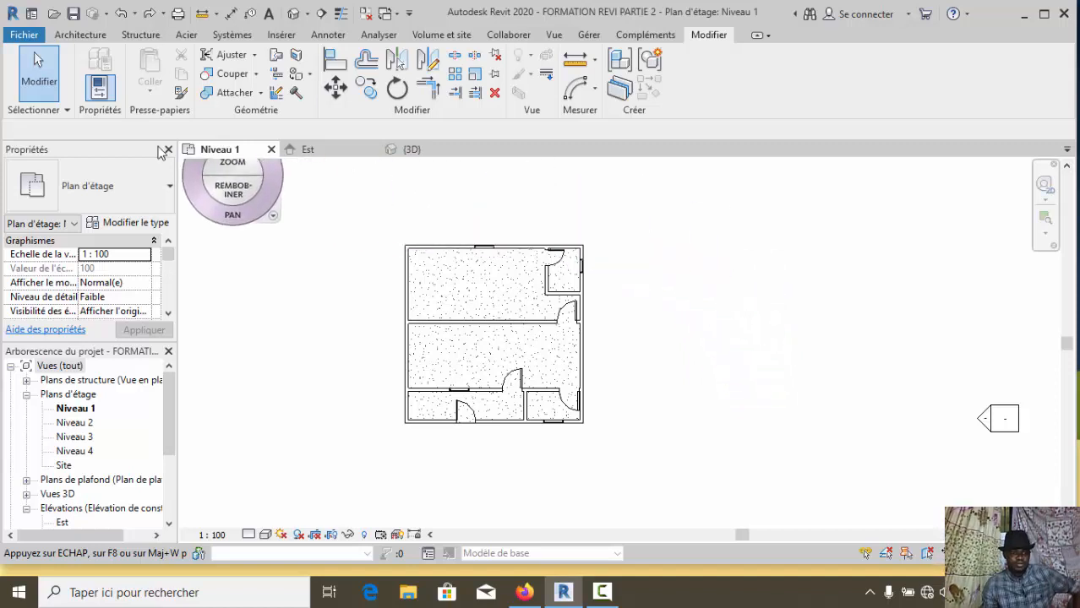
Draw a horizontal Générique - 150 mm wall about 750 long to the right of the house plan, justified on Nu fini: Intérieur
{"action": "left_click", "coordinate": [91, 37]}
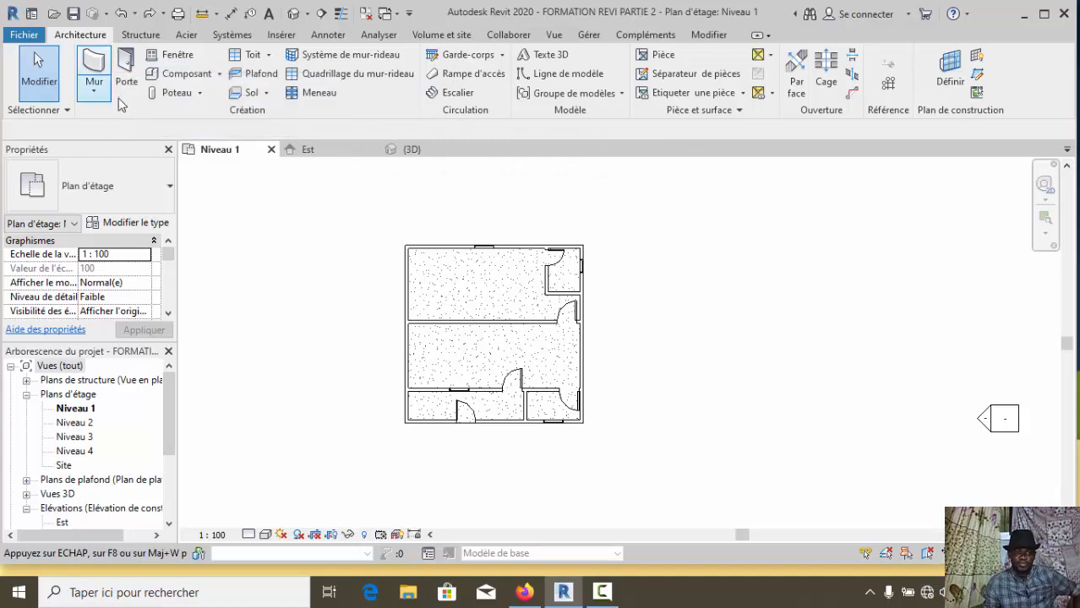
{"action": "left_click", "coordinate": [96, 66]}
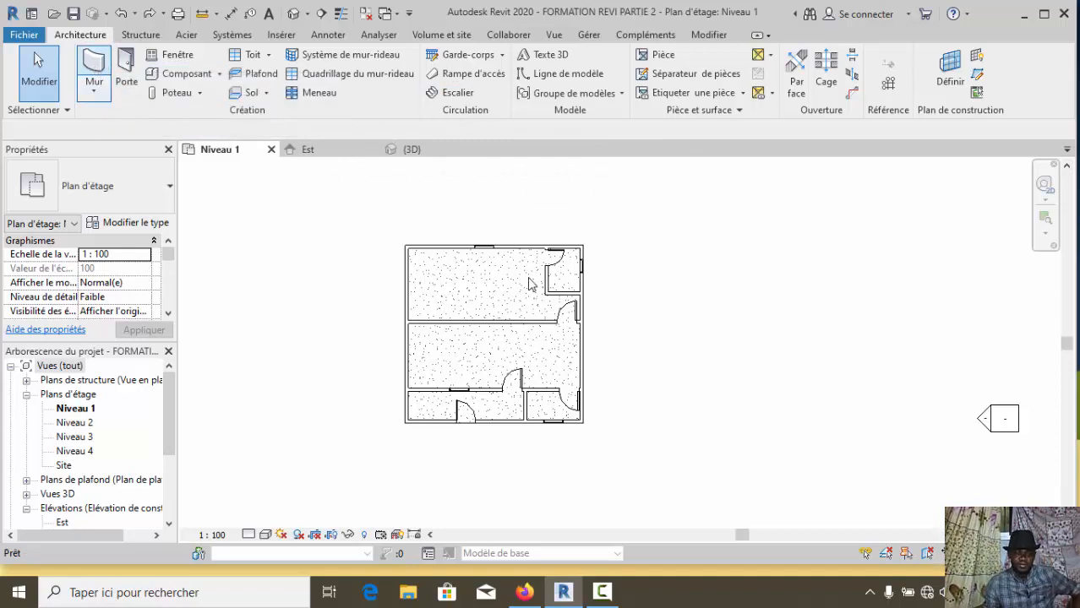
{"action": "scroll", "coordinate": [667, 298], "scroll_direction": "up", "scroll_amount": 2}
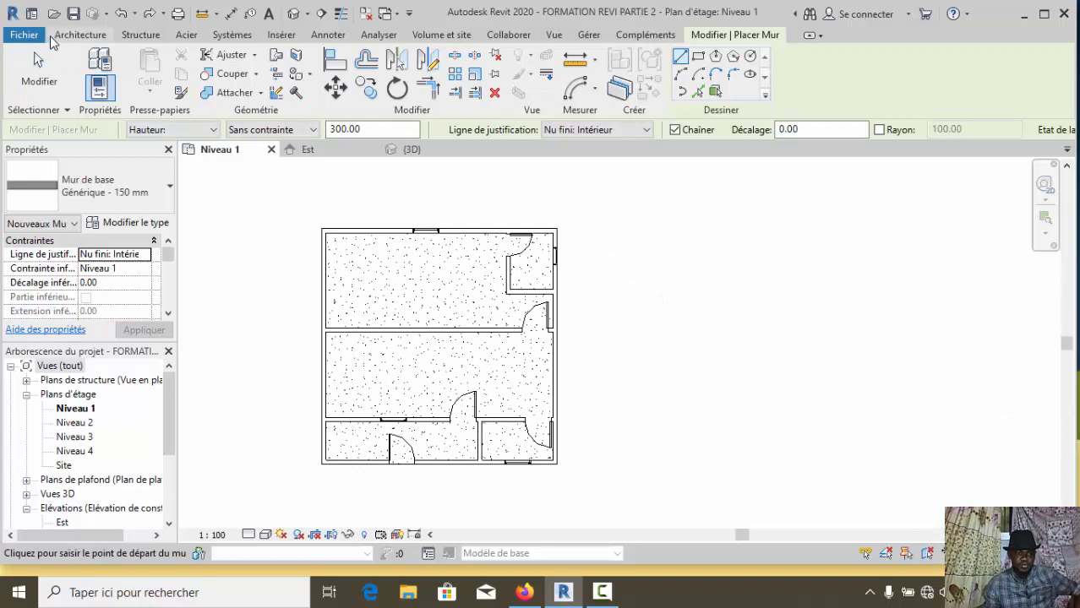
{"action": "left_click", "coordinate": [71, 35]}
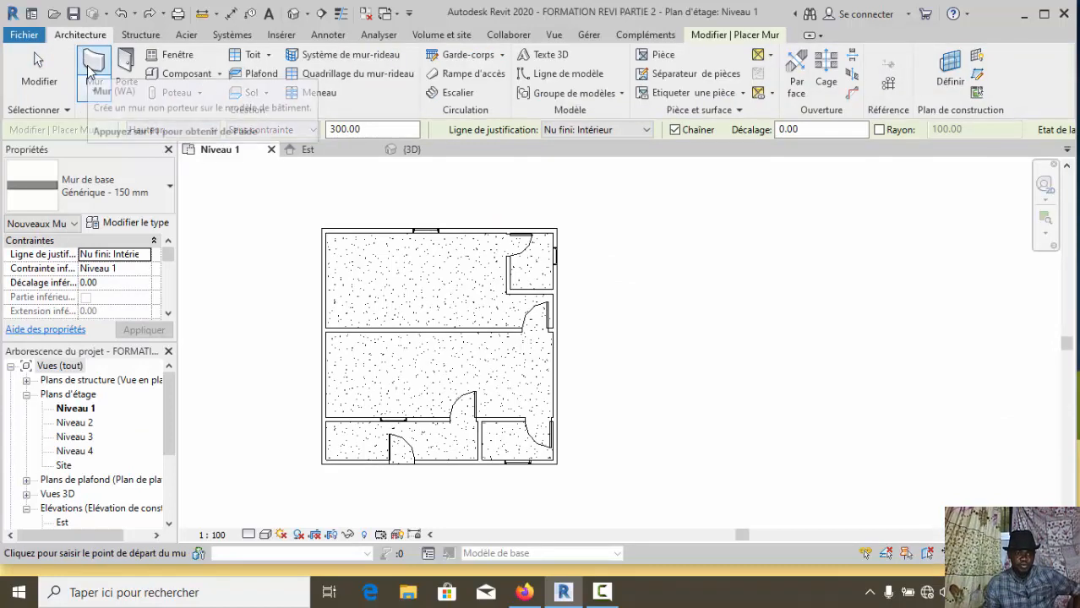
{"action": "key", "text": "Escape"}
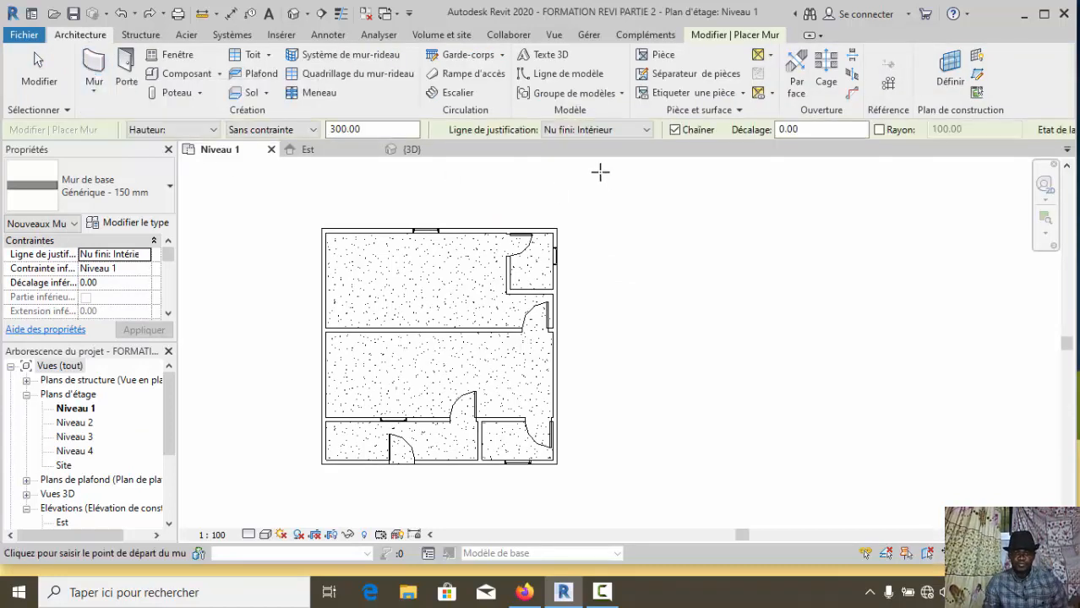
{"action": "left_click", "coordinate": [578, 131]}
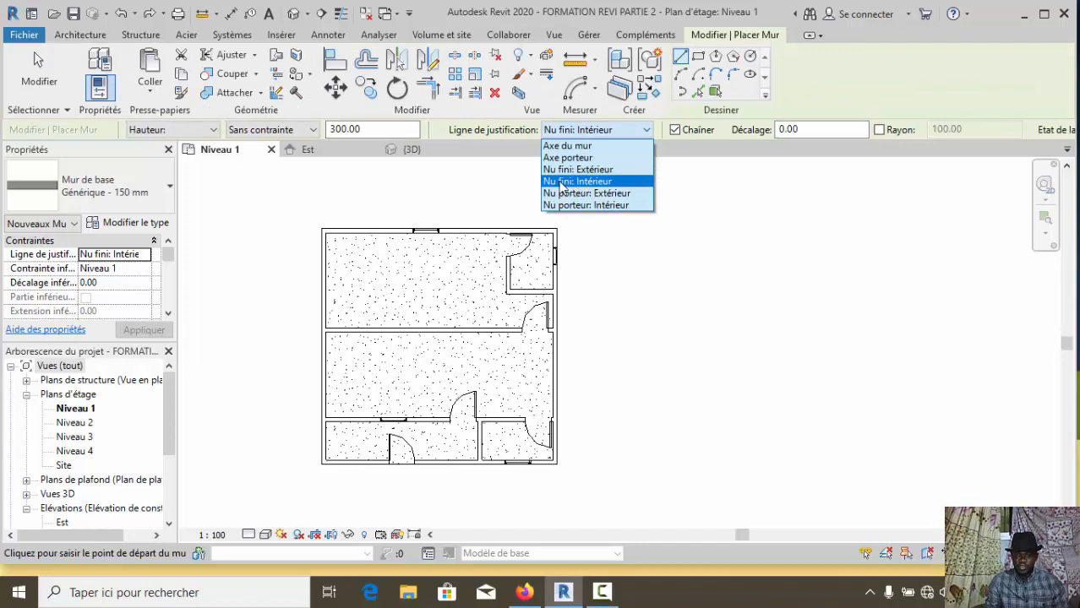
{"action": "left_click", "coordinate": [575, 182]}
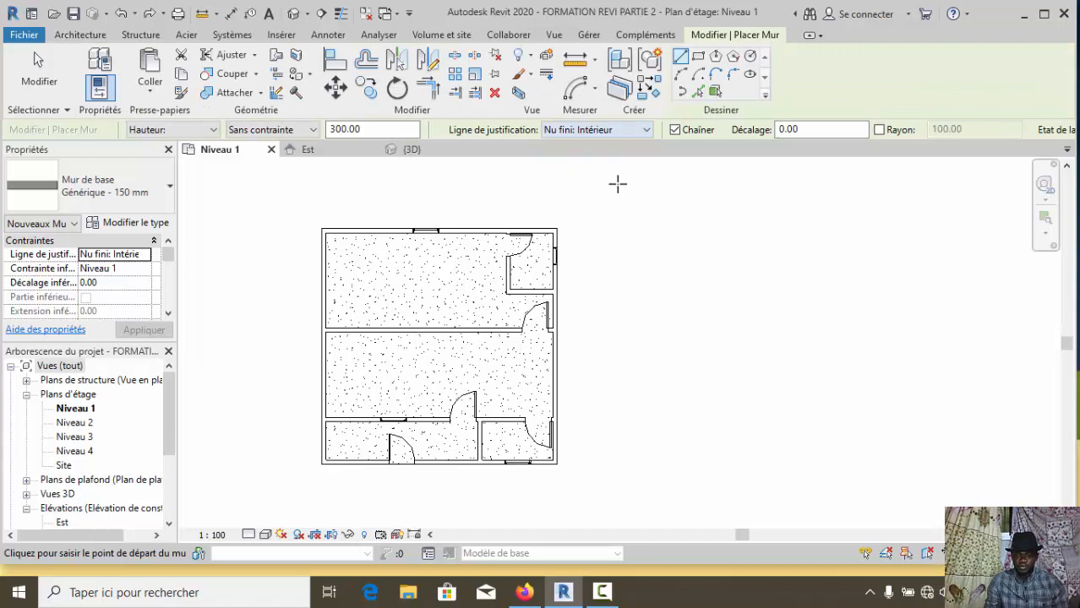
{"action": "left_click", "coordinate": [633, 253]}
{"action": "scroll", "coordinate": [841, 251], "scroll_direction": "up", "scroll_amount": 1}
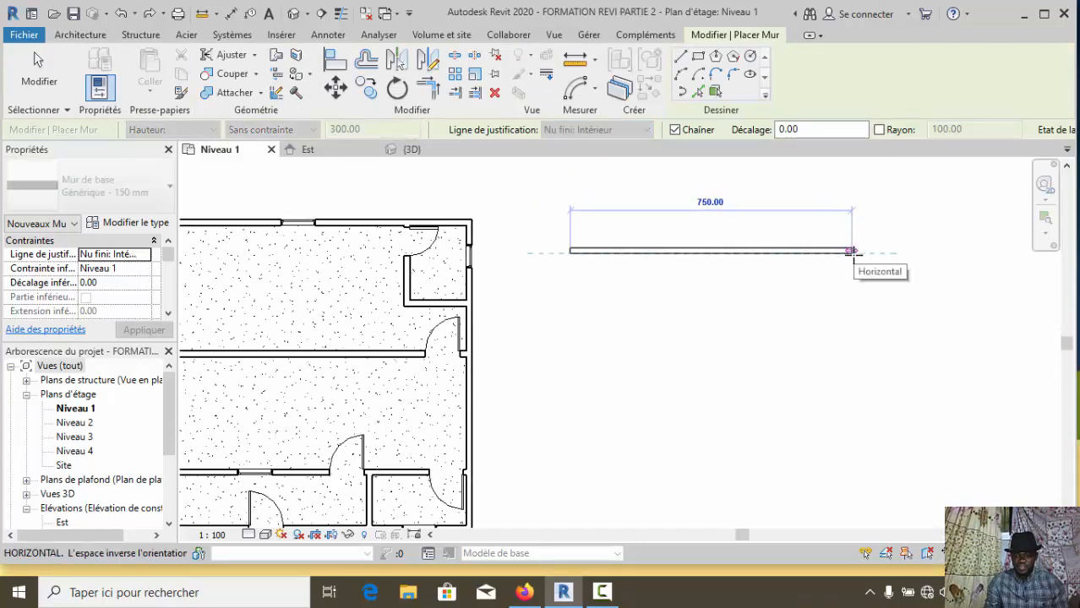
{"action": "left_click", "coordinate": [851, 251]}
{"action": "key", "text": "Escape"}
{"action": "key", "text": "Escape"}
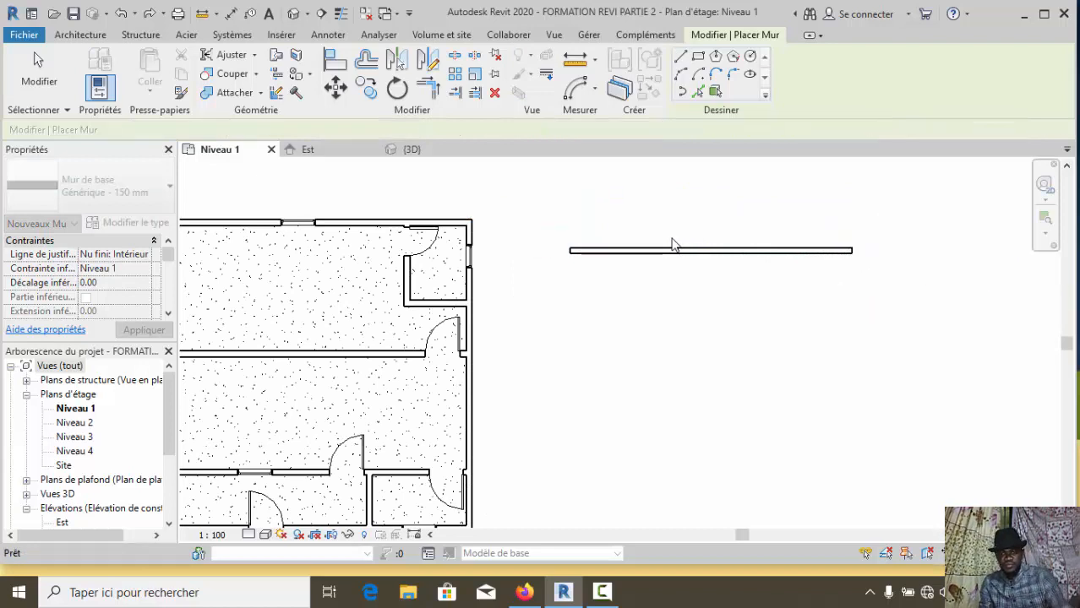
{"action": "scroll", "coordinate": [680, 271], "scroll_direction": "down", "scroll_amount": 3}
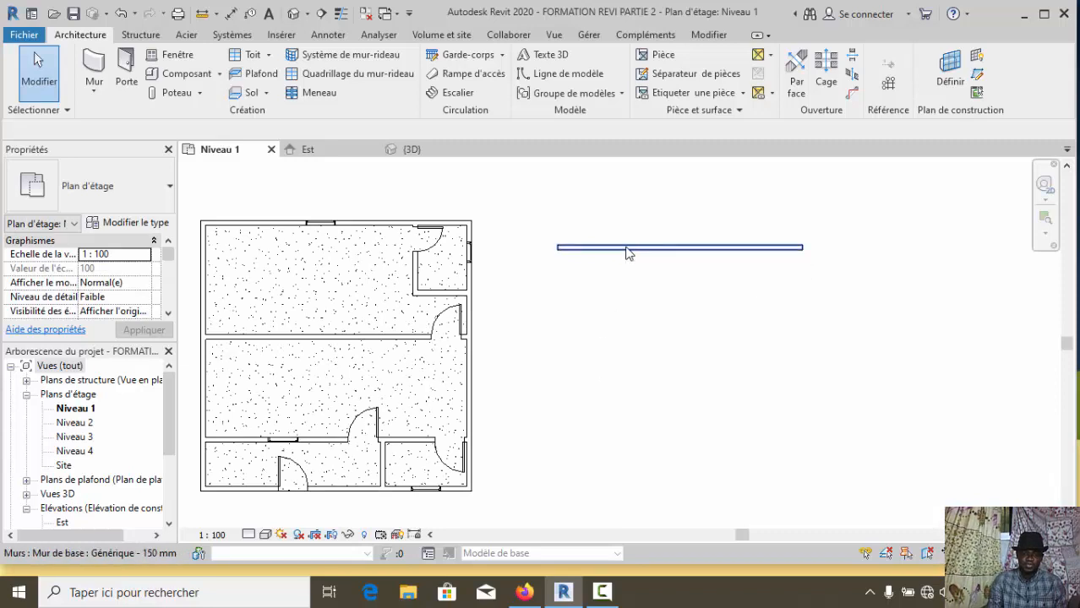
{"action": "scroll", "coordinate": [626, 249], "scroll_direction": "up", "scroll_amount": 1}
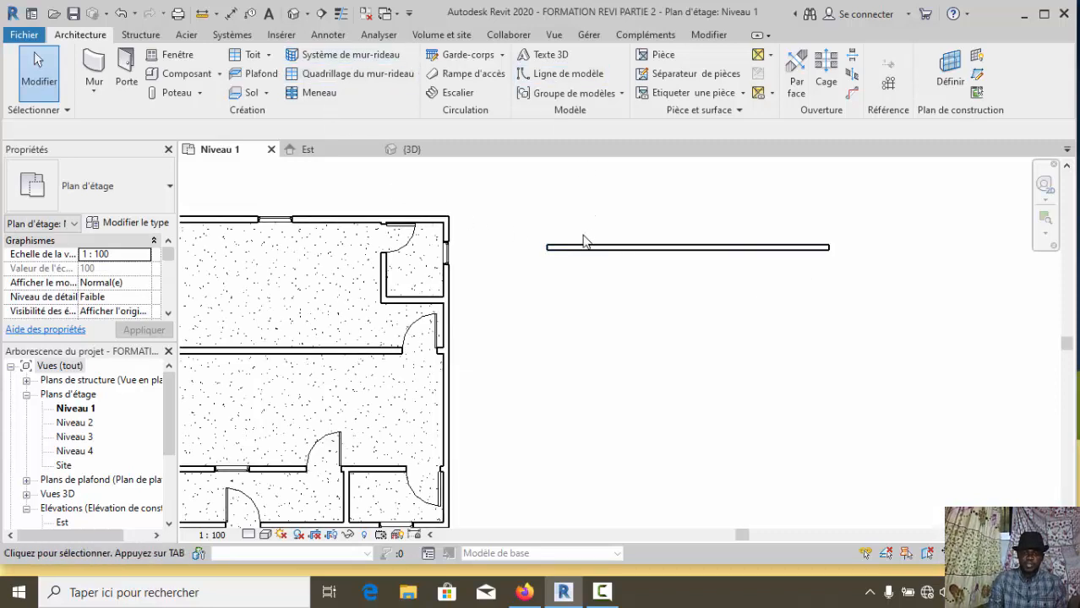
{"action": "scroll", "coordinate": [593, 253], "scroll_direction": "down", "scroll_amount": 1}
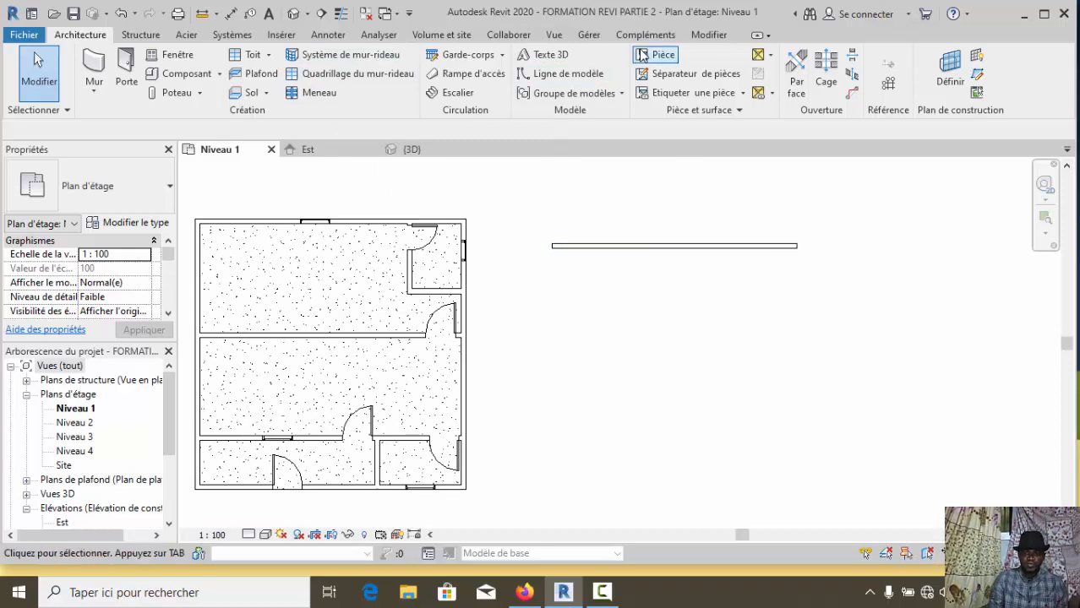
{"action": "left_click", "coordinate": [703, 37]}
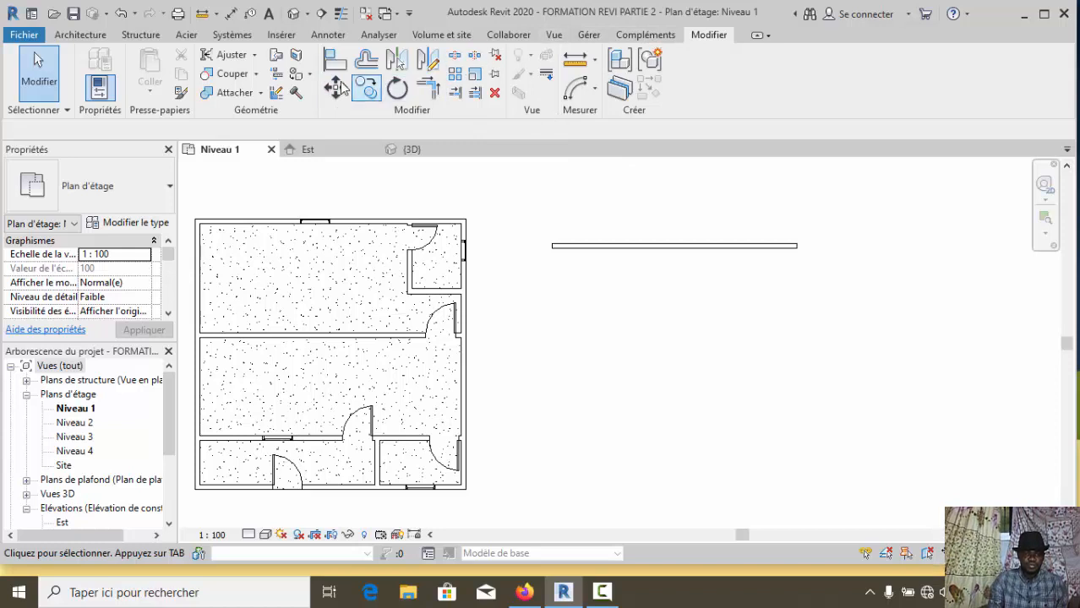
{"action": "left_click", "coordinate": [82, 36]}
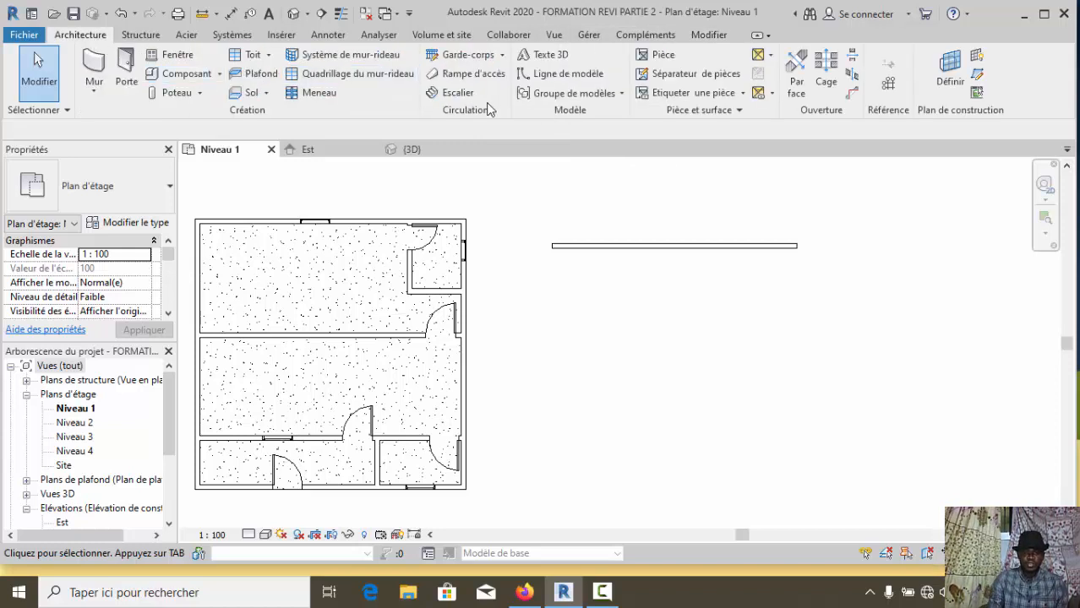
Draw a vertical model line 400 long downward from the lower-left corner of the separate wall and leave the line tool
{"action": "left_click", "coordinate": [524, 82]}
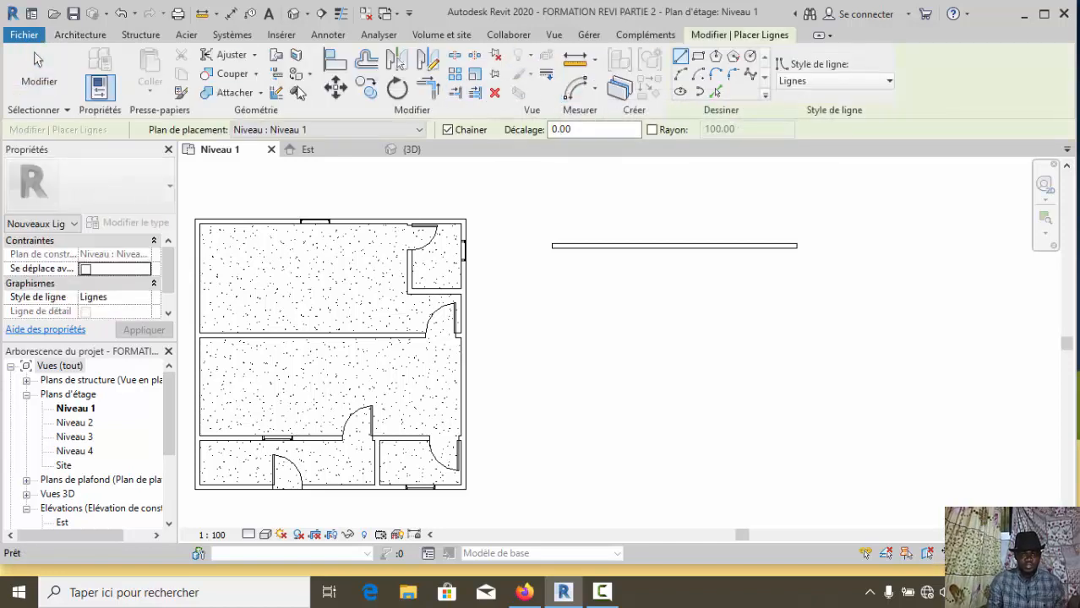
{"action": "left_click", "coordinate": [678, 61]}
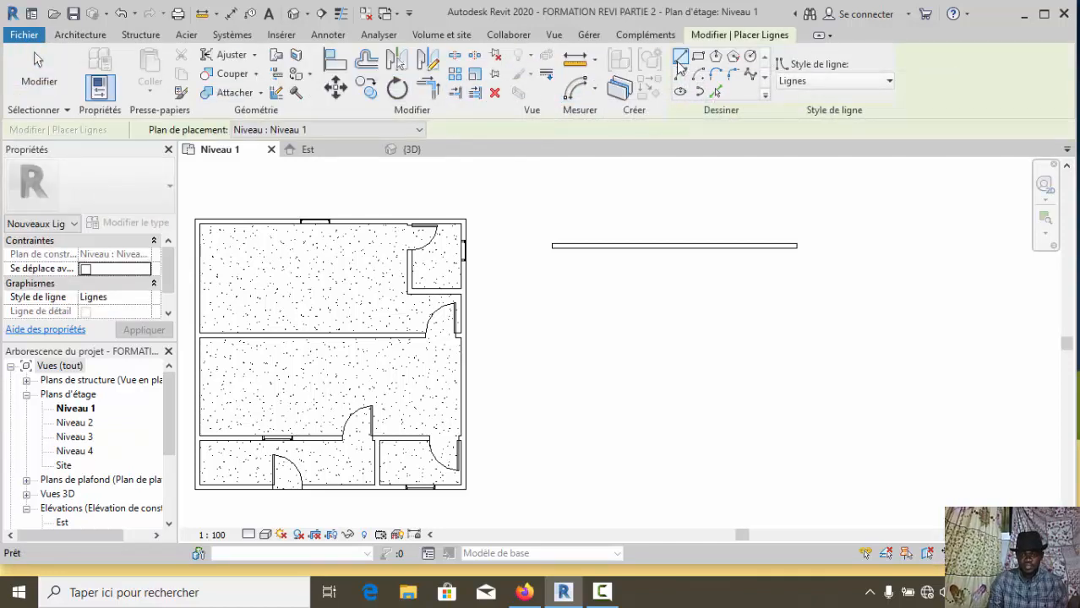
{"action": "scroll", "coordinate": [561, 252], "scroll_direction": "up", "scroll_amount": 4}
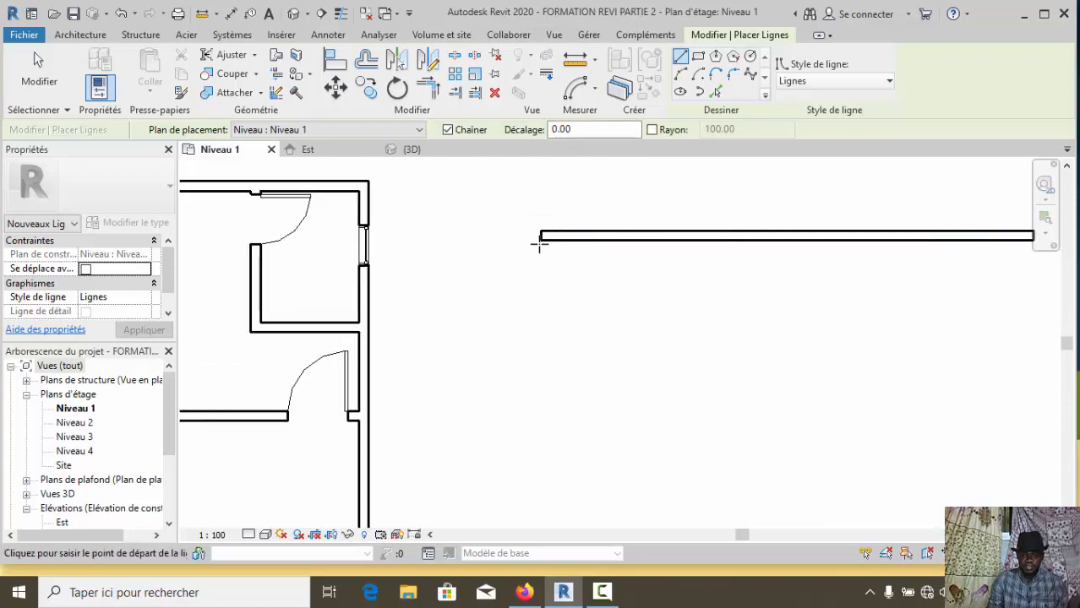
{"action": "left_click", "coordinate": [541, 239]}
{"action": "scroll", "coordinate": [553, 216], "scroll_direction": "down", "scroll_amount": 2}
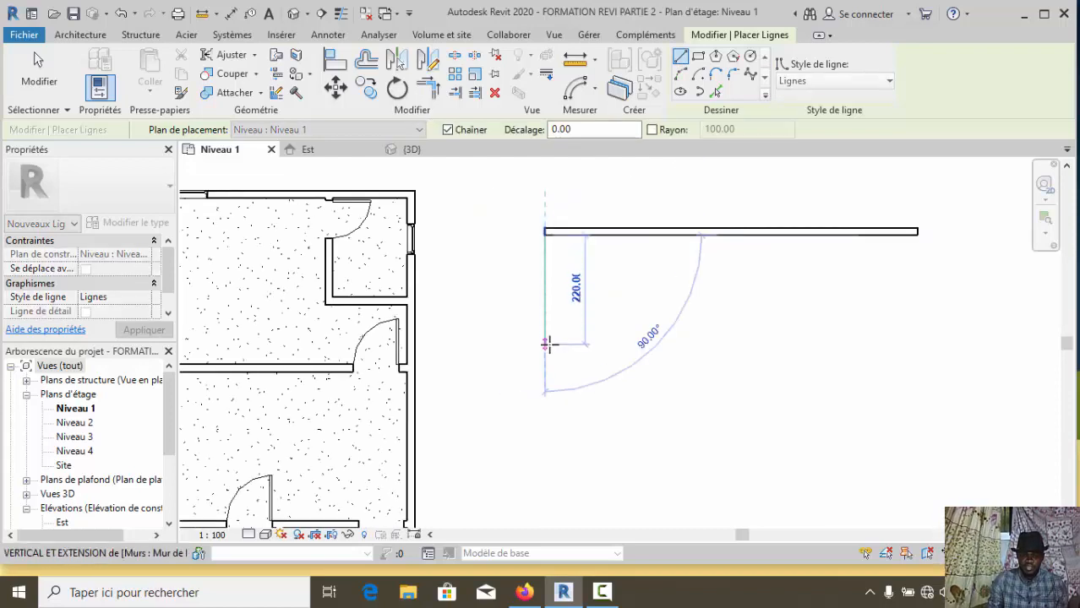
{"action": "type", "text": "400"}
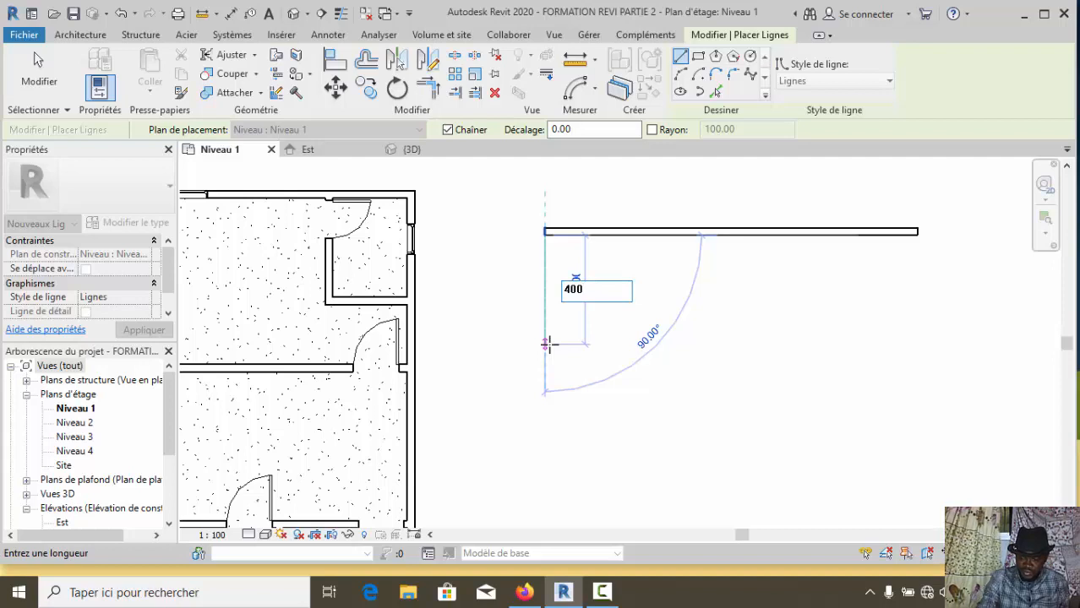
{"action": "key", "text": "Return"}
{"action": "key", "text": "Escape"}
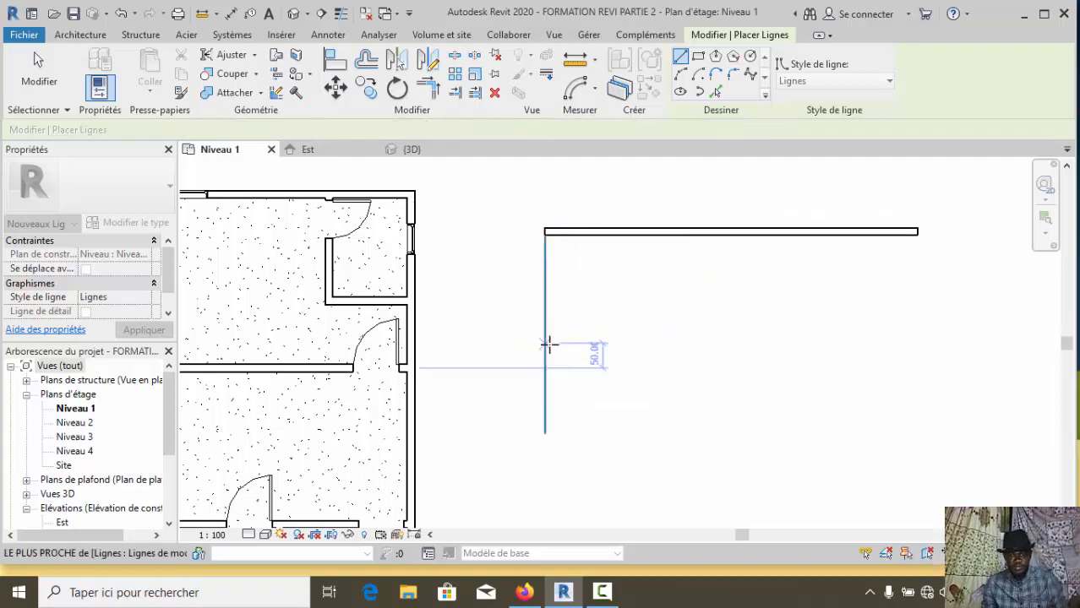
{"action": "key", "text": "Escape"}
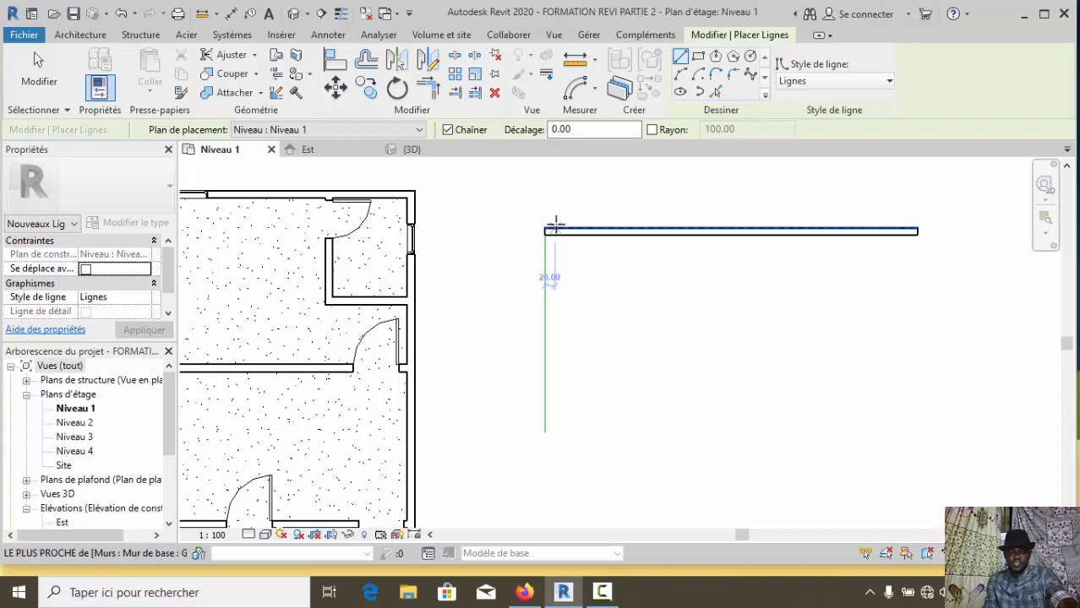
{"action": "key", "text": "Escape"}
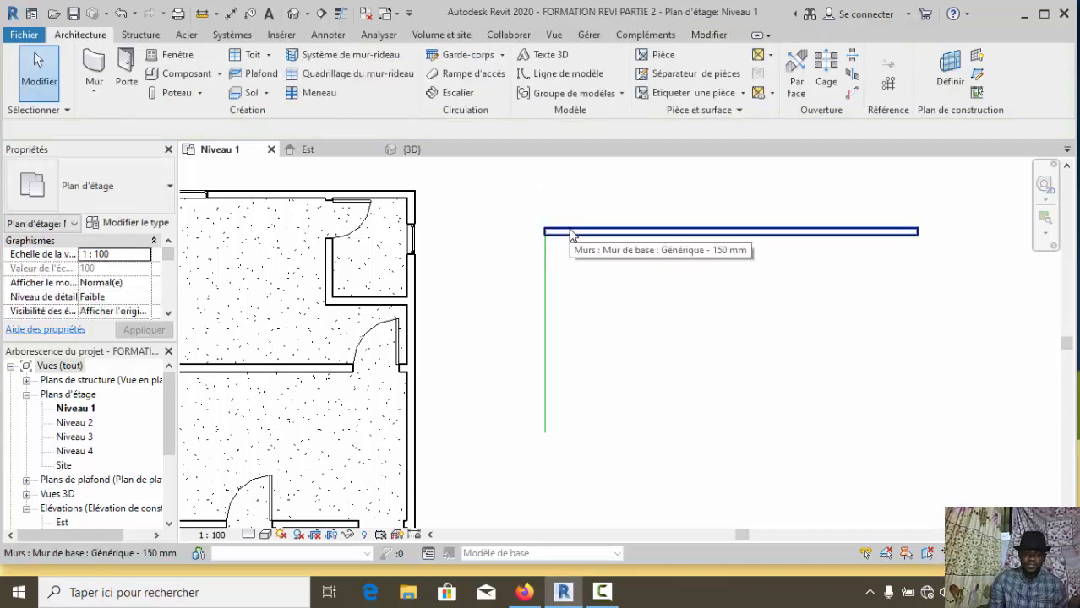
Copy the separate horizontal wall straight down from its upper-left corner to the lower end of the vertical model line
{"action": "left_click", "coordinate": [568, 232]}
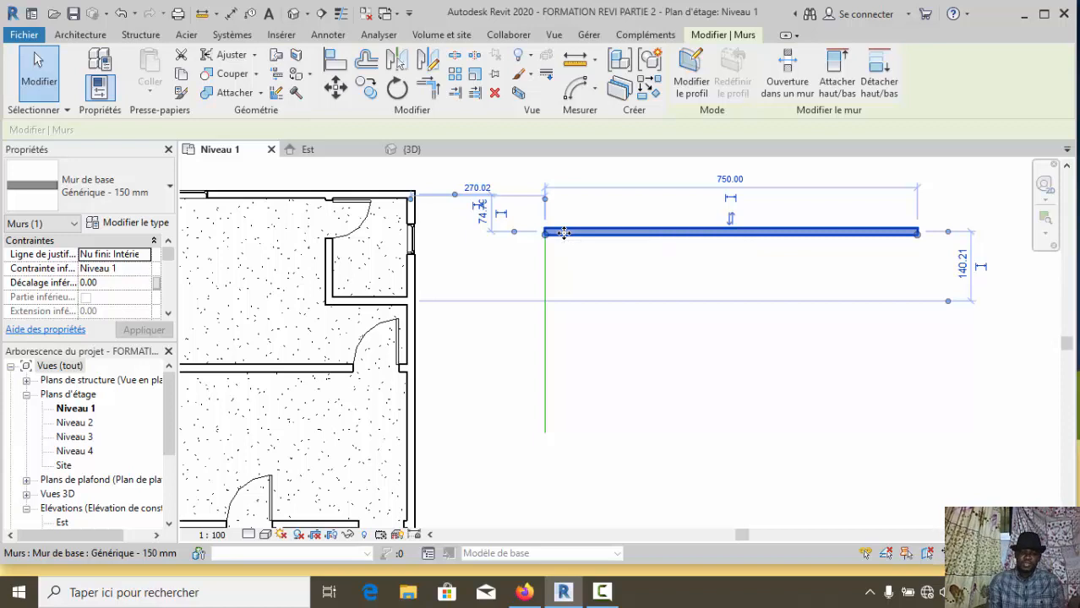
{"action": "left_click", "coordinate": [367, 88]}
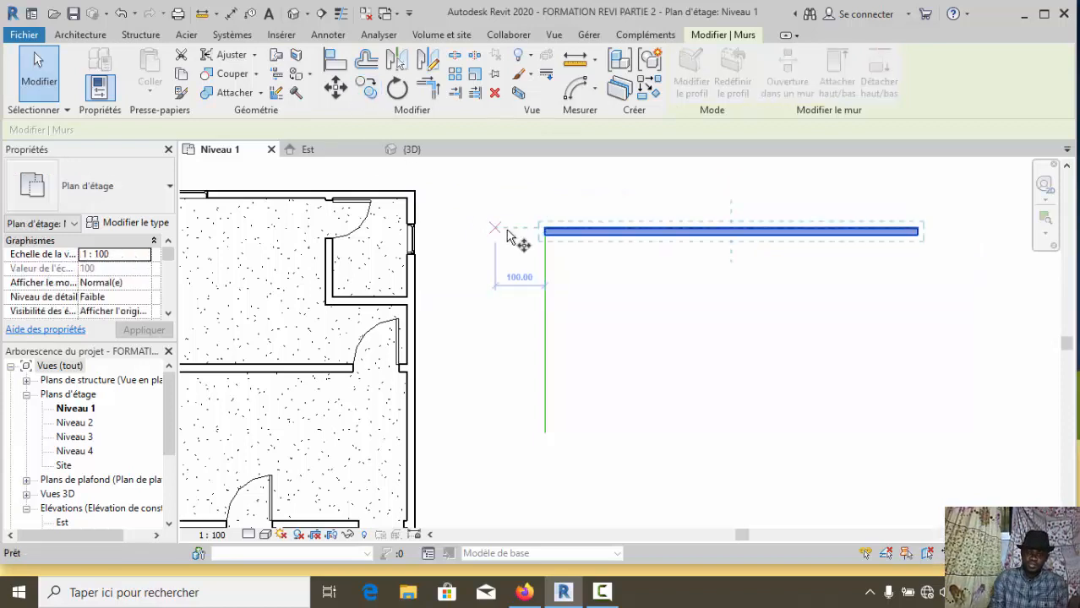
{"action": "scroll", "coordinate": [549, 234], "scroll_direction": "up", "scroll_amount": 3}
{"action": "left_click", "coordinate": [564, 233]}
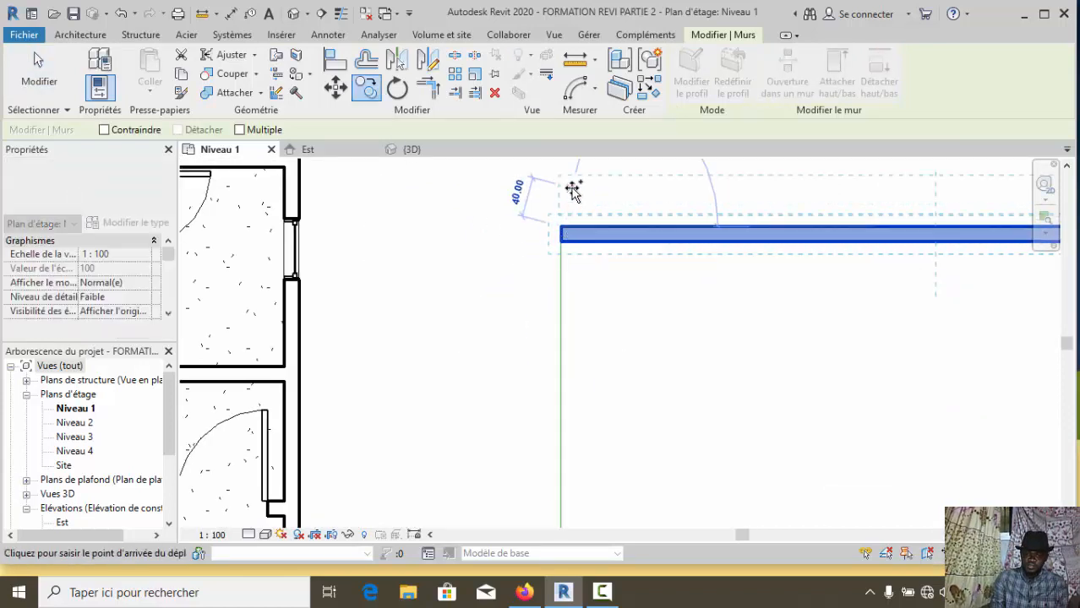
{"action": "scroll", "coordinate": [579, 228], "scroll_direction": "down", "scroll_amount": 2}
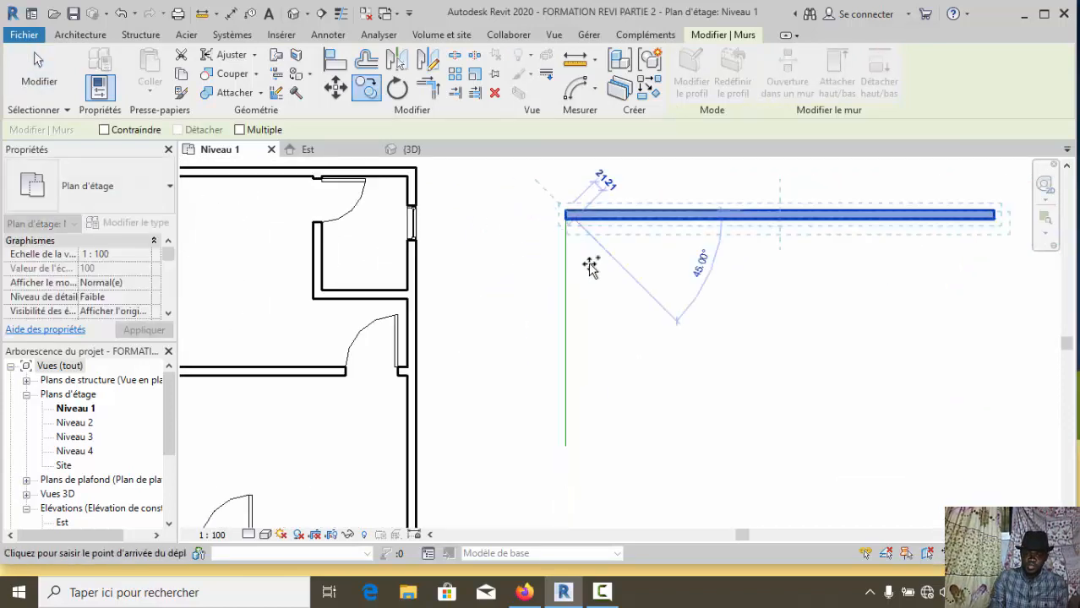
{"action": "left_click", "coordinate": [568, 451]}
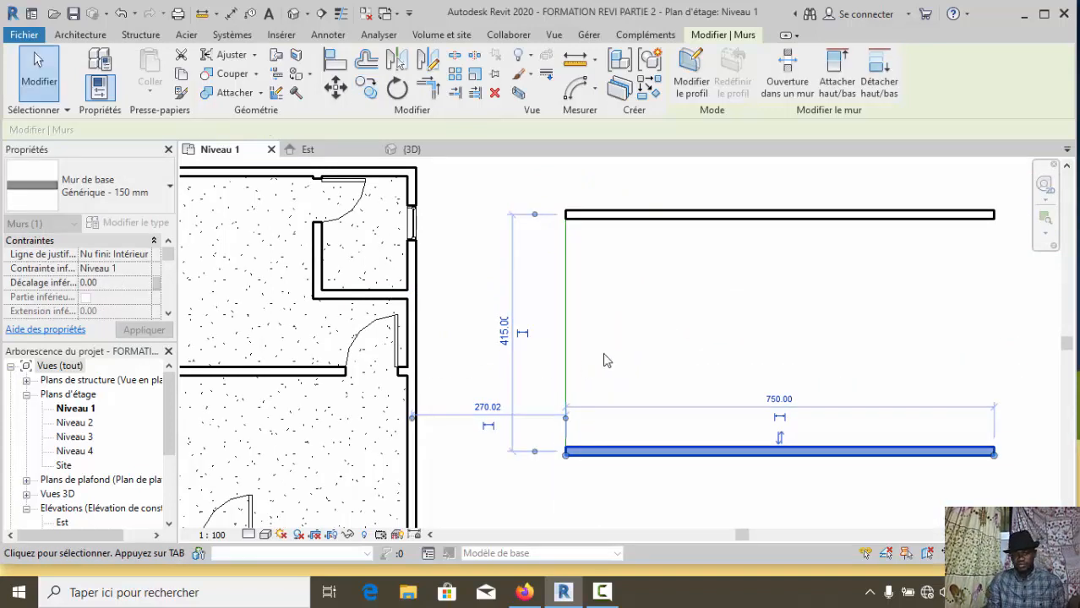
{"action": "scroll", "coordinate": [617, 346], "scroll_direction": "down", "scroll_amount": 2}
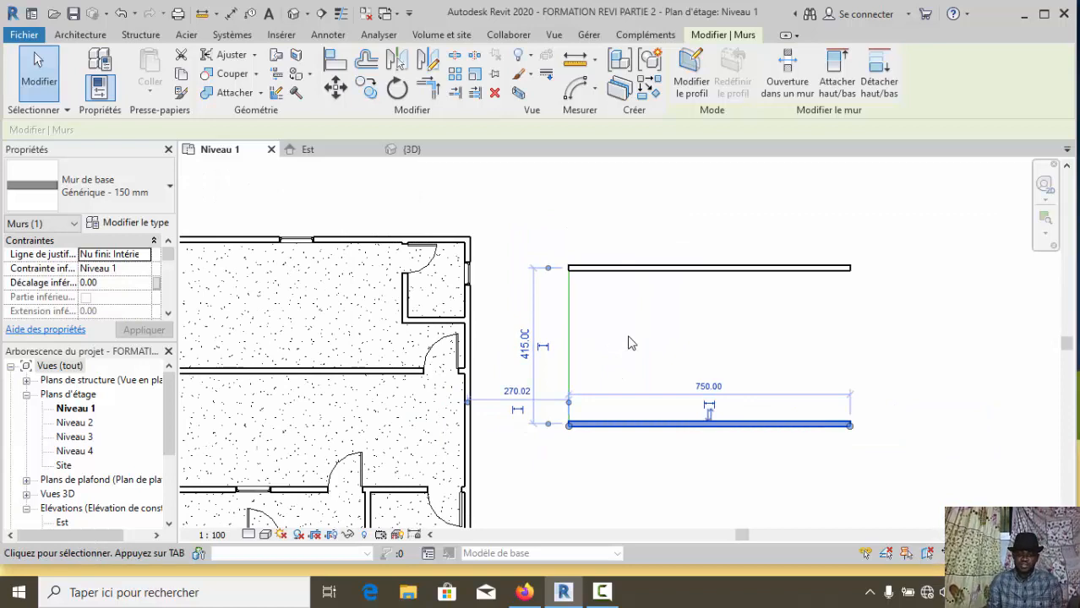
{"action": "scroll", "coordinate": [628, 343], "scroll_direction": "up", "scroll_amount": 1}
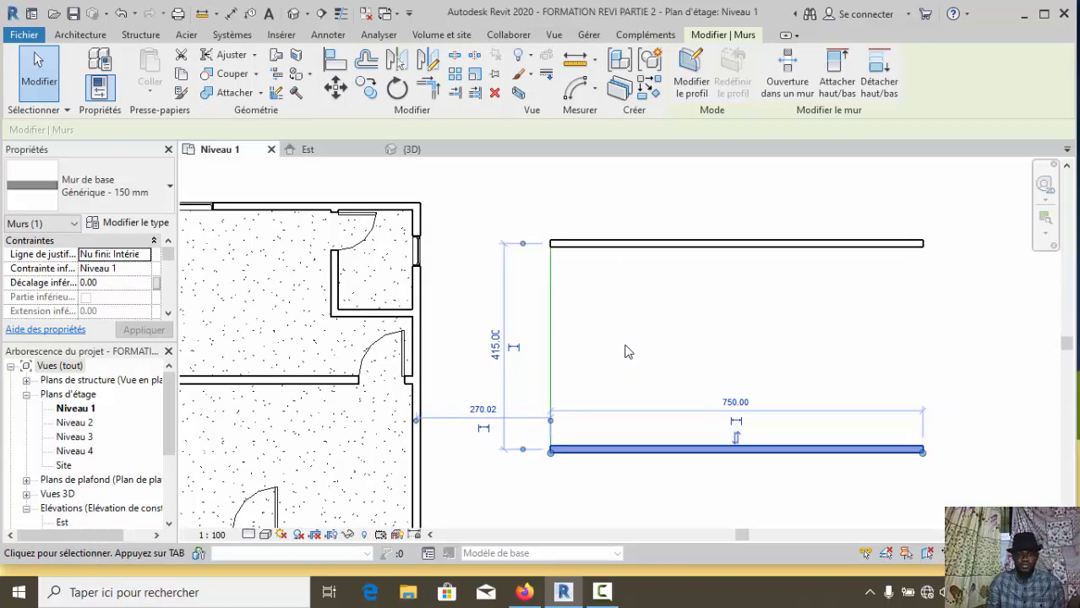
{"action": "left_click", "coordinate": [626, 352]}
{"action": "scroll", "coordinate": [552, 343], "scroll_direction": "down", "scroll_amount": 1}
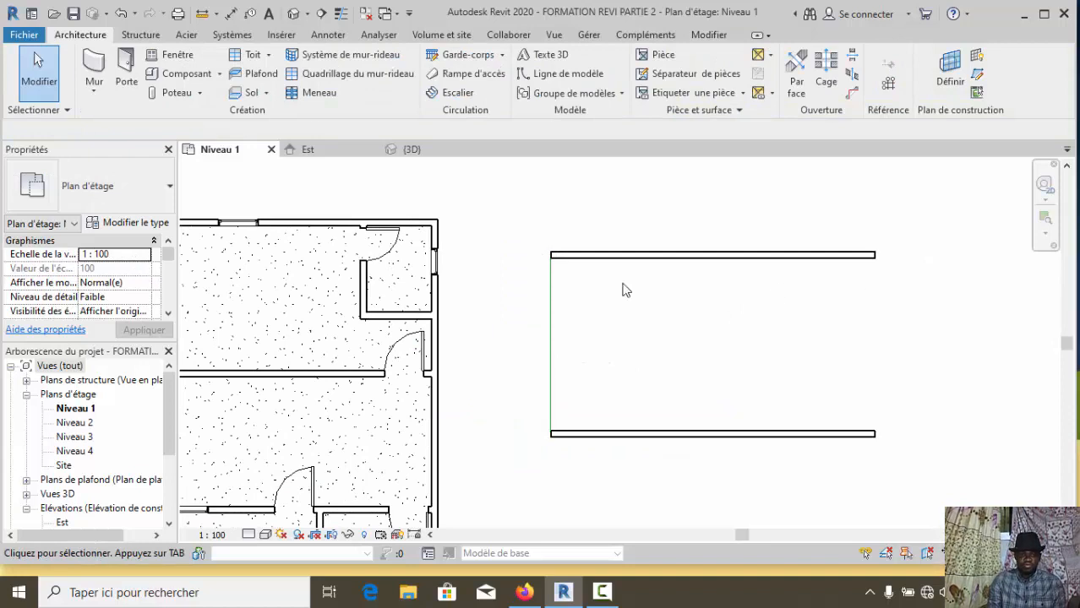
Draw a vertical Générique - 150 mm wall about 400 long joining the right ends of the two horizontal walls
{"action": "left_click", "coordinate": [94, 68]}
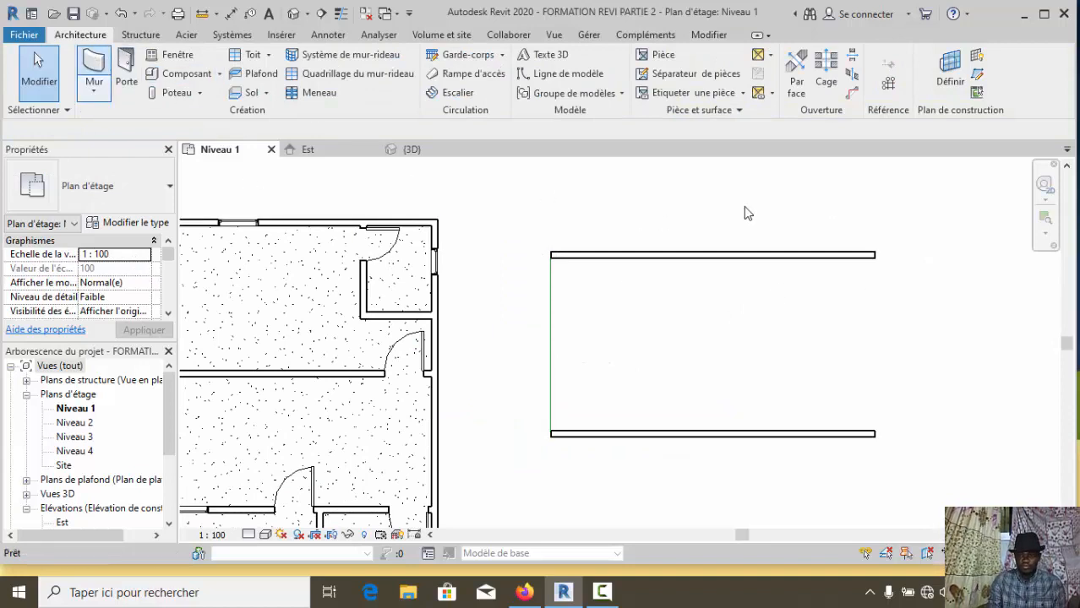
{"action": "left_click", "coordinate": [874, 255]}
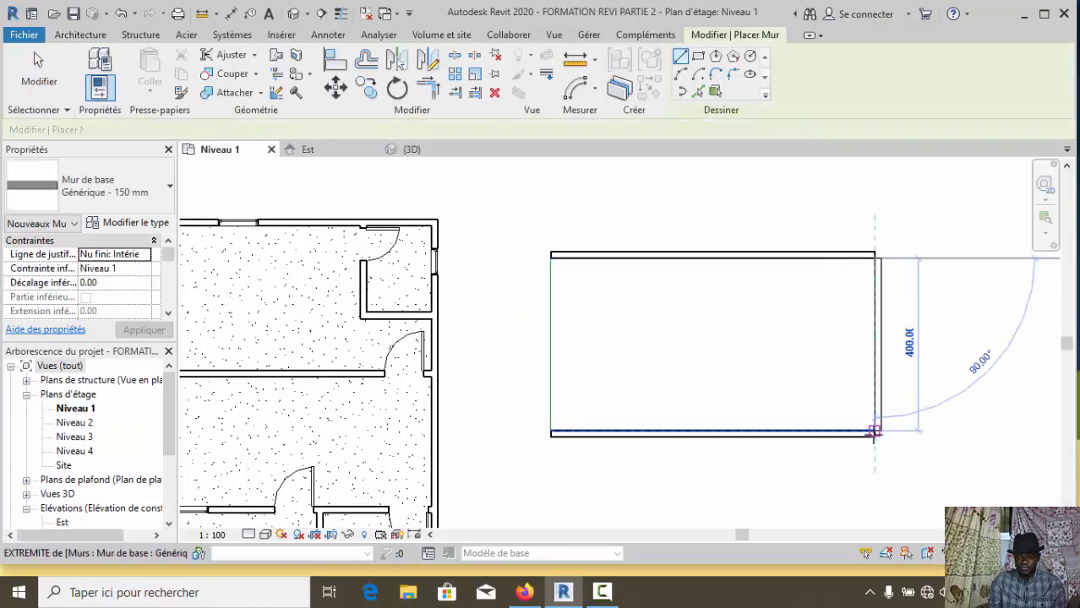
{"action": "left_click", "coordinate": [874, 431]}
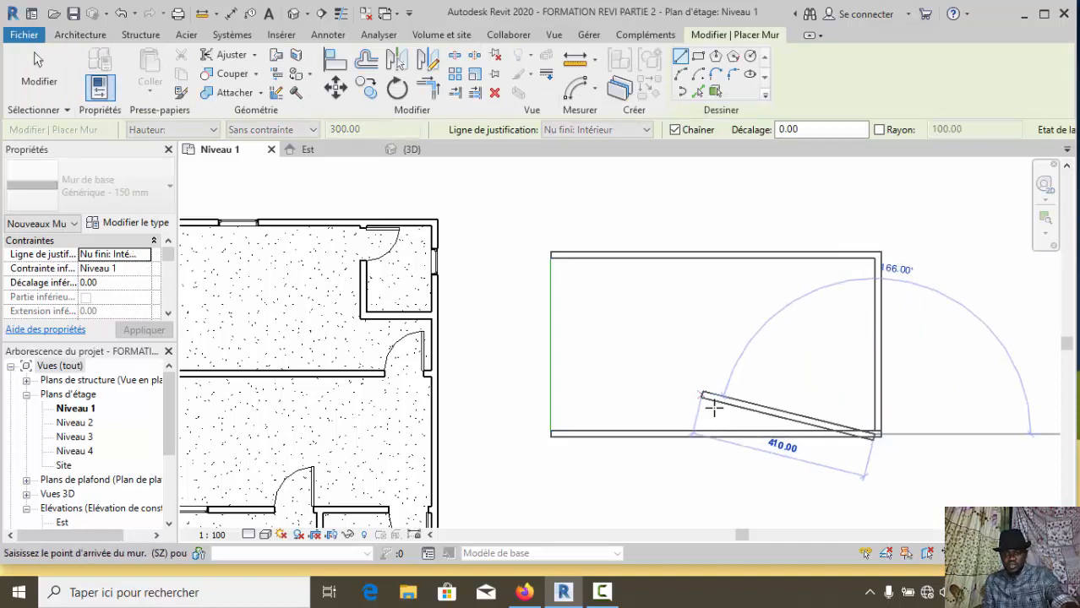
{"action": "key", "text": "Escape"}
{"action": "key", "text": "Escape"}
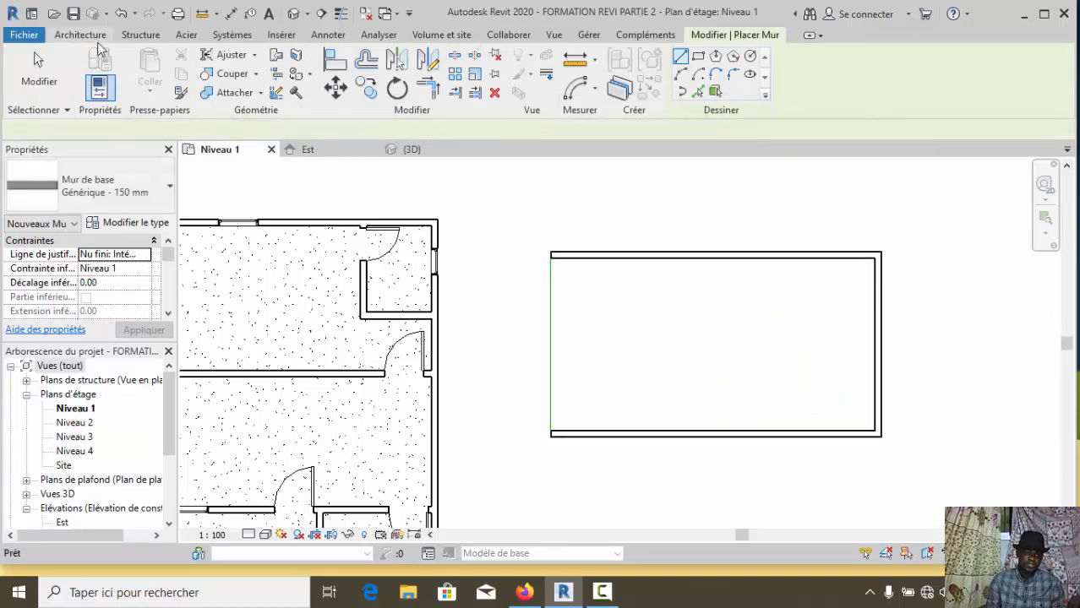
Try a wall about 400 long along the model line on the rectangle's open left side, and delete it
{"action": "left_click", "coordinate": [80, 35]}
{"action": "left_click", "coordinate": [94, 69]}
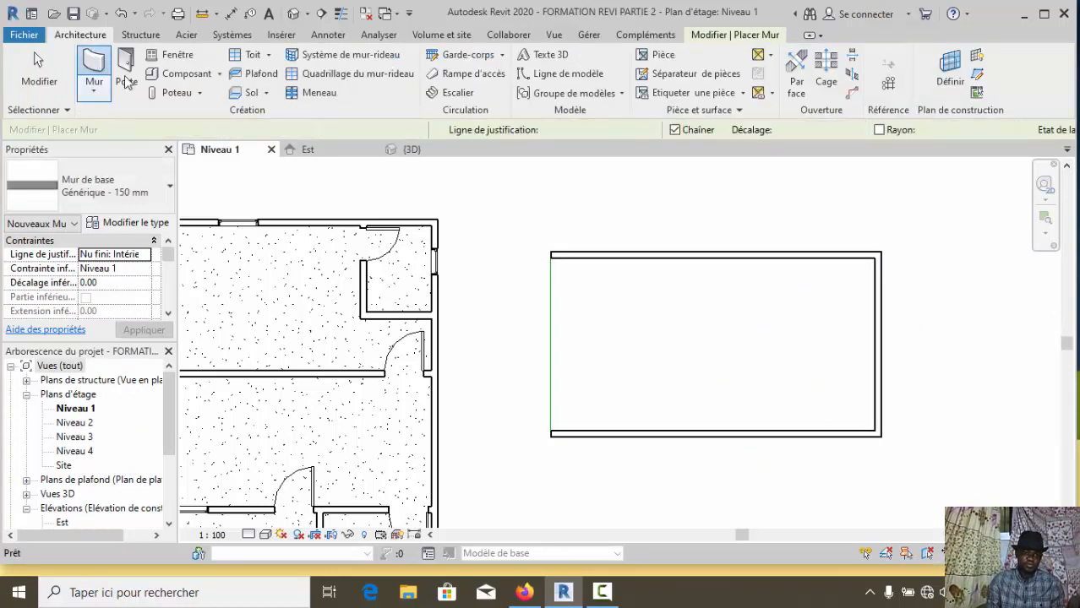
{"action": "left_click", "coordinate": [551, 256]}
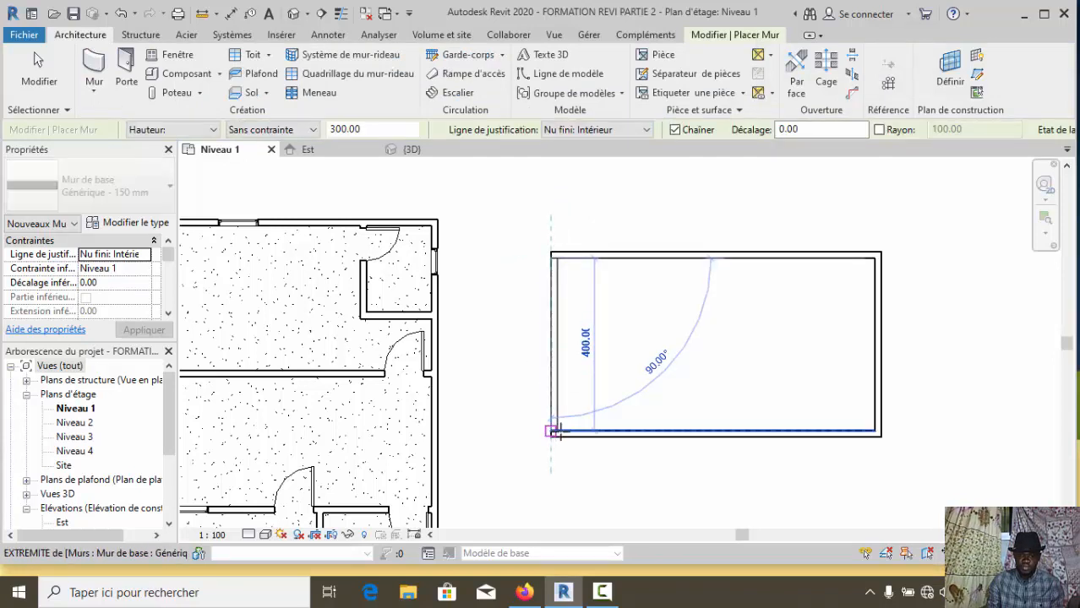
{"action": "left_click", "coordinate": [551, 431]}
{"action": "key", "text": "Escape"}
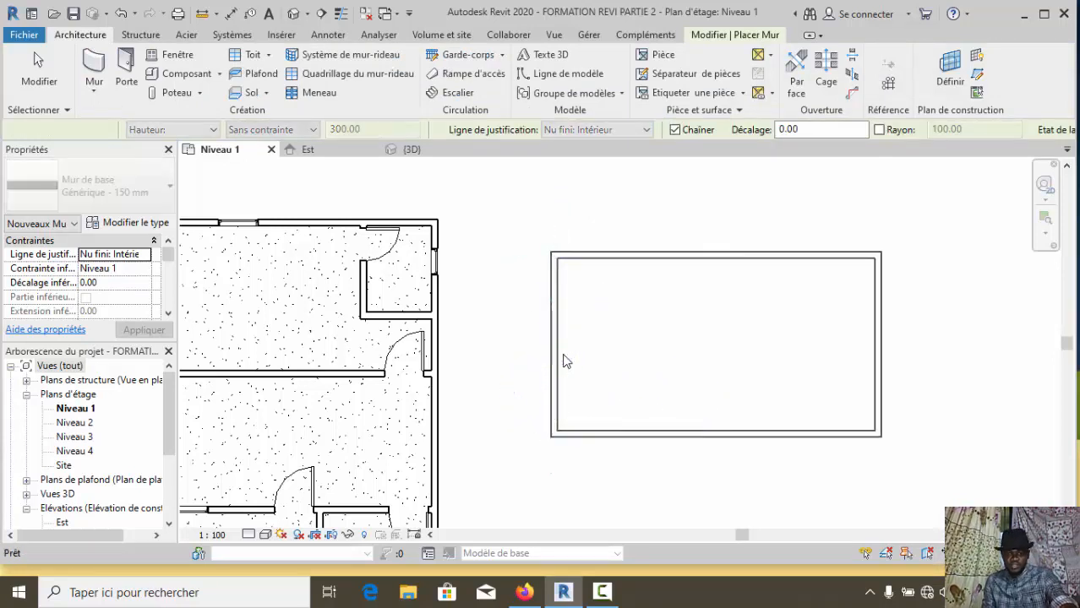
{"action": "key", "text": "Escape"}
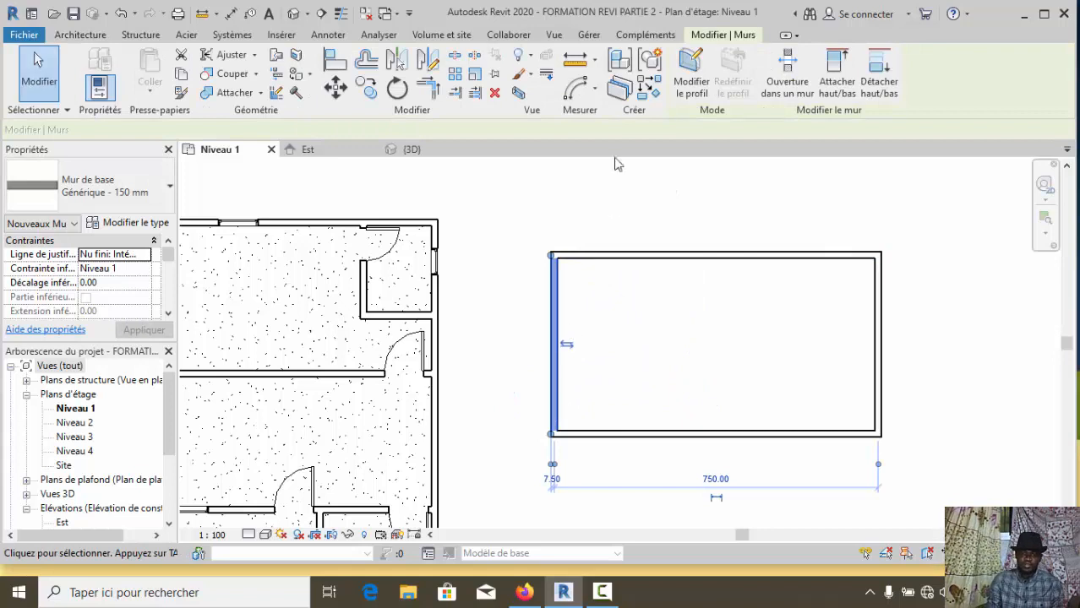
{"action": "key", "text": "Delete"}
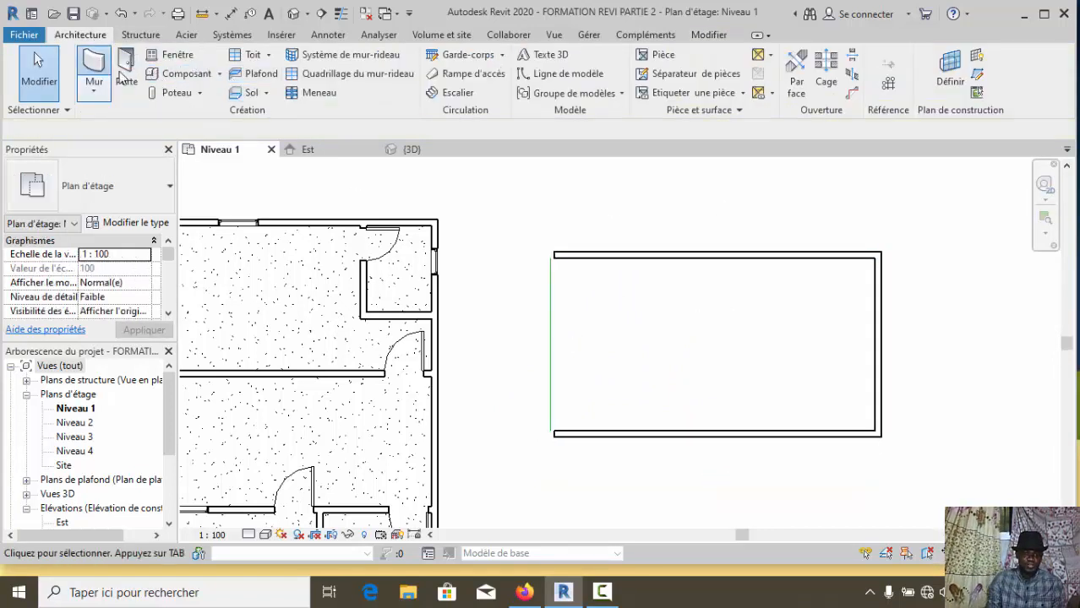
Close the rectangle with a vertical Générique - 150 mm wall between the left ends of the two horizontal walls, justified on Nu fini: Intérieur
{"action": "scroll", "coordinate": [566, 422], "scroll_direction": "up", "scroll_amount": 2}
{"action": "key", "text": "w"}
{"action": "key", "text": "a"}
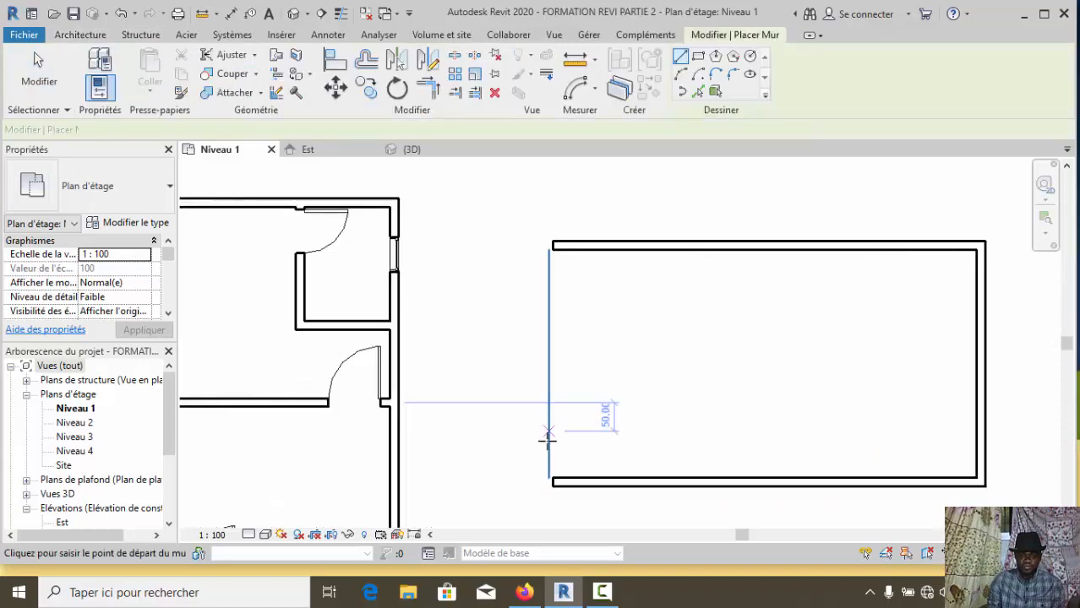
{"action": "left_click", "coordinate": [552, 247]}
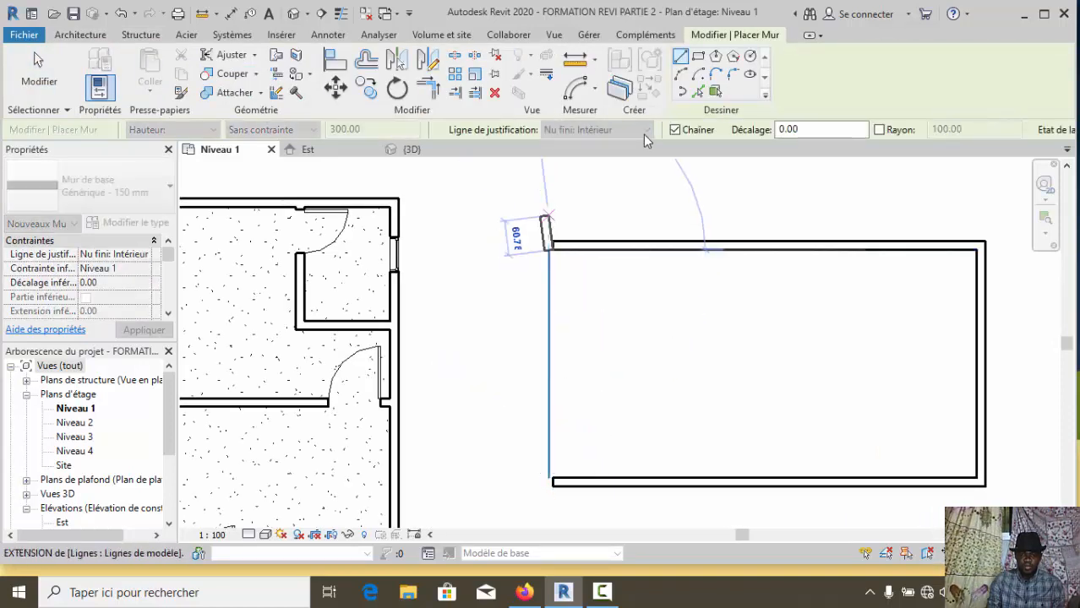
{"action": "left_click", "coordinate": [553, 479]}
{"action": "key", "text": "Escape"}
{"action": "key", "text": "Escape"}
{"action": "scroll", "coordinate": [550, 289], "scroll_direction": "down", "scroll_amount": 3}
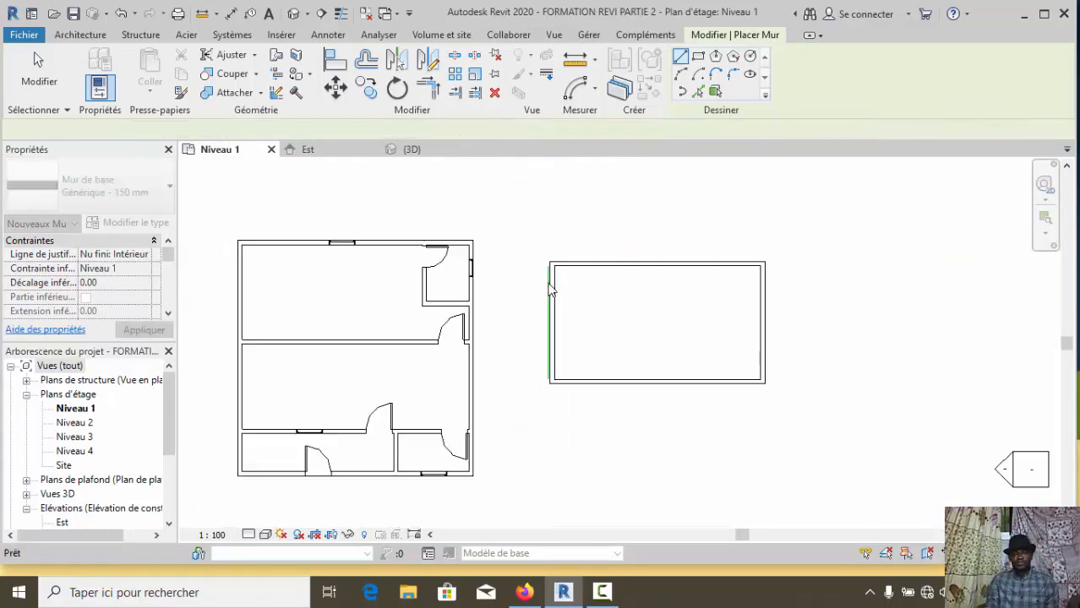
{"action": "scroll", "coordinate": [623, 319], "scroll_direction": "up", "scroll_amount": 1}
{"action": "scroll", "coordinate": [622, 314], "scroll_direction": "down", "scroll_amount": 3}
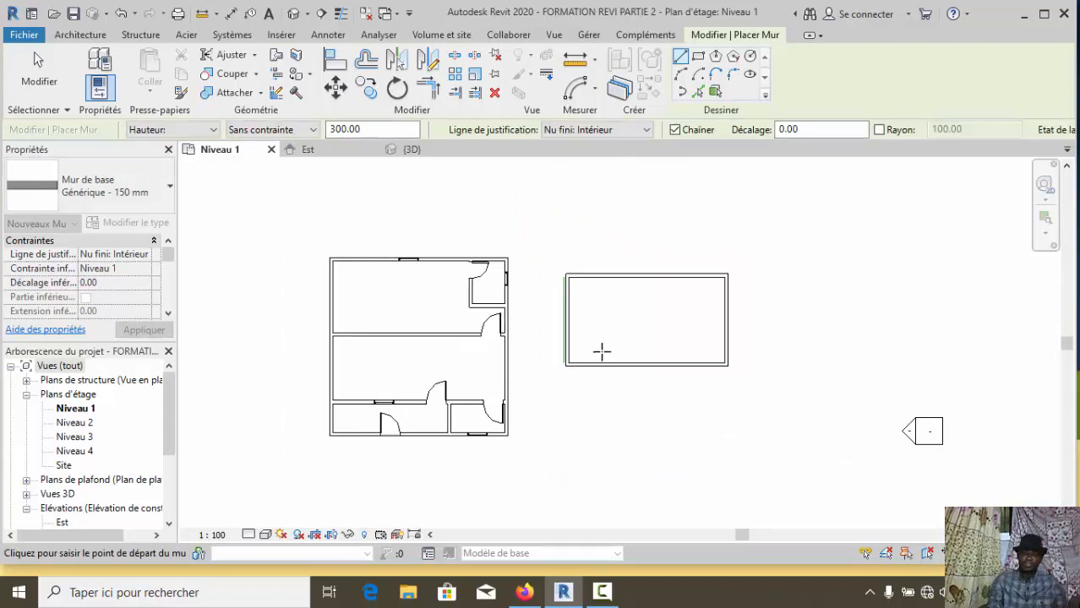
{"action": "scroll", "coordinate": [598, 368], "scroll_direction": "up", "scroll_amount": 1}
{"action": "key", "text": "Escape"}
{"action": "key", "text": "Escape"}
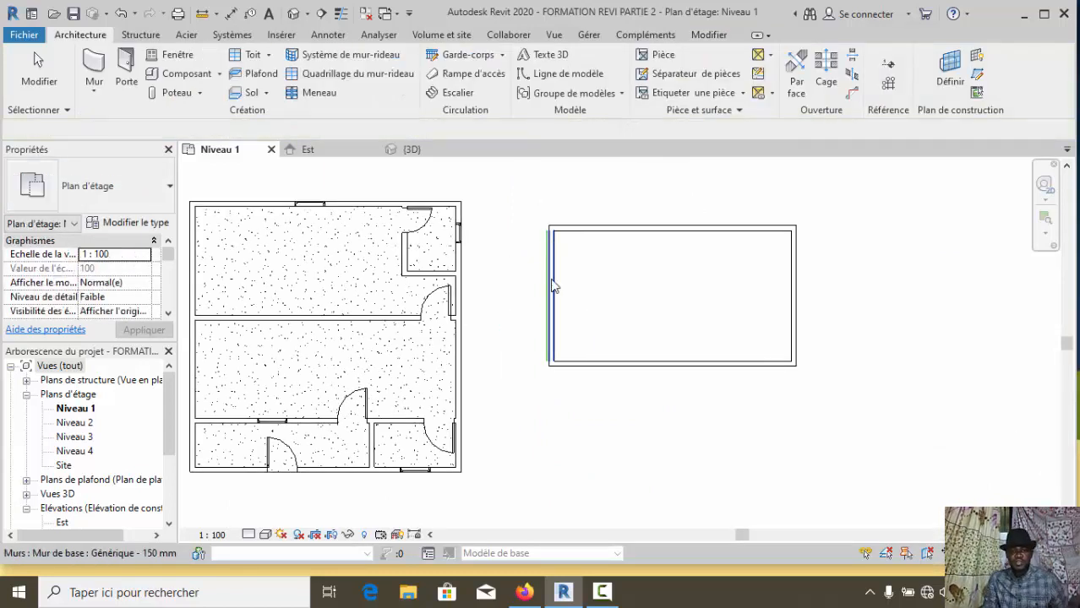
Measure the vertical distance between the inner faces of the rectangle's two horizontal walls, near its left end
{"action": "scroll", "coordinate": [626, 221], "scroll_direction": "up", "scroll_amount": 1}
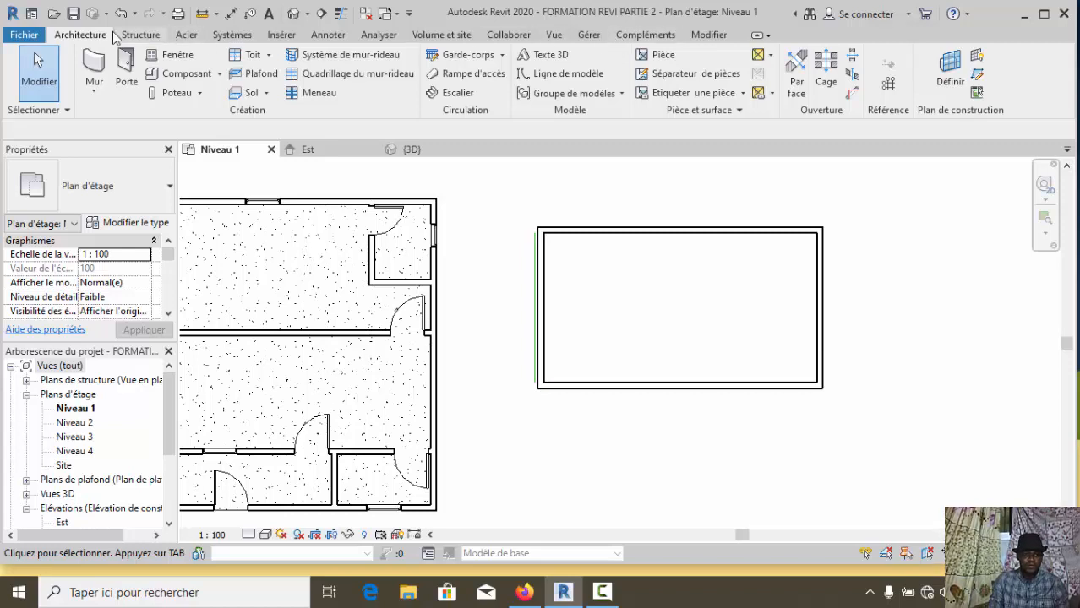
{"action": "left_click", "coordinate": [707, 35]}
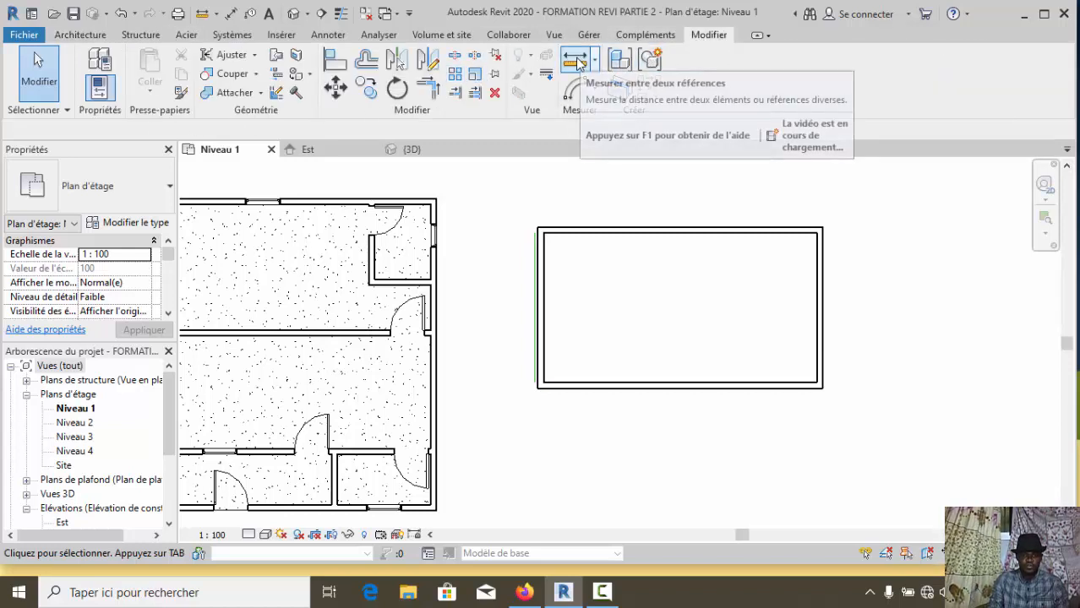
{"action": "left_click", "coordinate": [575, 58]}
{"action": "scroll", "coordinate": [547, 244], "scroll_direction": "up", "scroll_amount": 4}
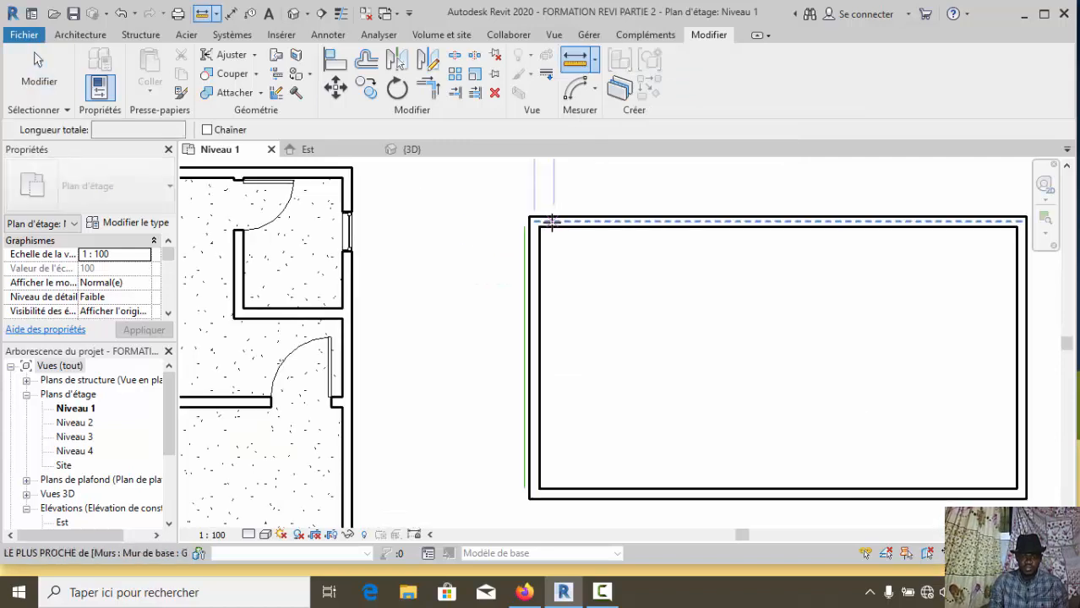
{"action": "left_click", "coordinate": [555, 228]}
{"action": "scroll", "coordinate": [583, 281], "scroll_direction": "down", "scroll_amount": 1}
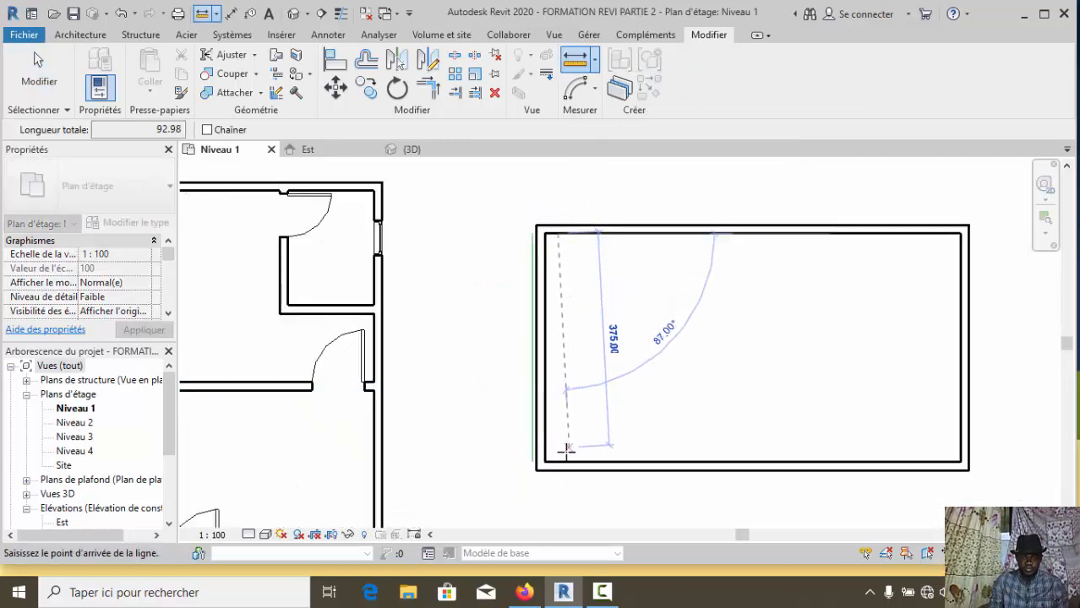
{"action": "left_click", "coordinate": [557, 462]}
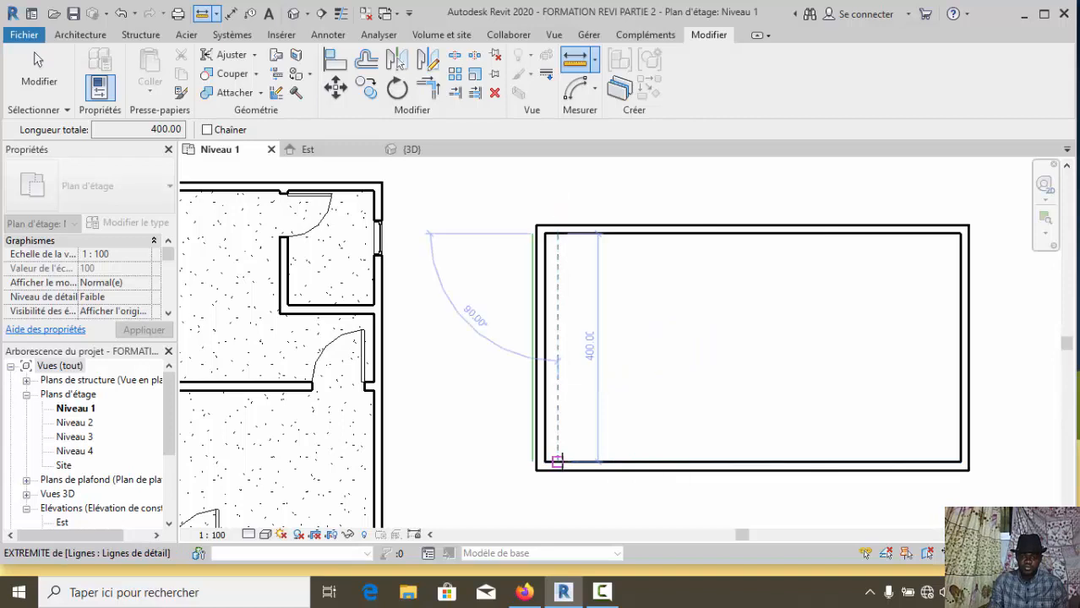
{"action": "key", "text": "Escape"}
{"action": "key", "text": "Escape"}
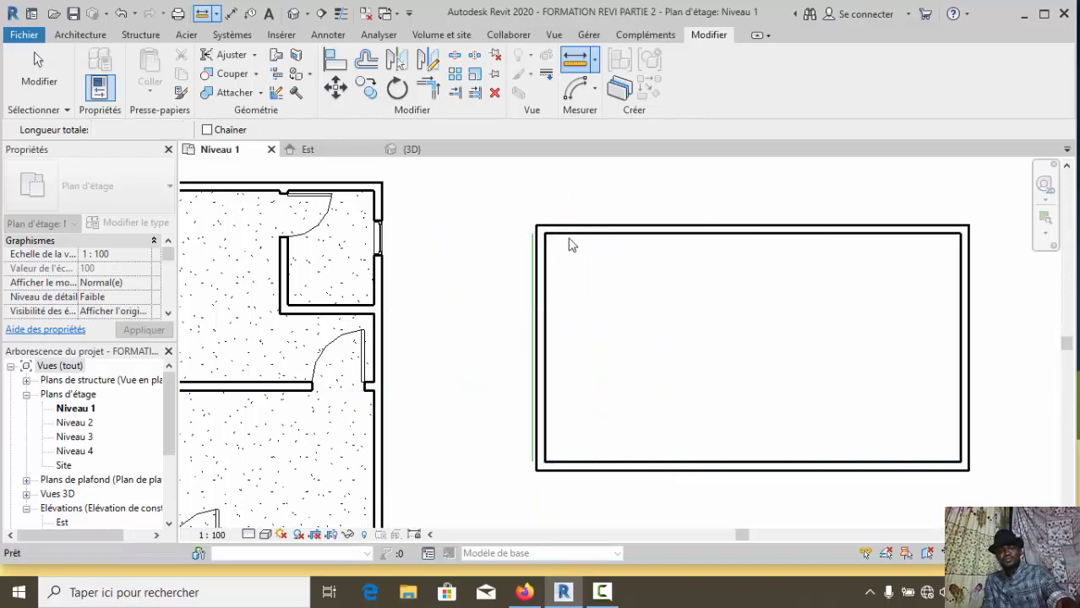
Add a vertical linear dimension between the outer left corners of the separate rectangle, placing its line inside the enclosure
{"action": "scroll", "coordinate": [566, 228], "scroll_direction": "down", "scroll_amount": 1}
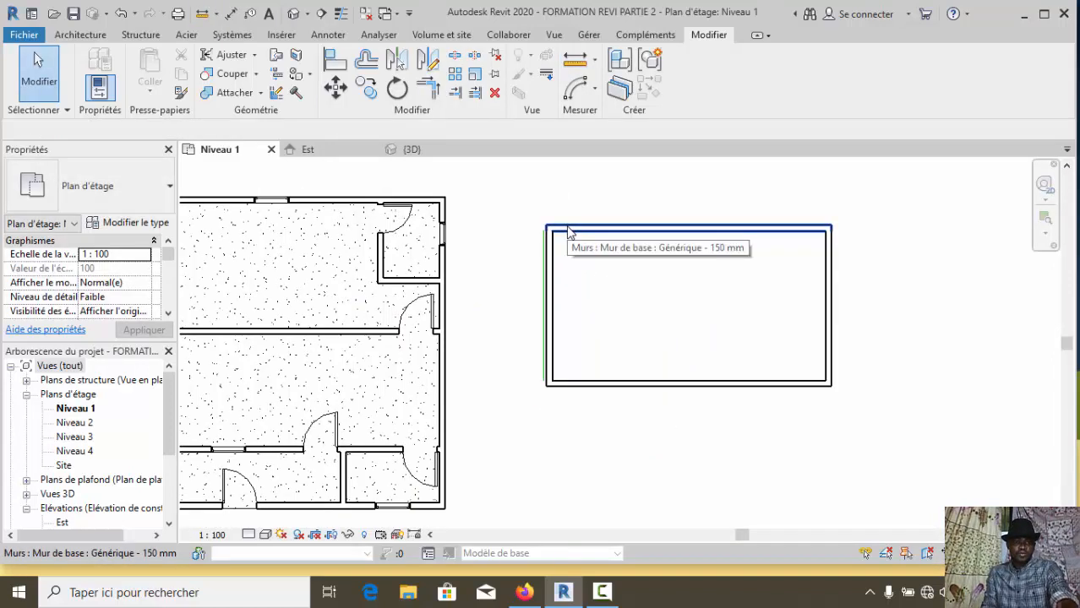
{"action": "scroll", "coordinate": [569, 233], "scroll_direction": "down", "scroll_amount": 1}
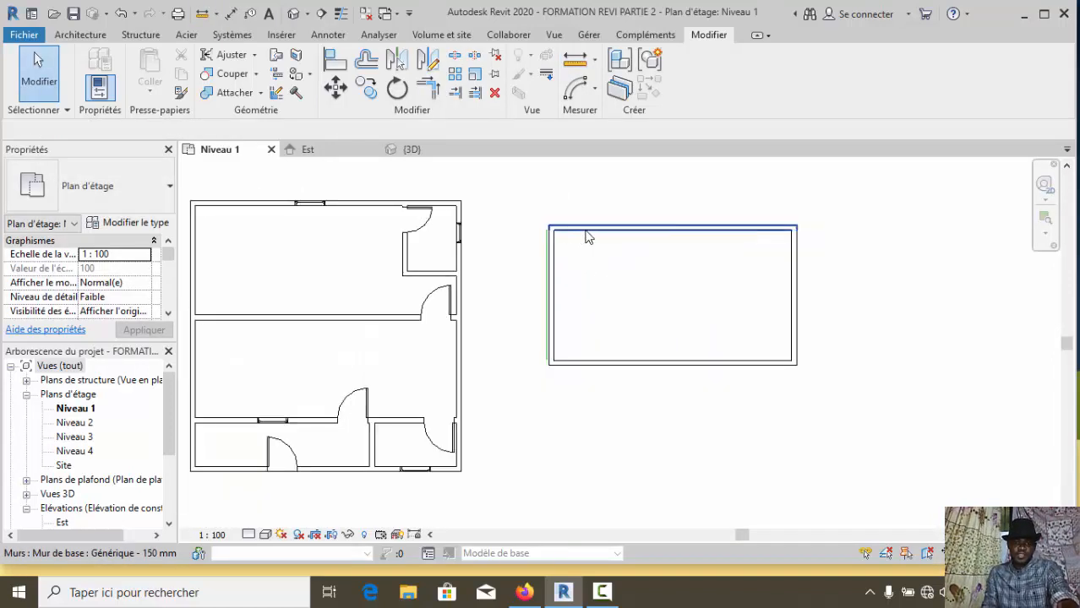
{"action": "left_click", "coordinate": [326, 36]}
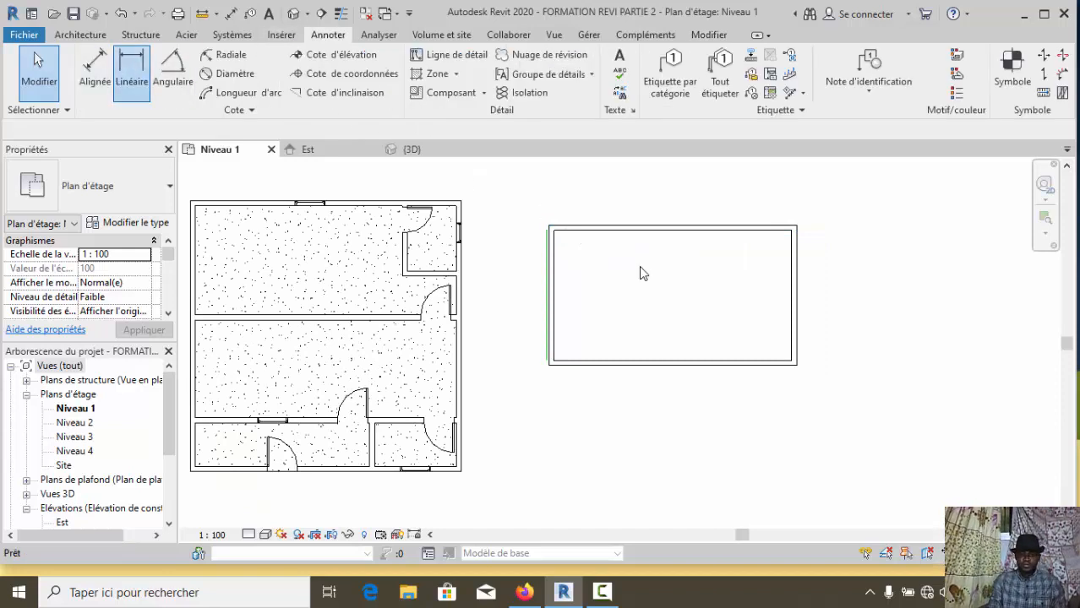
{"action": "scroll", "coordinate": [605, 248], "scroll_direction": "up", "scroll_amount": 2}
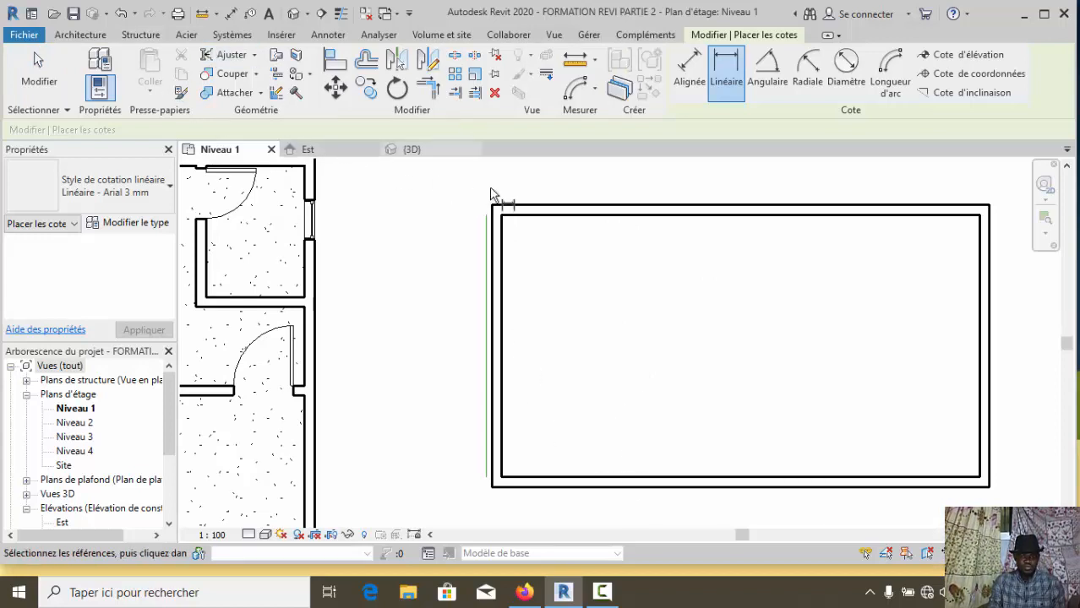
{"action": "left_click", "coordinate": [491, 499]}
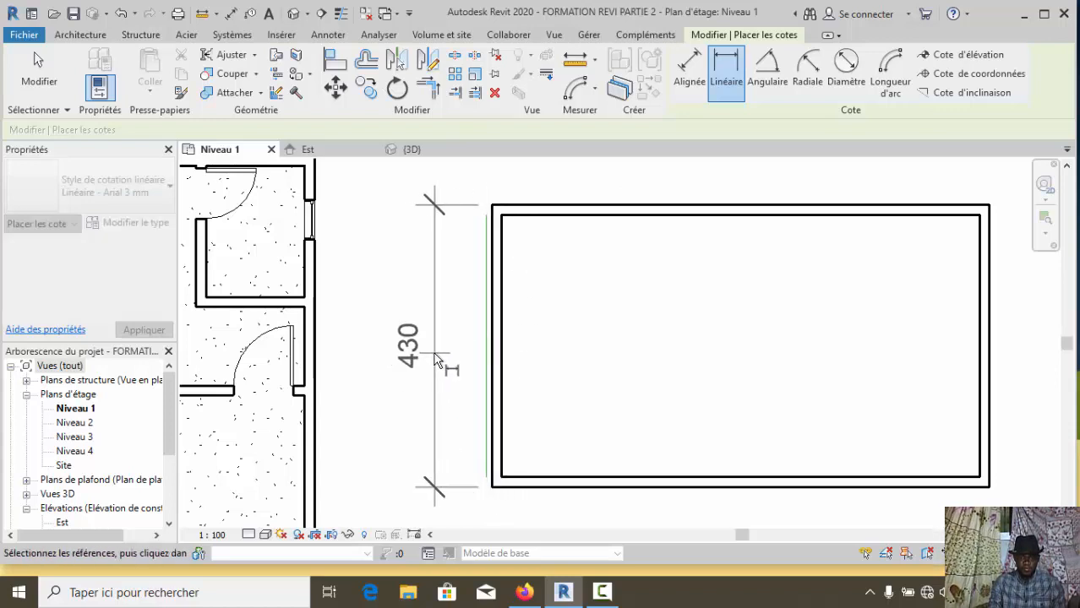
{"action": "left_click", "coordinate": [613, 340]}
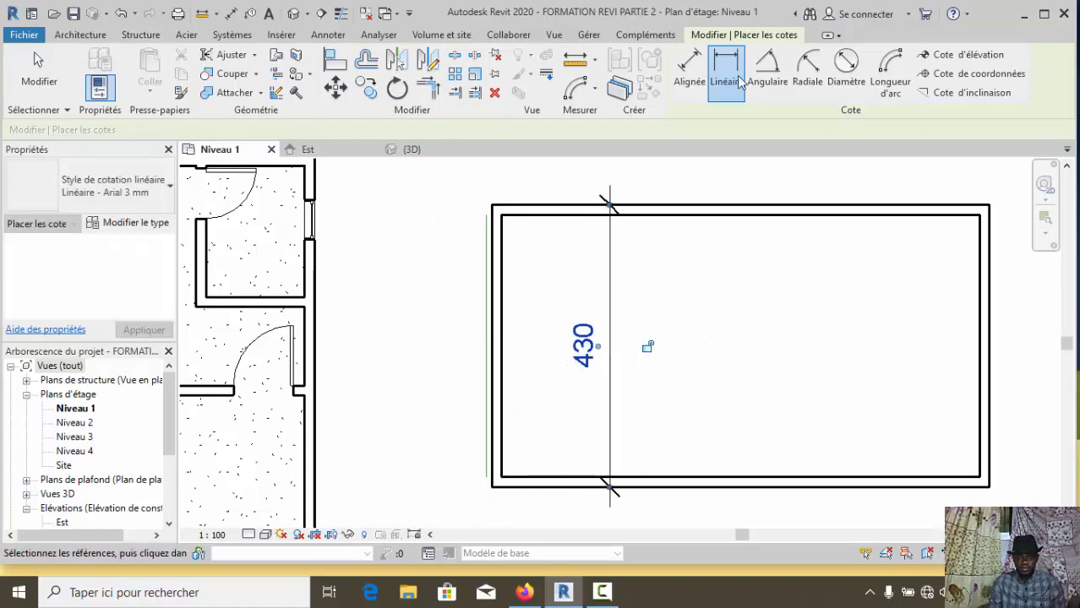
Add a second vertical linear dimension between the rectangle's inner right corners, placing its line to the right of the first dimension
{"action": "left_click", "coordinate": [985, 218]}
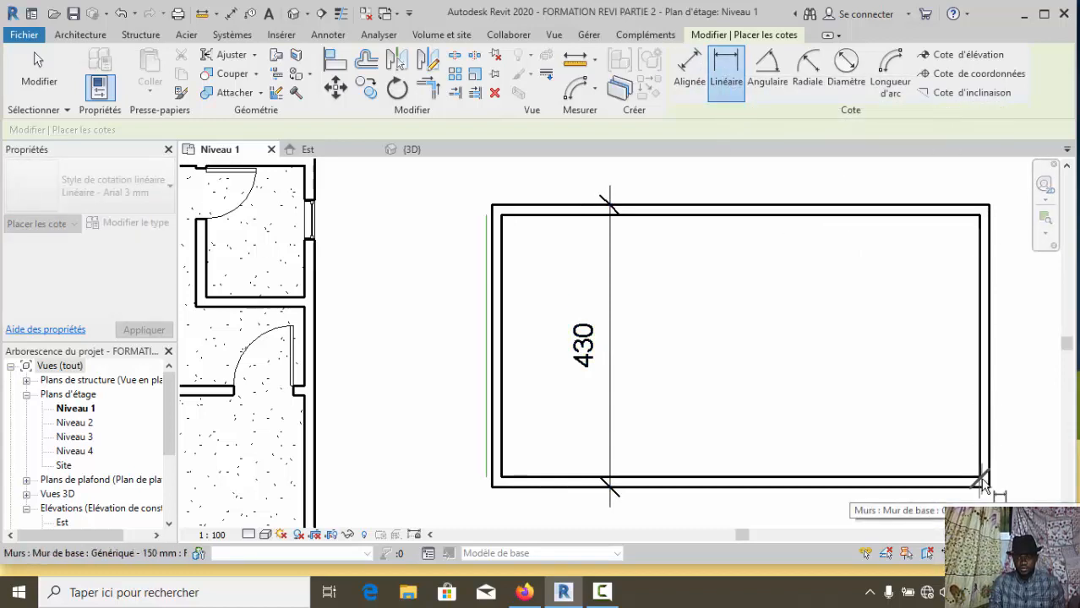
{"action": "left_click", "coordinate": [983, 484]}
{"action": "left_click", "coordinate": [799, 401]}
{"action": "scroll", "coordinate": [575, 289], "scroll_direction": "down", "scroll_amount": 1}
{"action": "scroll", "coordinate": [729, 326], "scroll_direction": "down", "scroll_amount": 3}
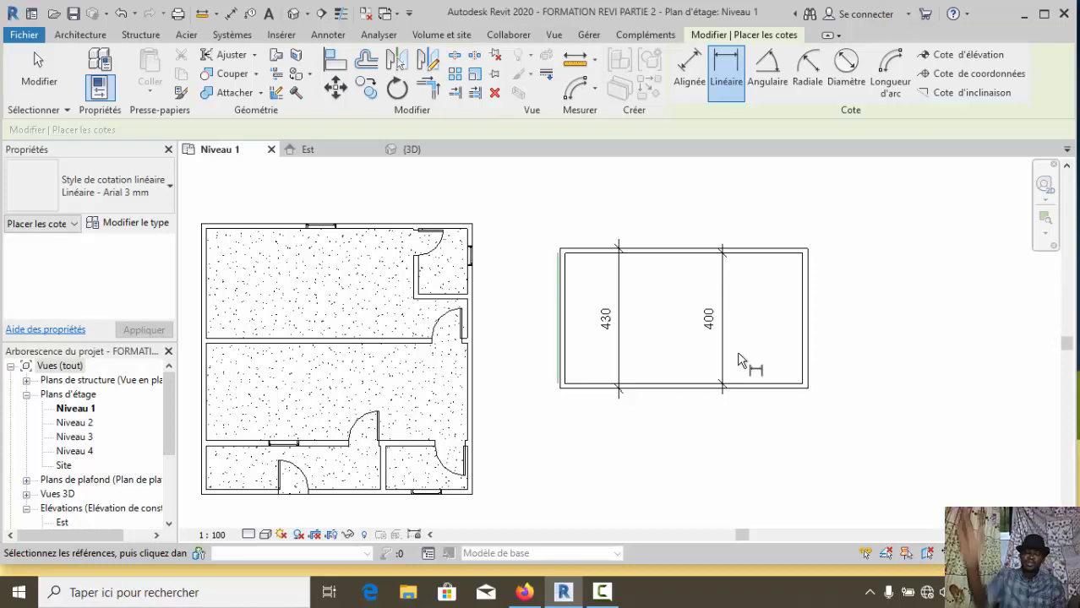
{"action": "left_click", "coordinate": [603, 591]}
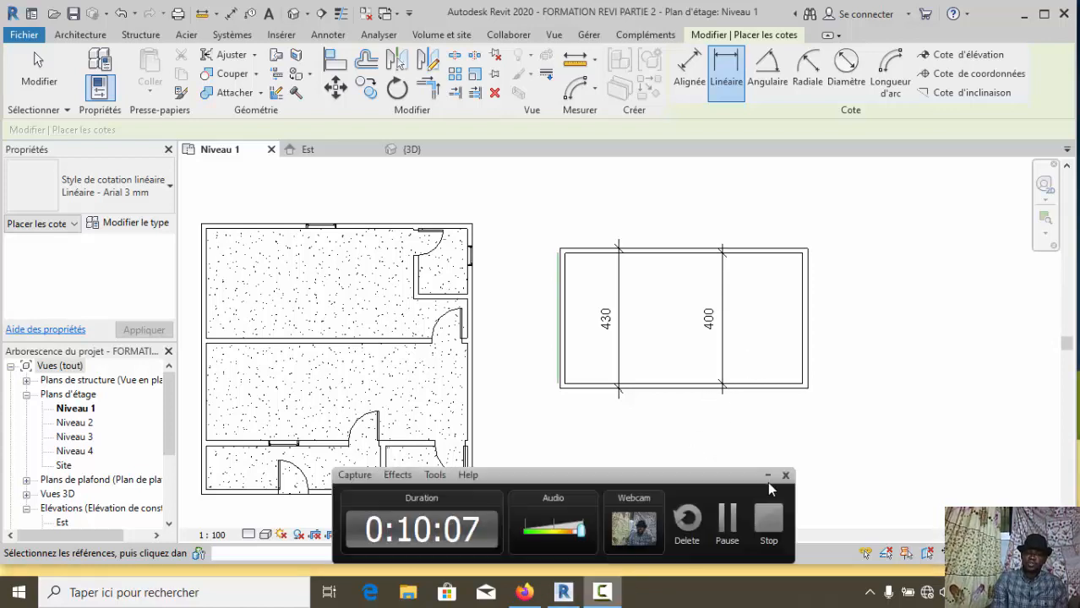